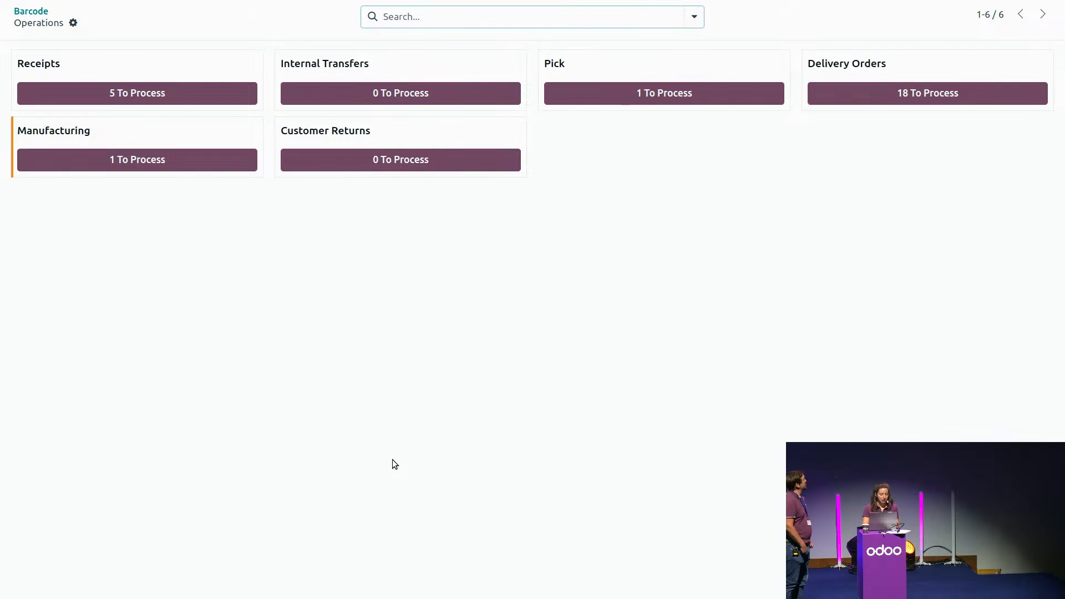
Step: Open the receipts to process and the ready Wood Design receipt for the Office Lamp
left_click(116, 94)
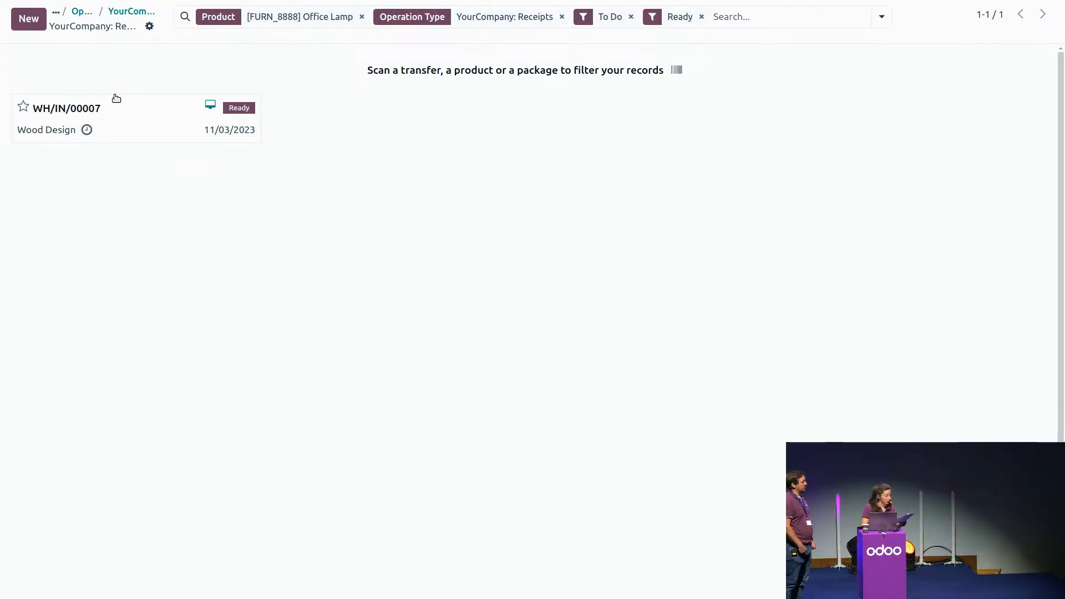
left_click(125, 129)
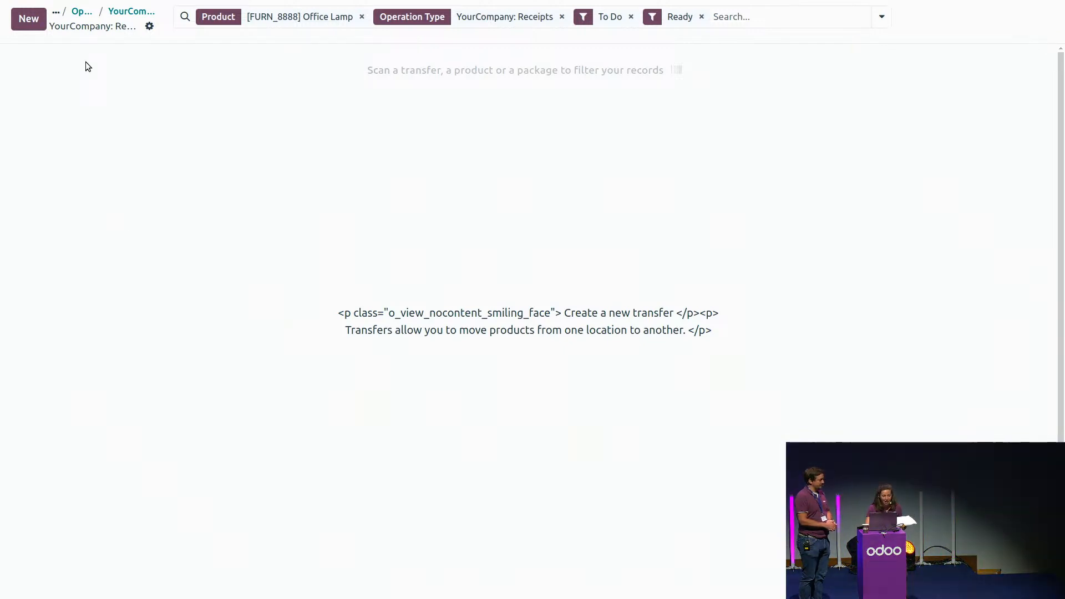
Step: Return to the main barcode scanning screen and use the delivery's return slip PDF to start its return transfer
left_click(82, 17)
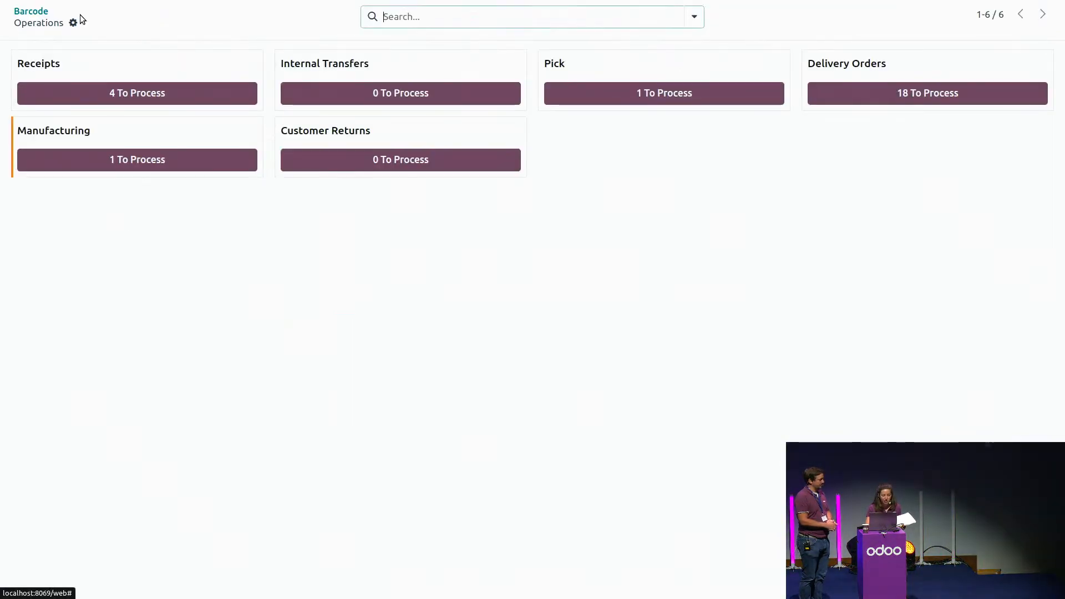
left_click(36, 11)
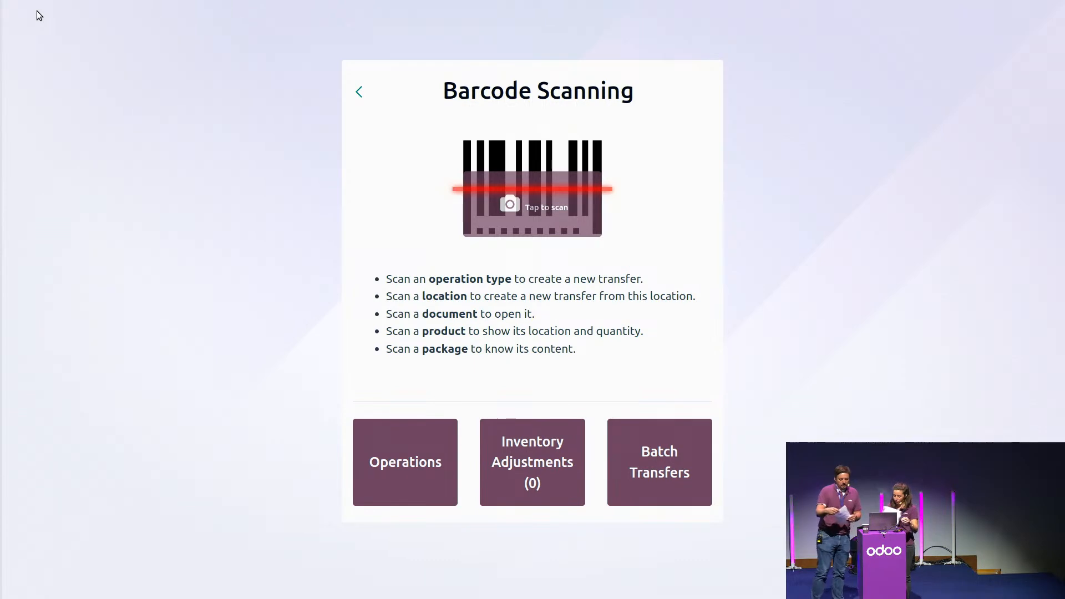
key("ctrl+Tab")
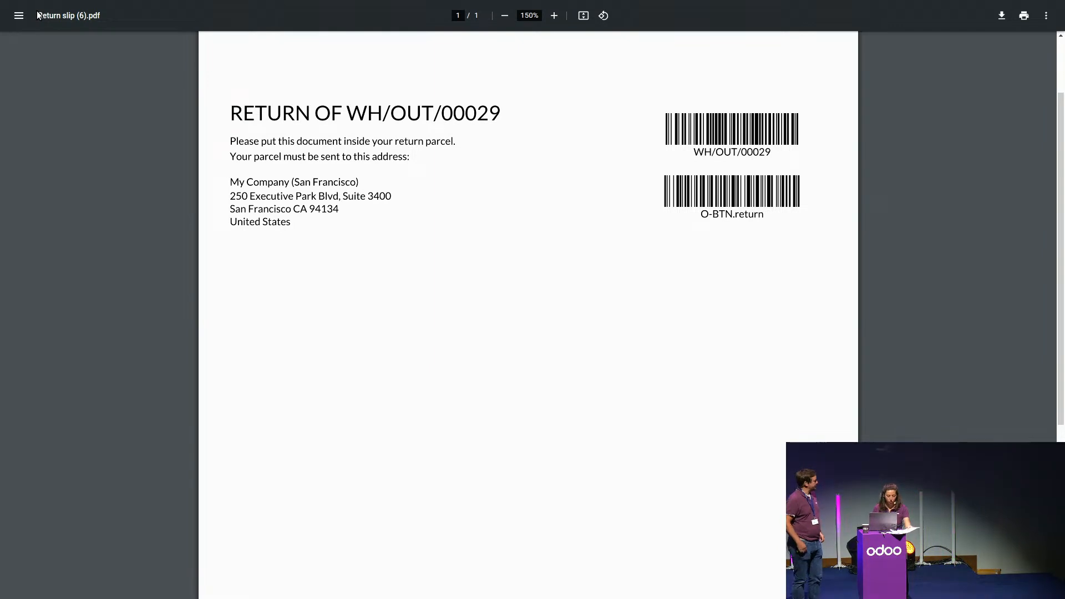
key("ctrl+Tab")
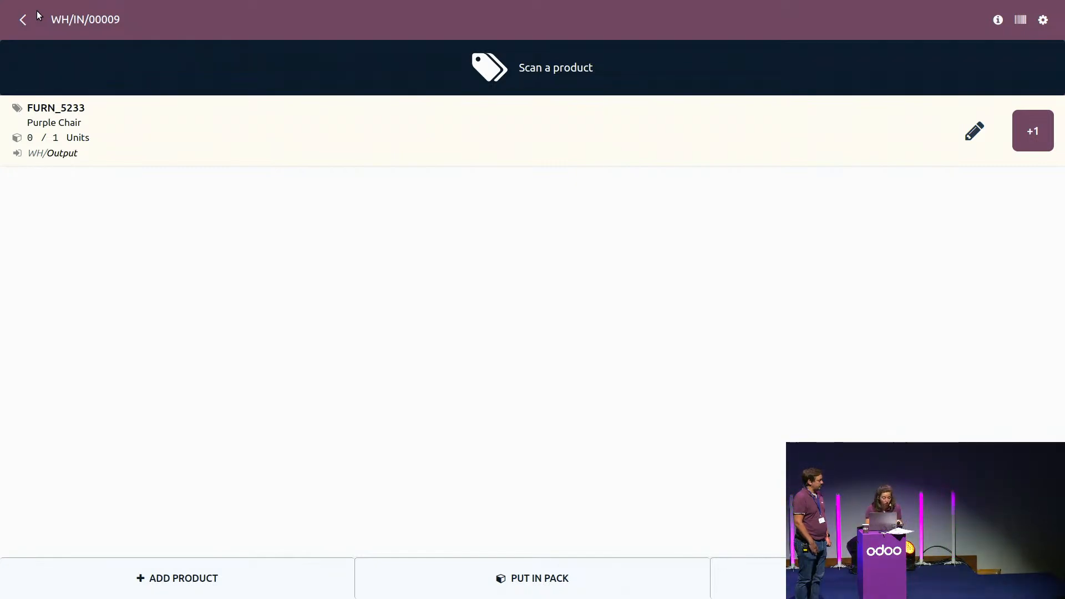
Step: Register the Purple Chair on the return transfer by manually entering the barcode OXP230911
left_click(1021, 22)
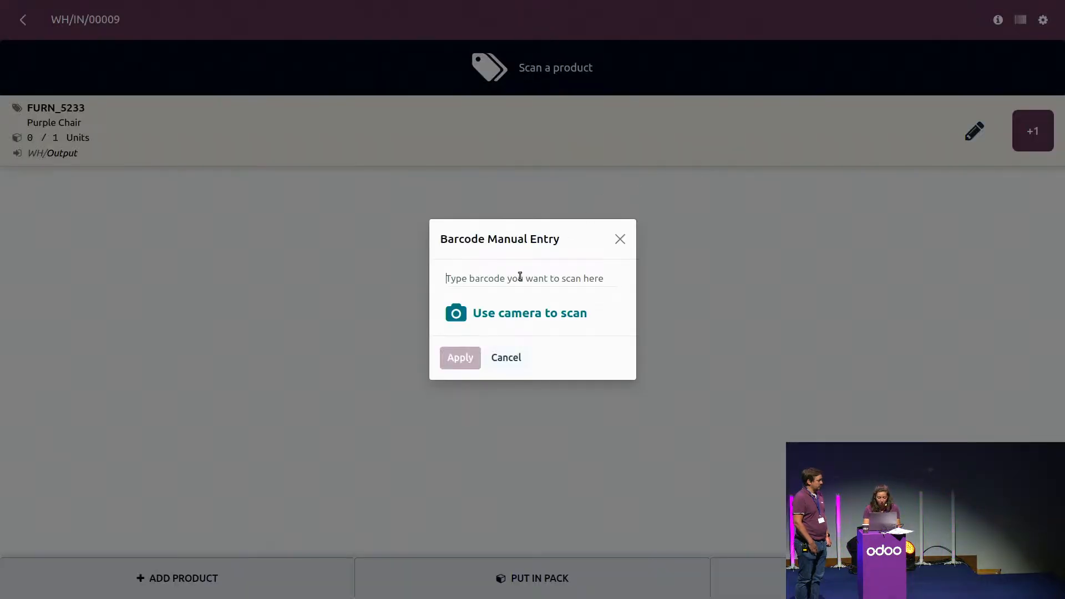
left_click(520, 278)
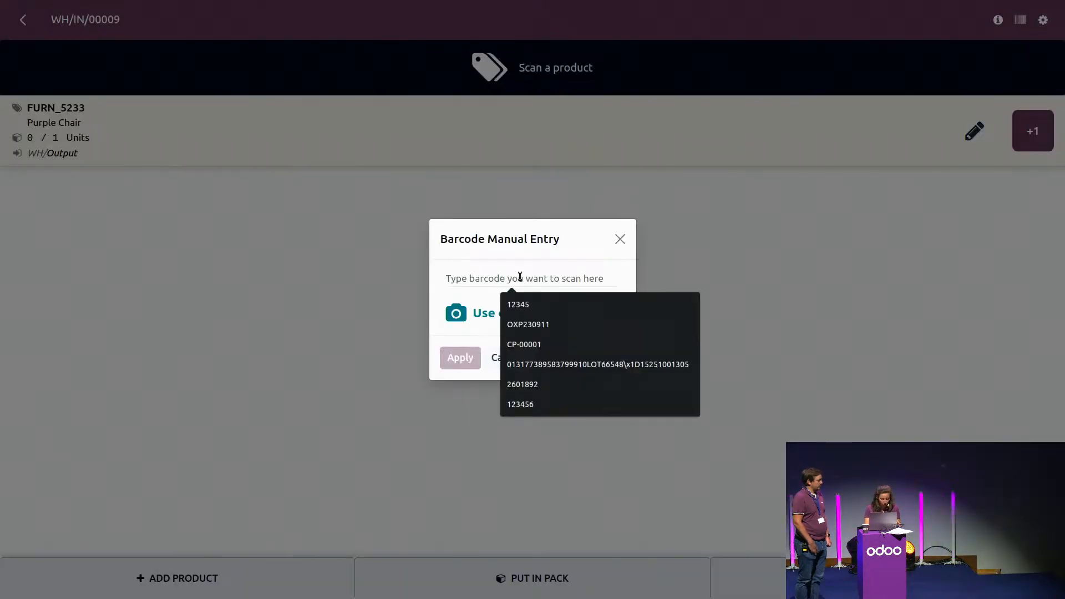
type("OX")
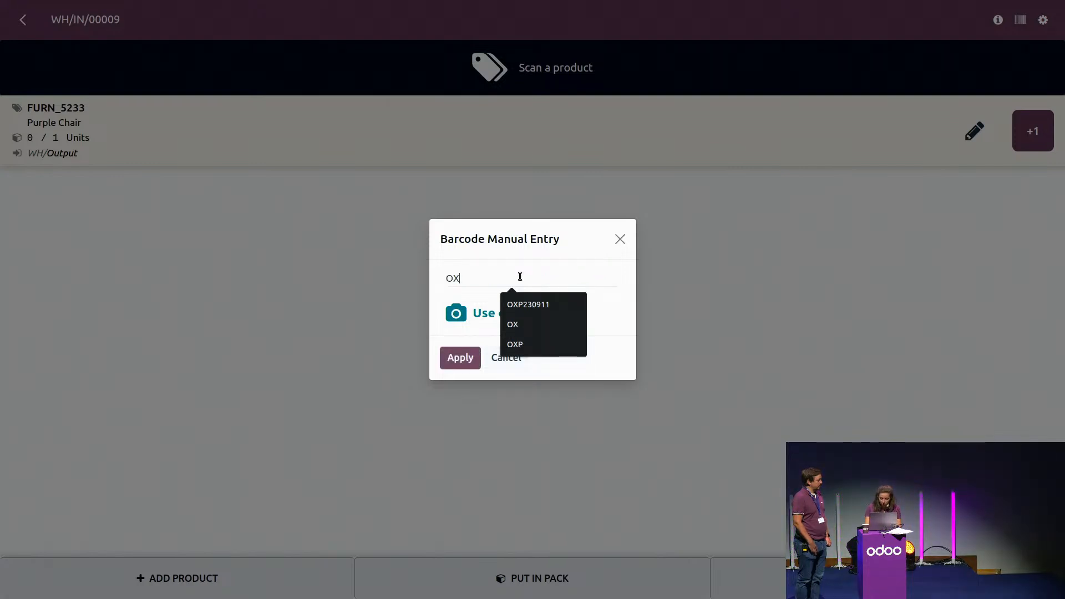
type("P23")
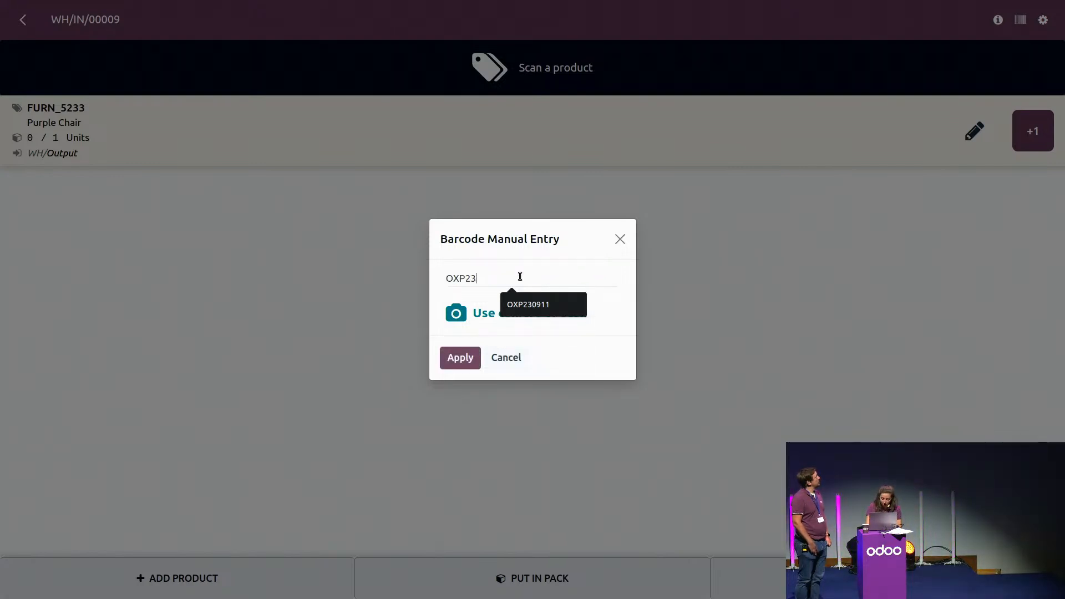
type("0911")
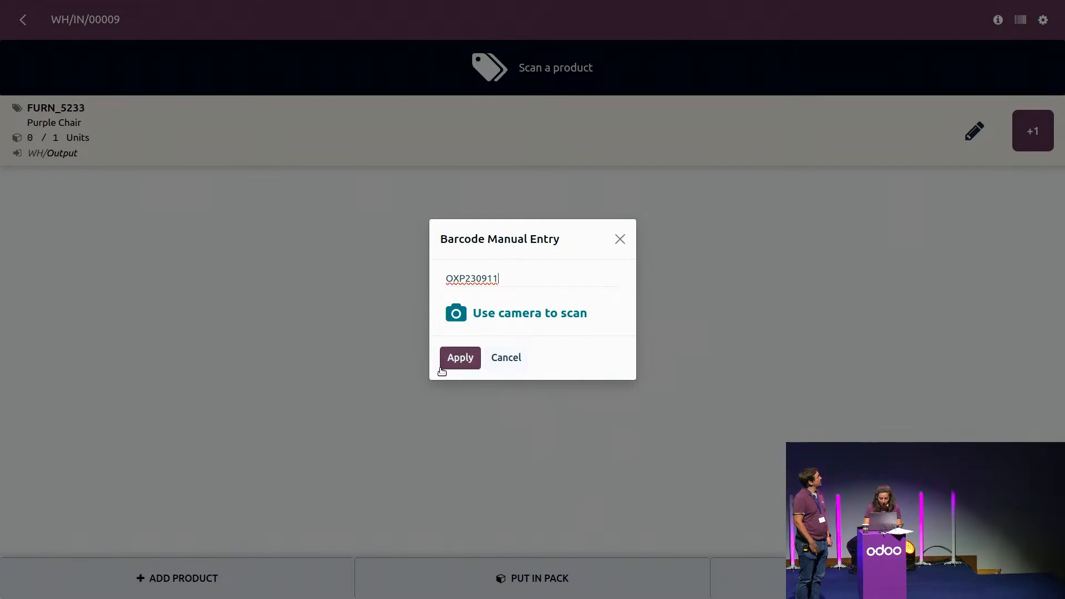
left_click(442, 371)
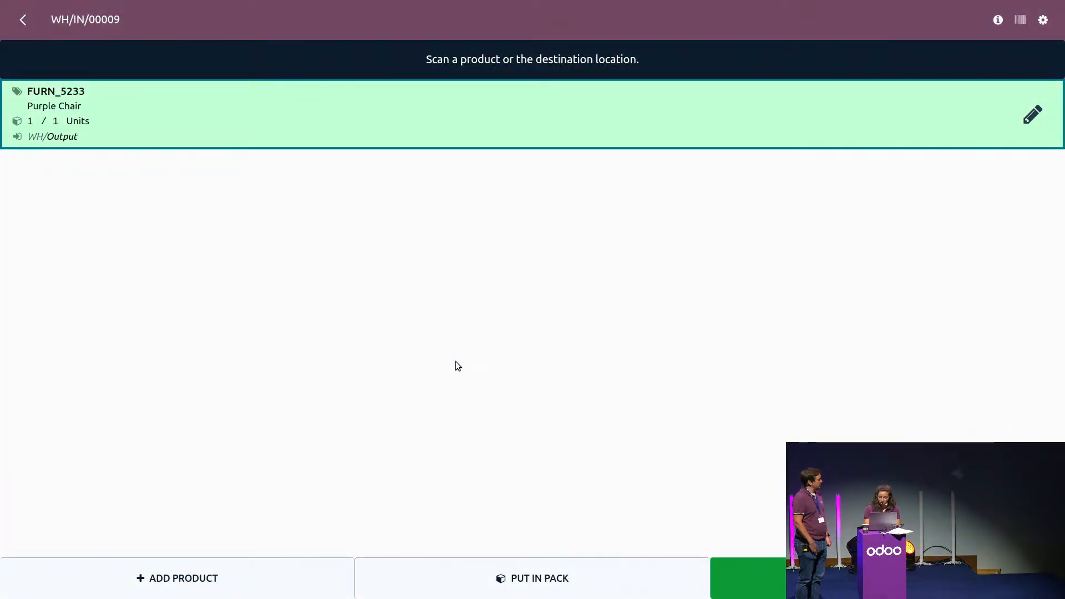
Step: Inspect the Purple Chair line's details and enlarged product picture, and confirm the line
left_click(1035, 122)
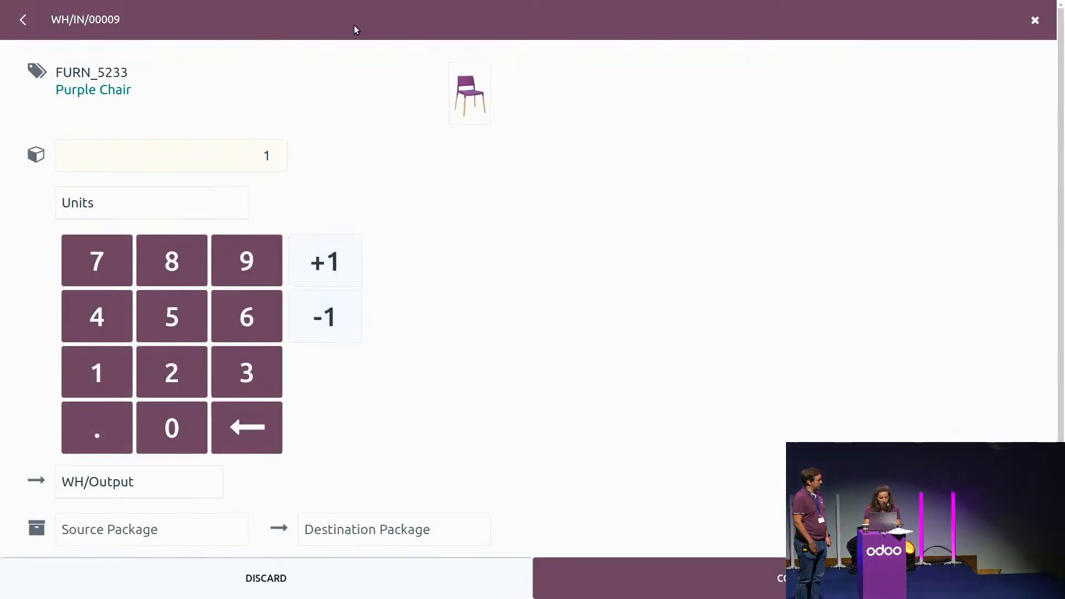
left_click(452, 83)
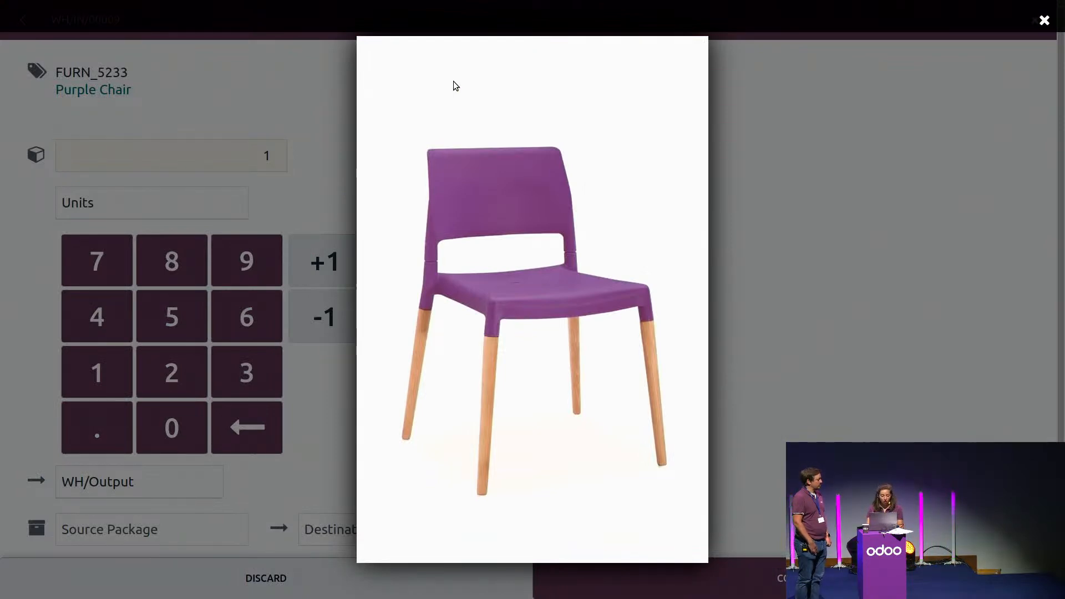
left_click(1044, 21)
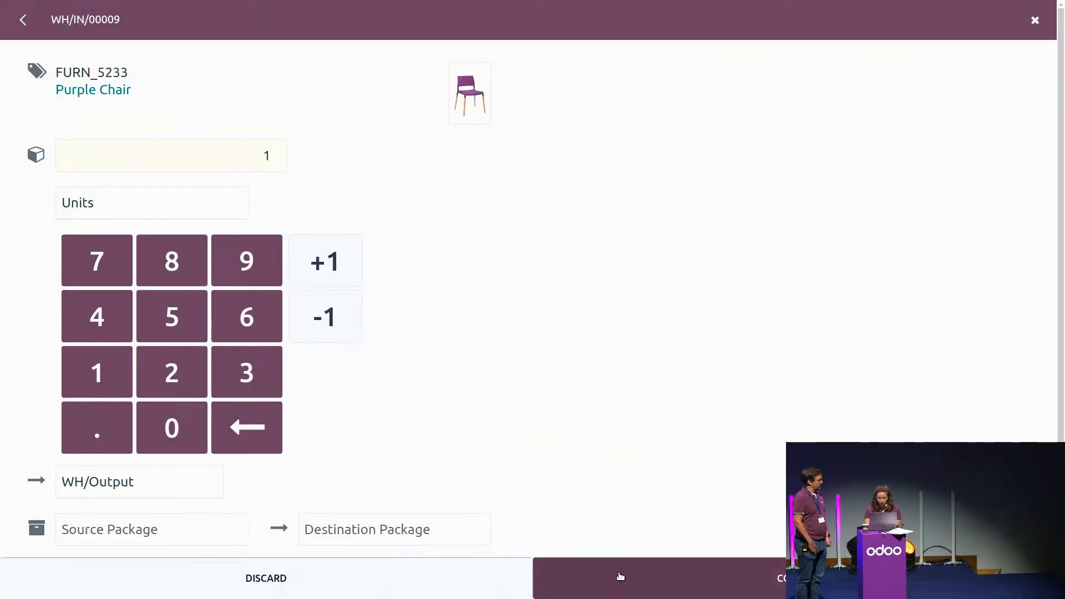
left_click(618, 574)
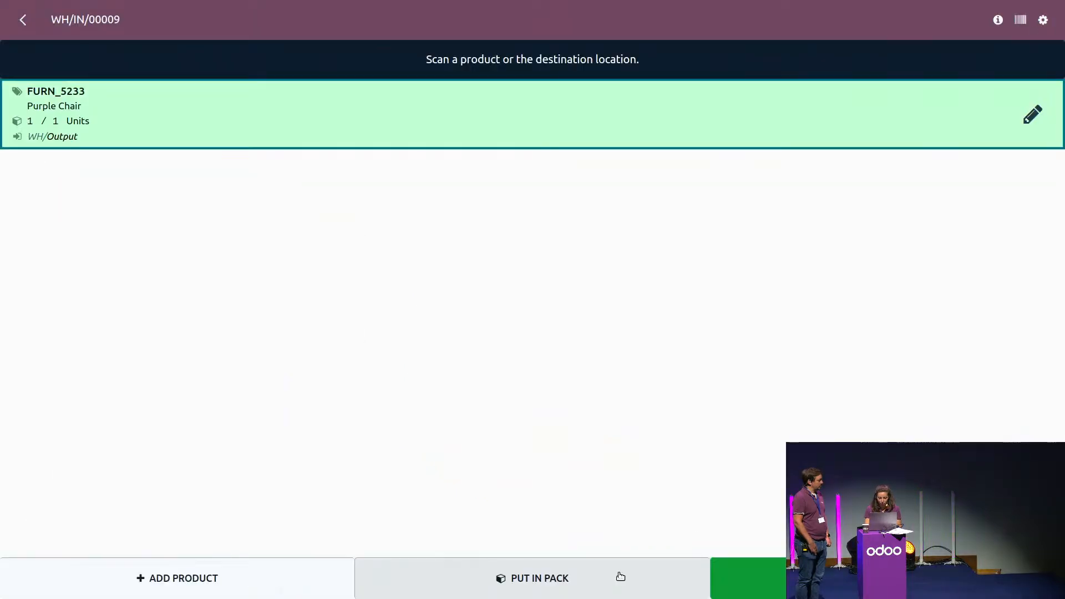
Step: Validate the Purple Chair return transfer and go back to the overview of all apps
left_click(782, 574)
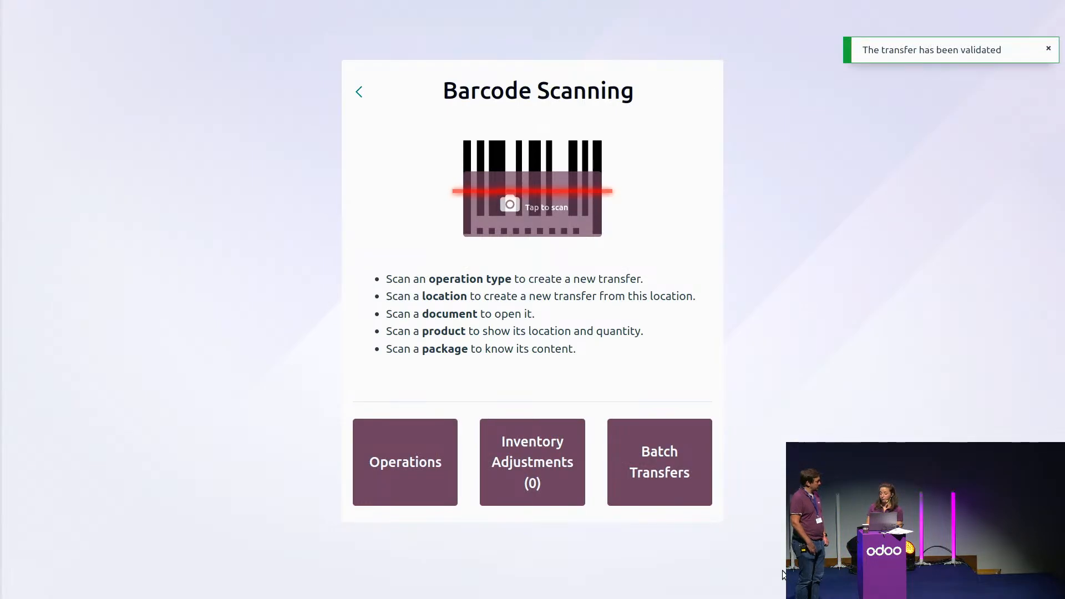
left_click(359, 92)
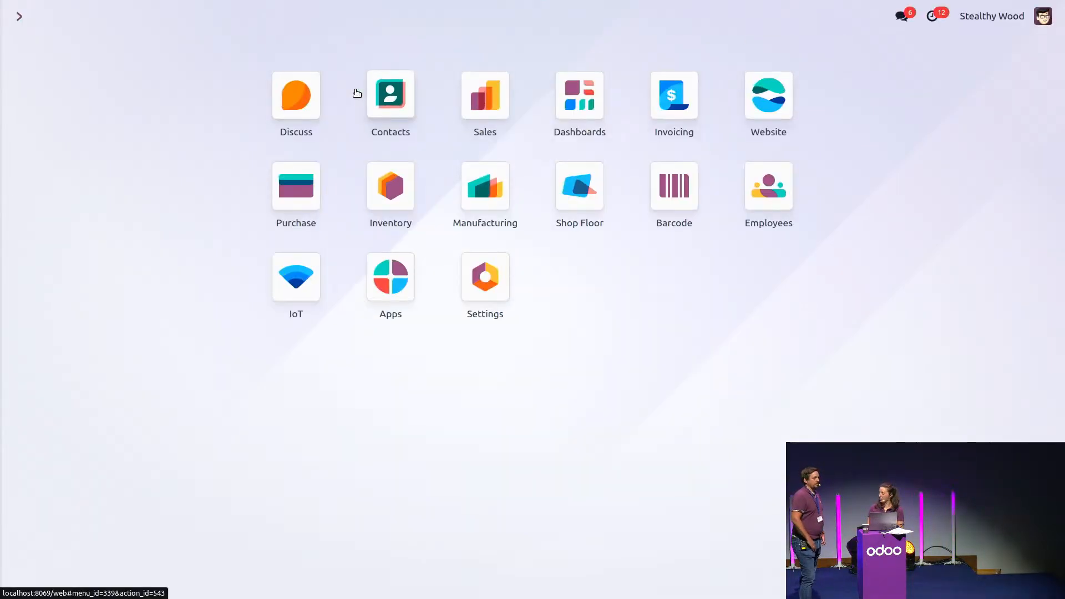
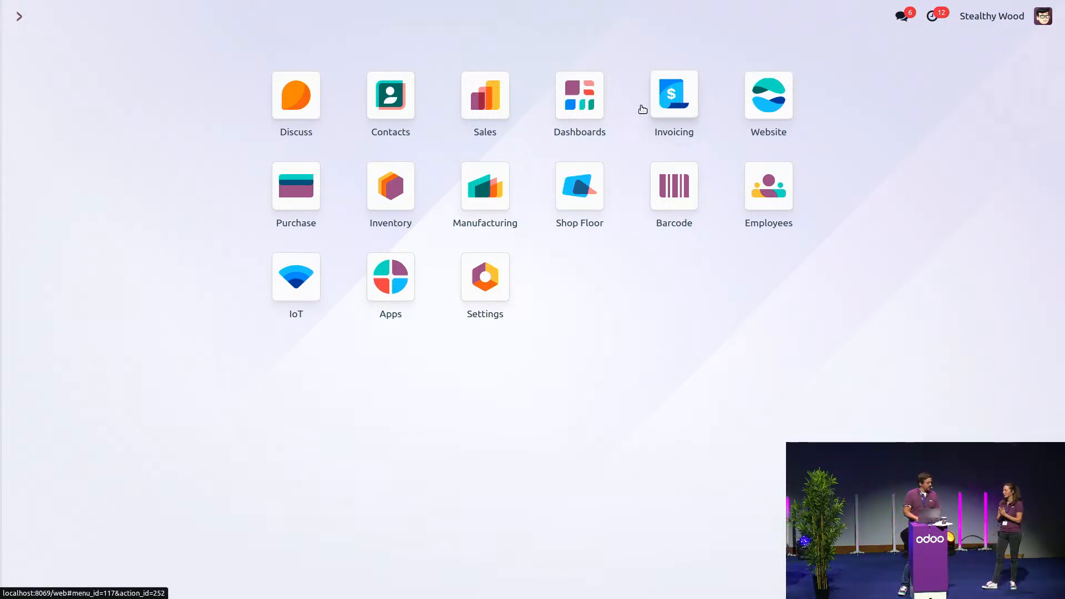
Step: Create a new product named banana in the Inventory application
left_click(391, 192)
left_click(238, 16)
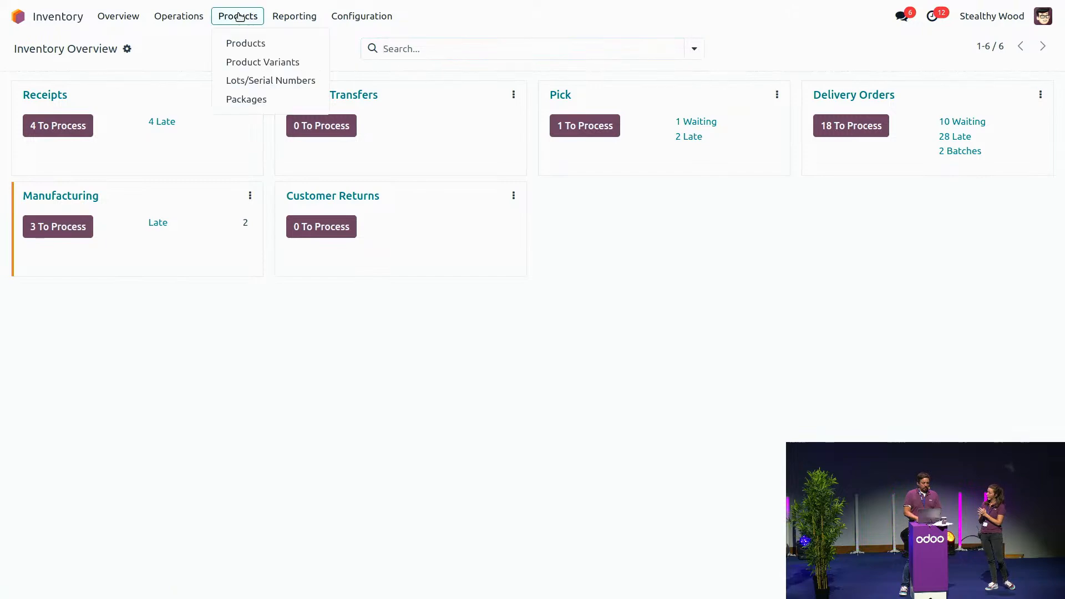
left_click(263, 46)
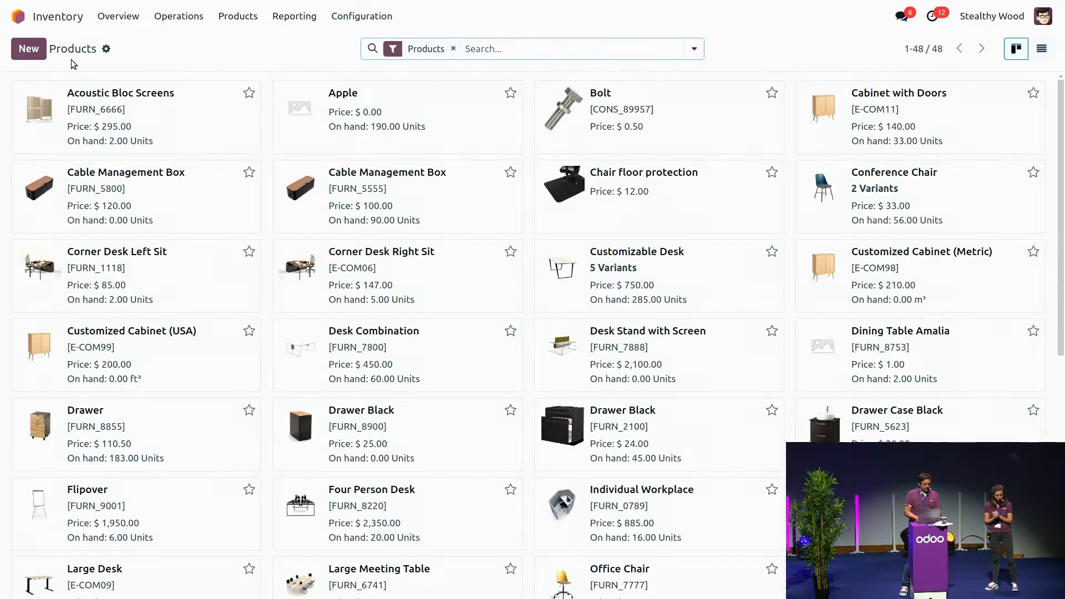
left_click(28, 49)
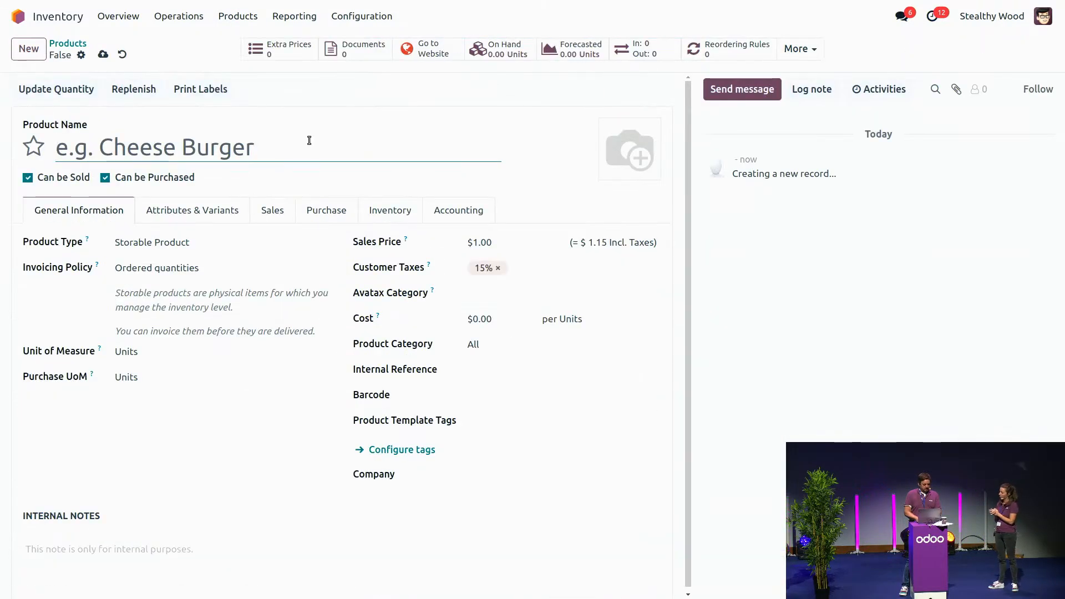
type("banana")
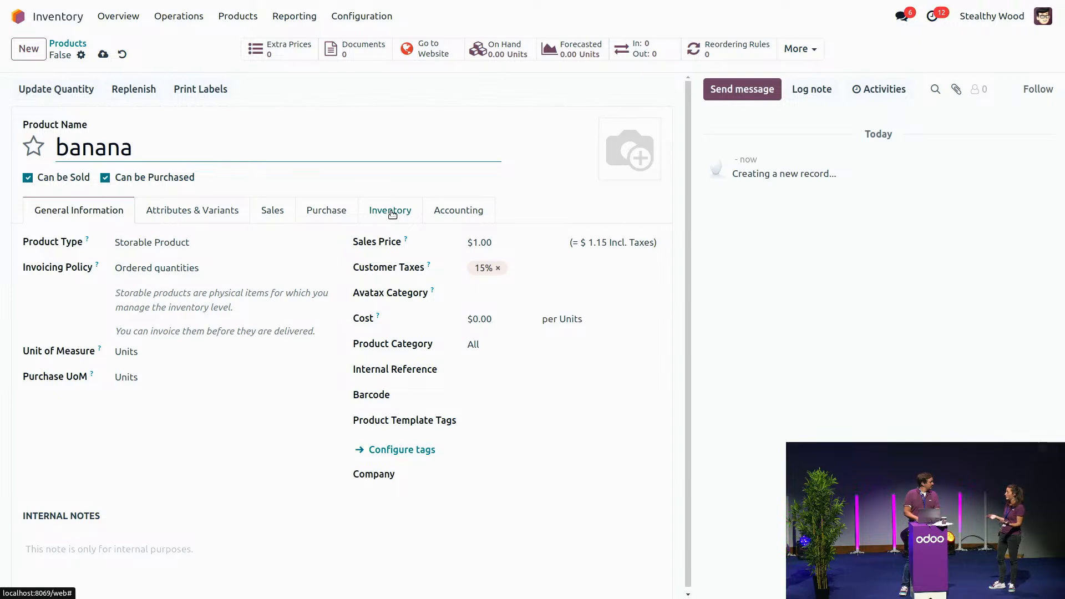
Step: Track the banana product by lots and enable its expiration date, set to 5 days after receipt
left_click(393, 214)
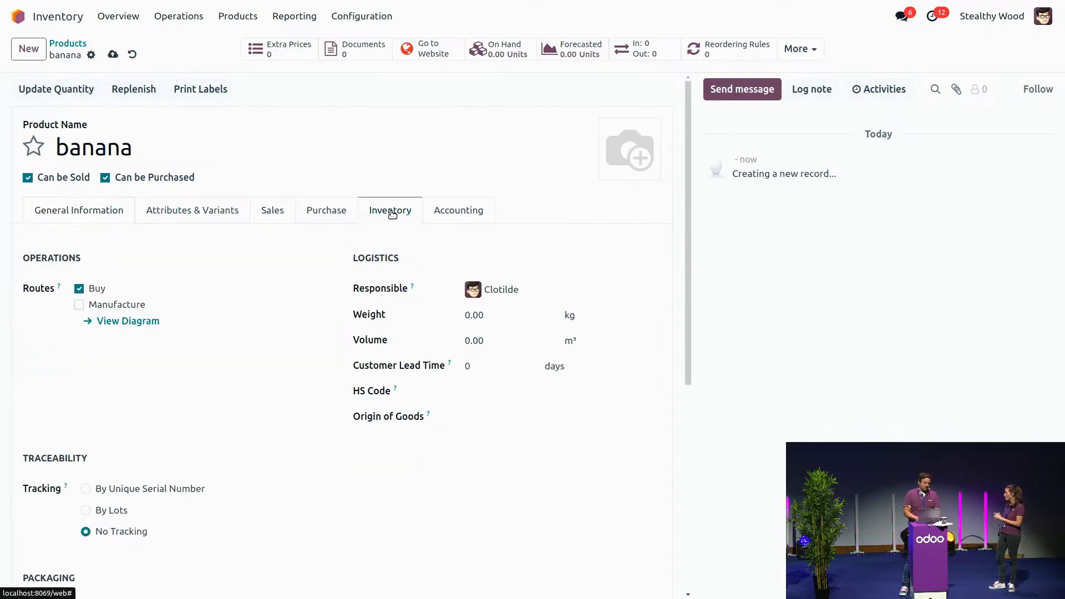
left_click(85, 511)
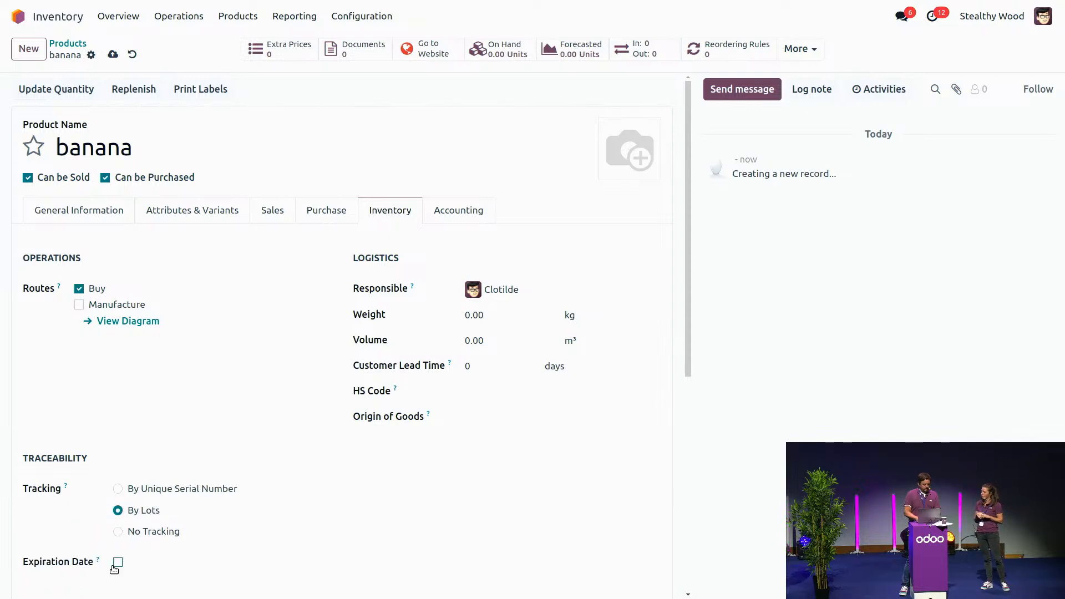
left_click(118, 563)
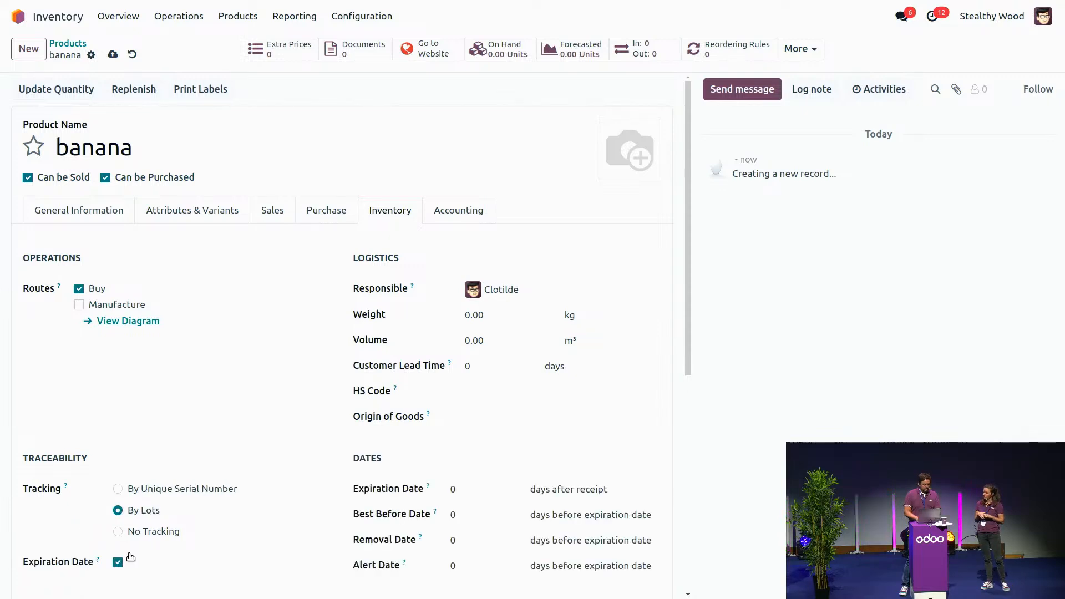
left_click(458, 495)
type("5")
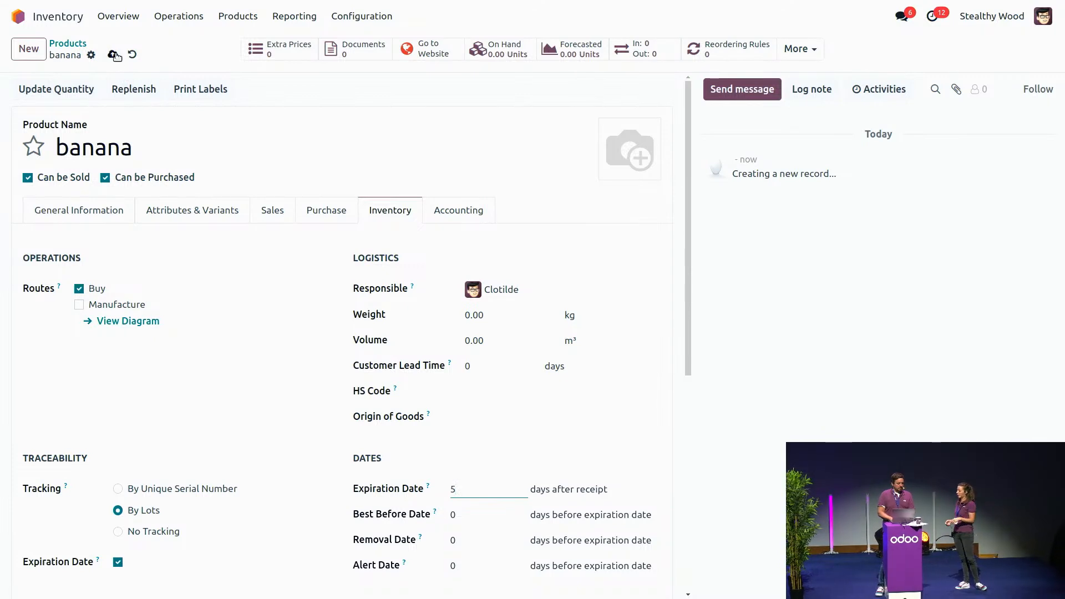
Step: Create a new receipt transfer with Wood Corner as the contact it is received from
left_click(172, 18)
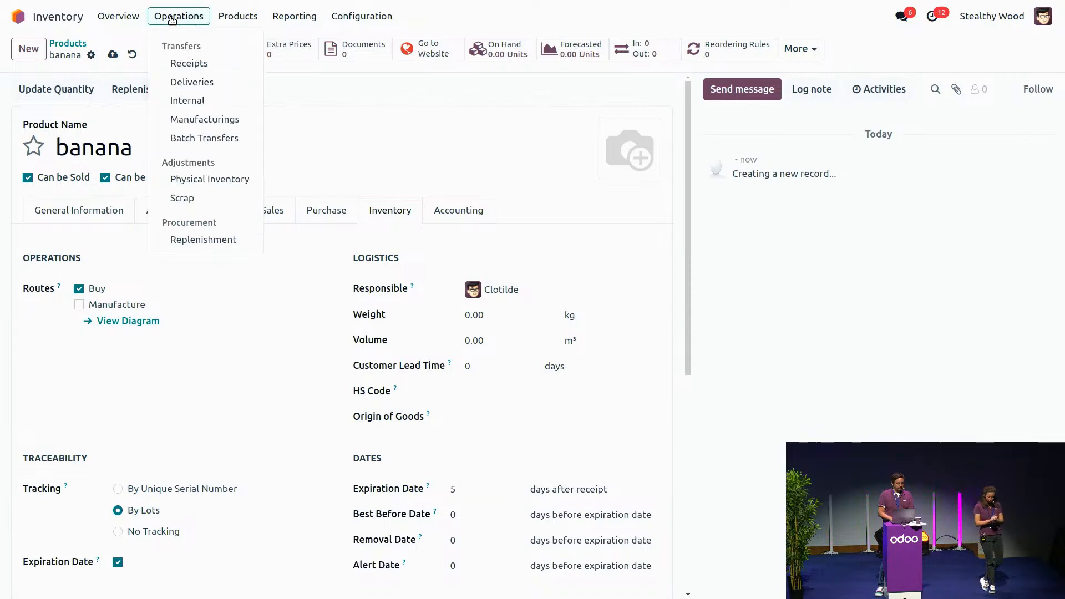
left_click(200, 67)
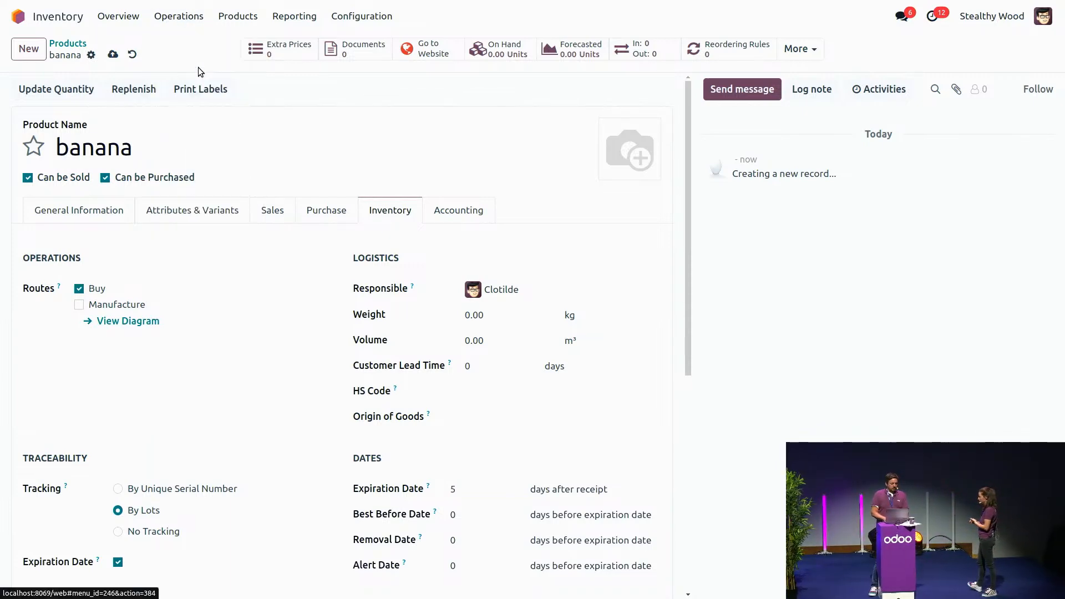
left_click(30, 51)
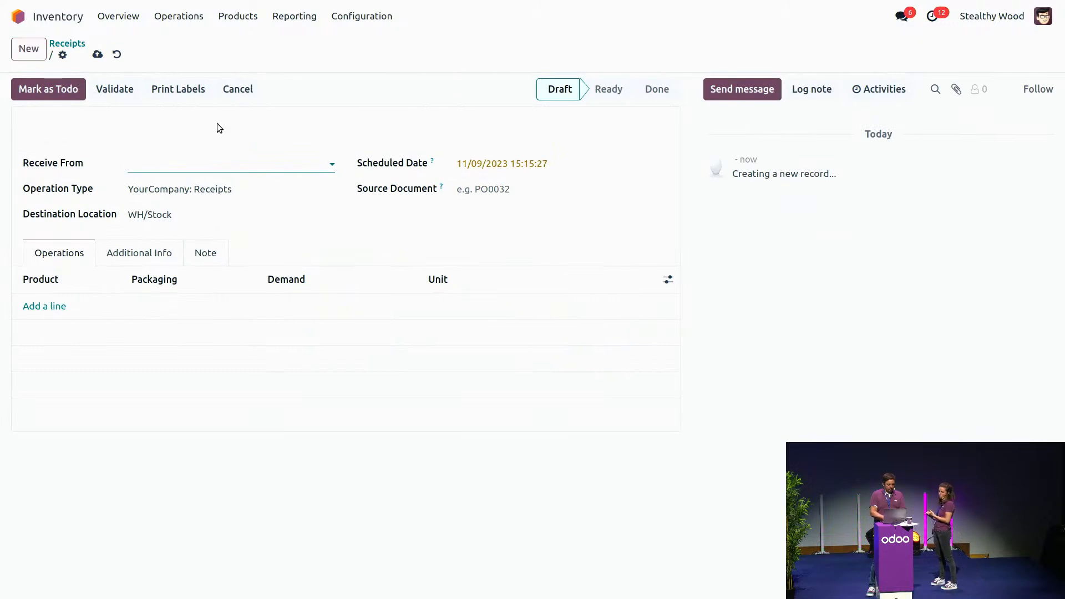
type("wood")
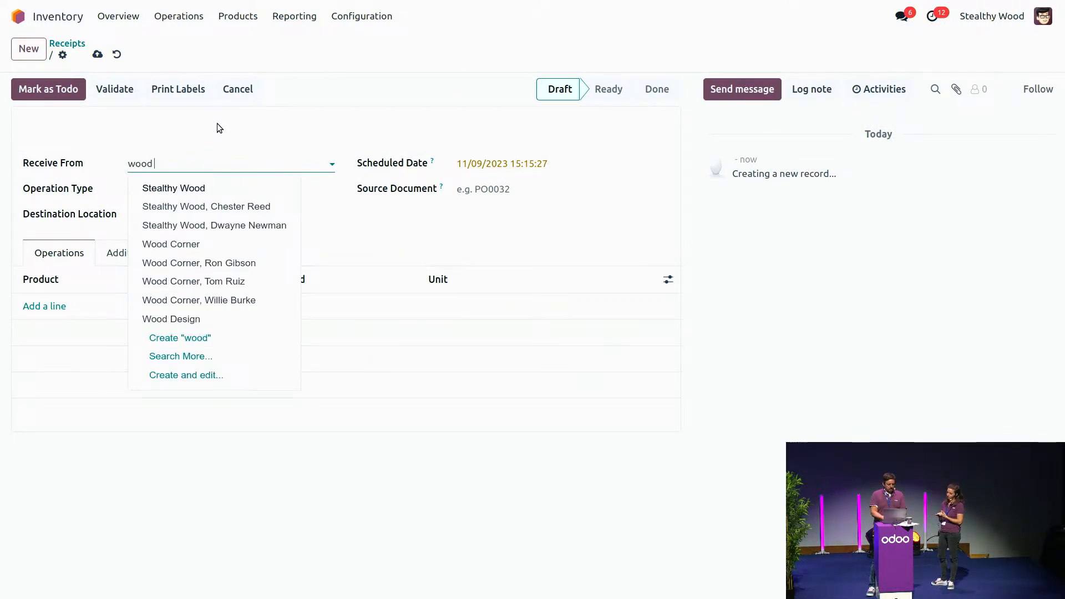
type(" cor")
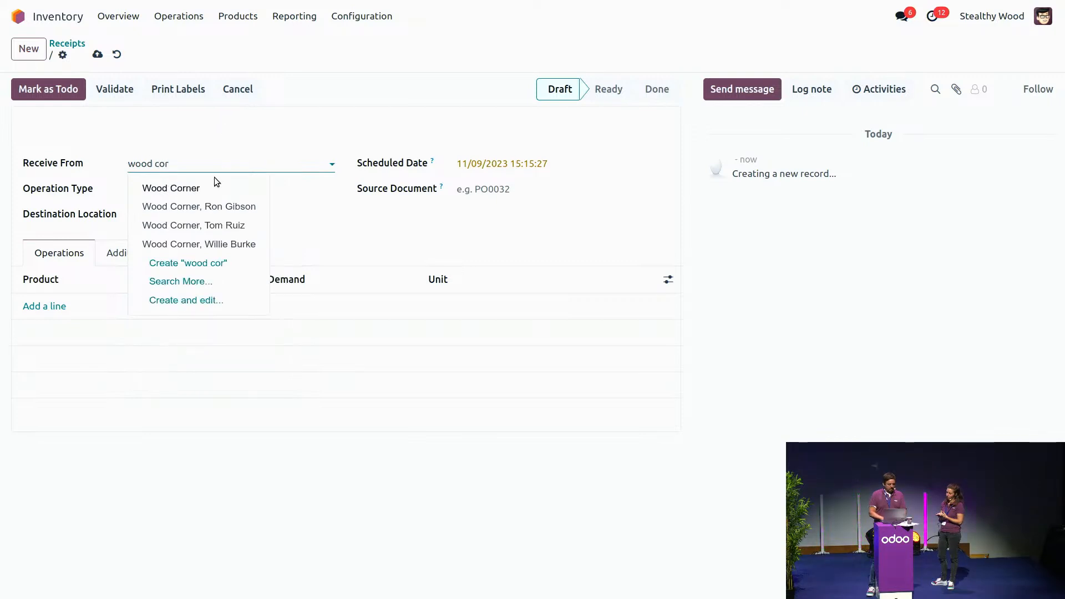
left_click(214, 187)
Step: Add a banana line with a demand of 1000 units to the receipt and mark it as todo
left_click(46, 307)
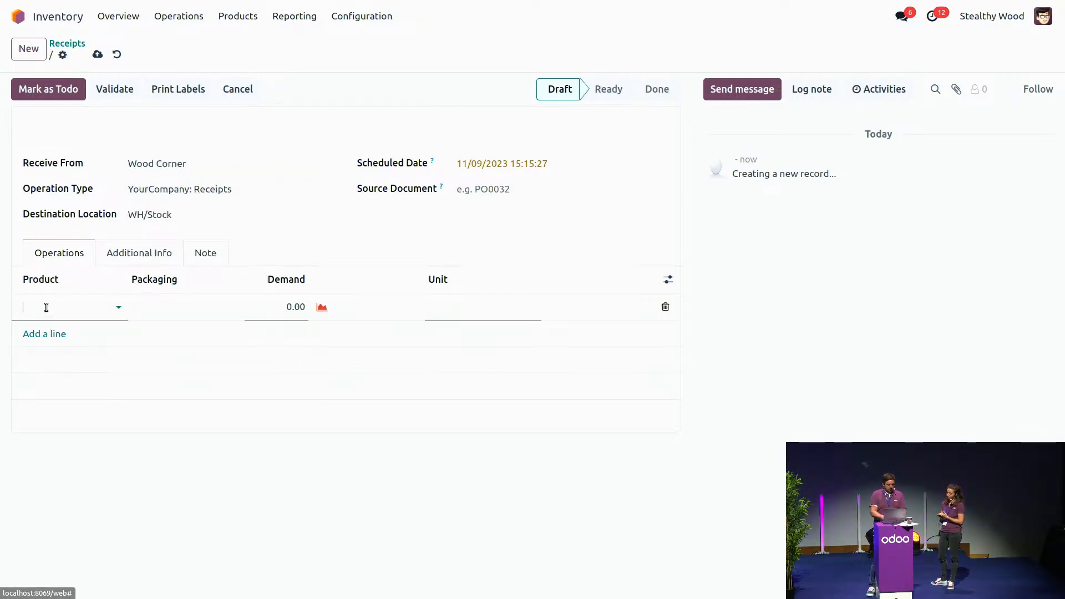
type("ba")
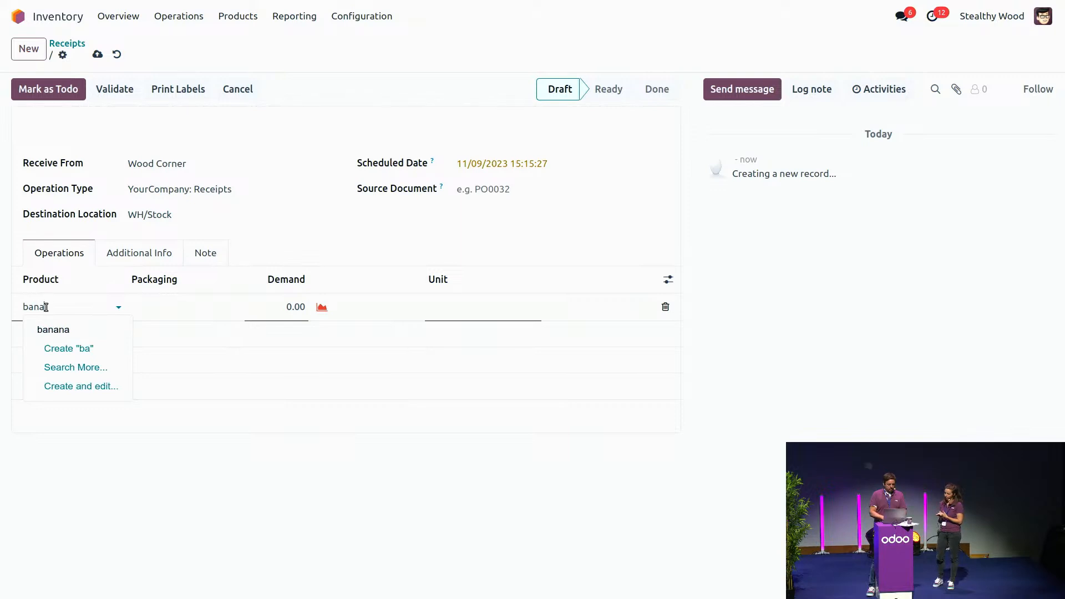
type("na")
left_click(53, 330)
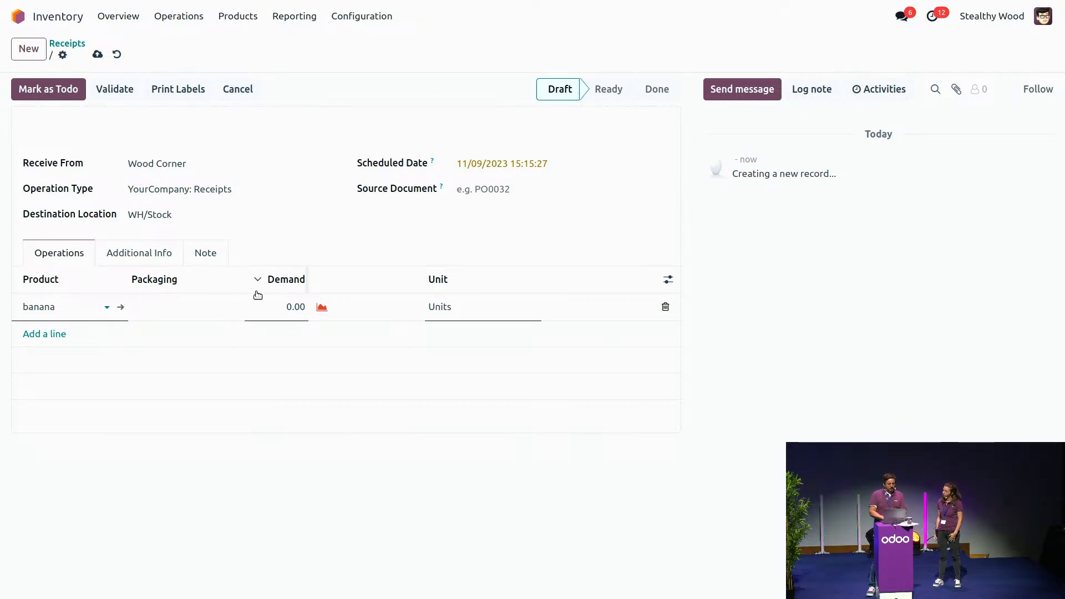
left_click(296, 310)
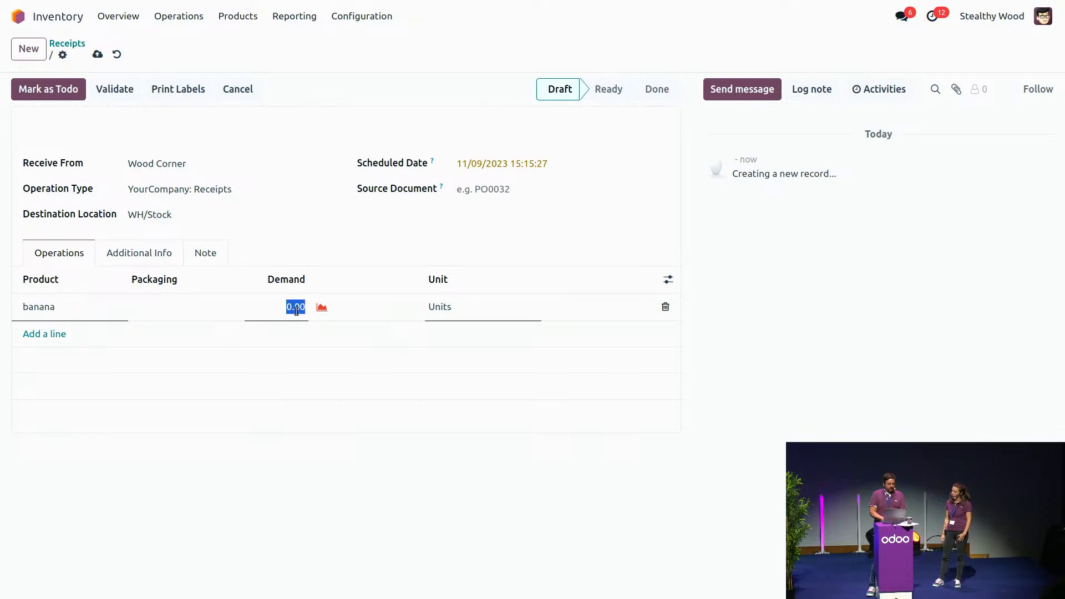
type("1000")
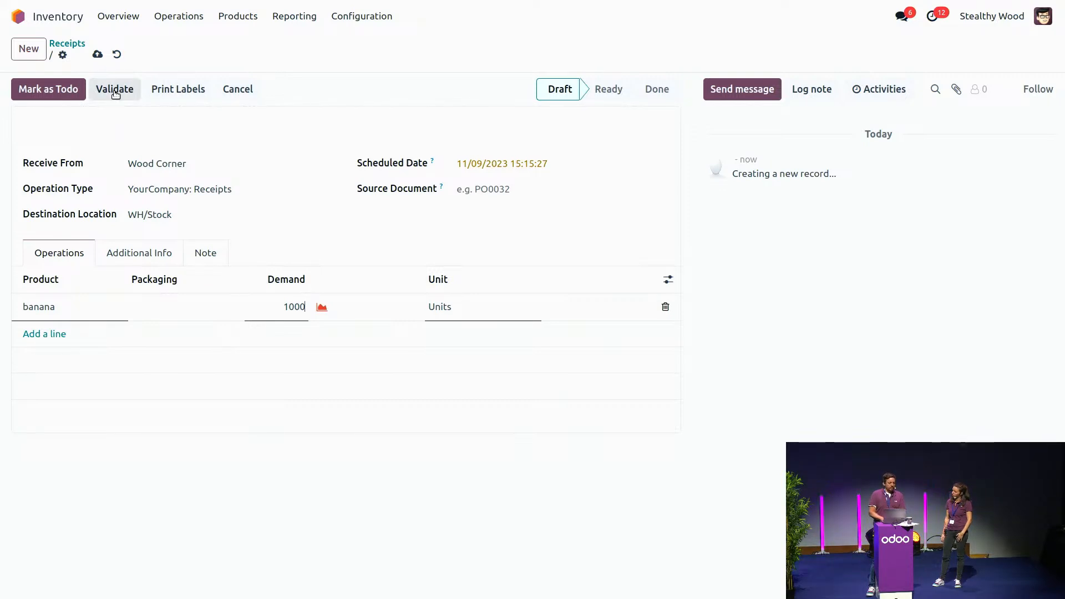
left_click(52, 88)
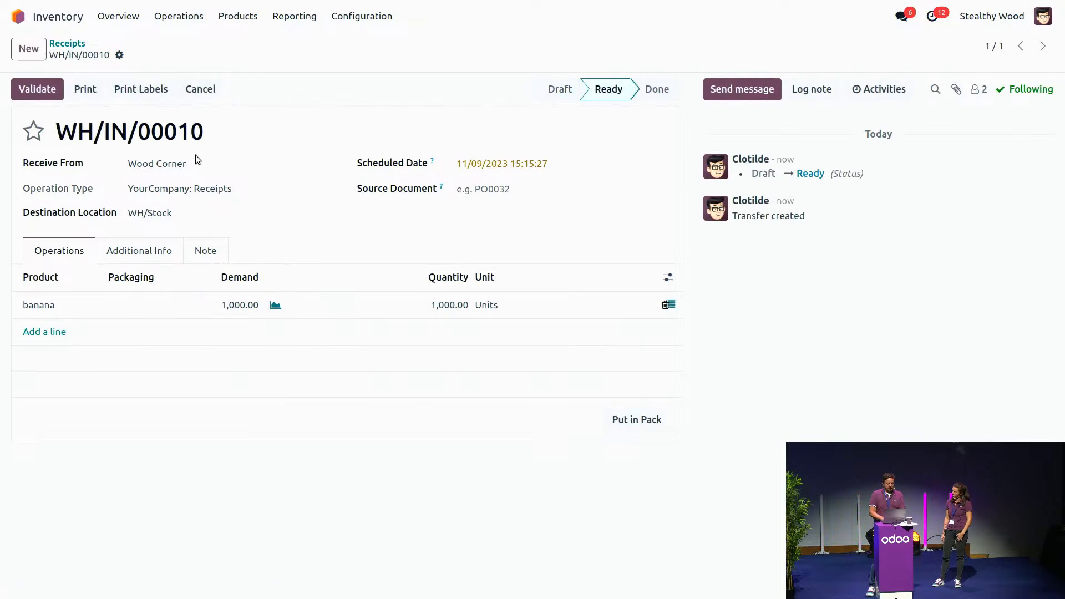
Step: Delete the prefilled line in the banana stock move, and copy cells A1:C13 from the bananas lots sheet in Google Sheets
left_click(671, 306)
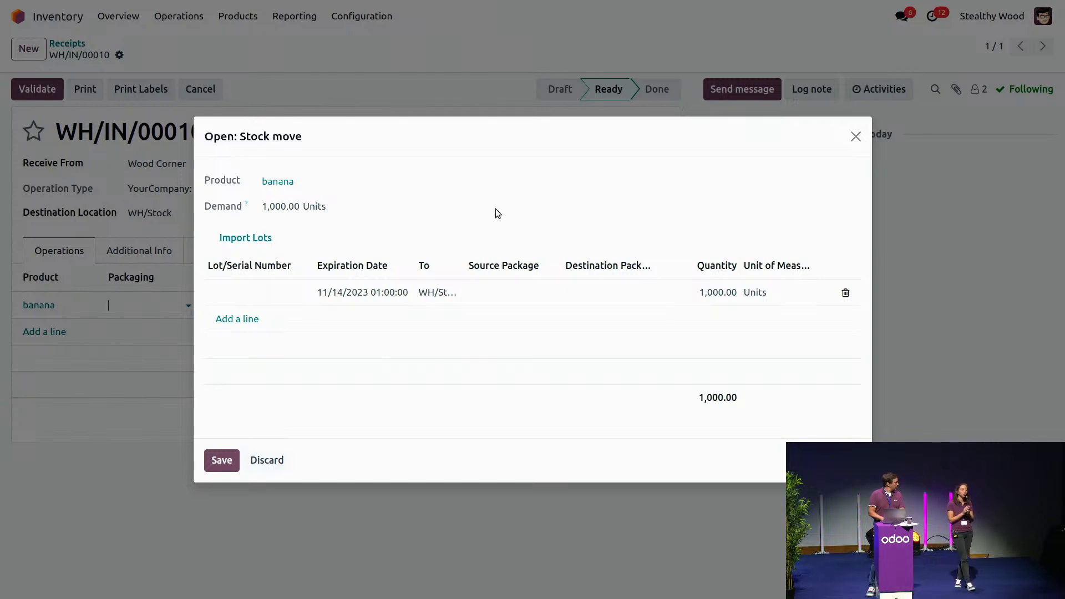
left_click(845, 294)
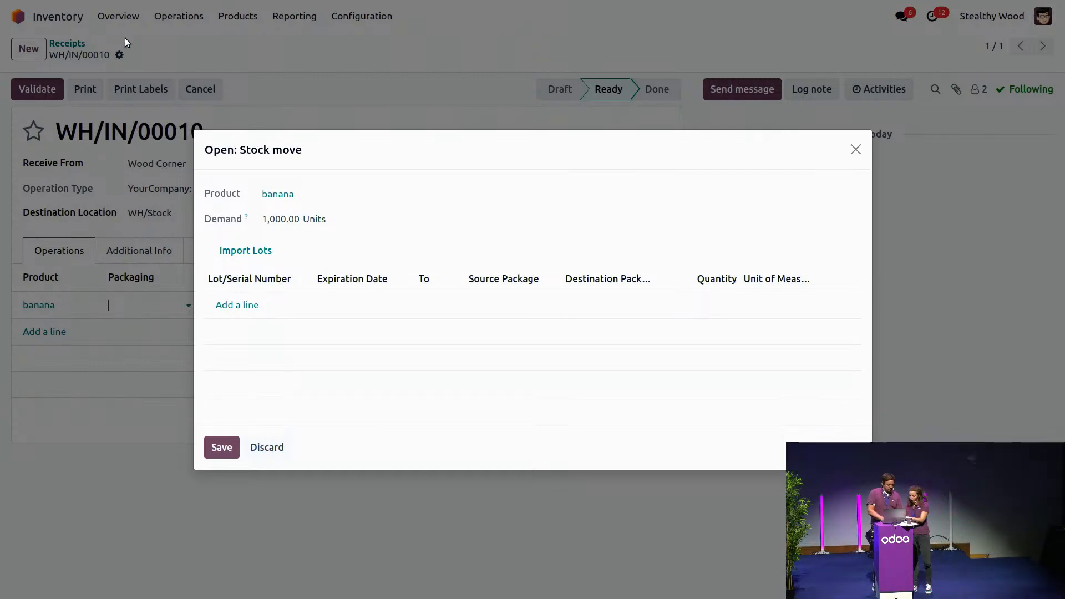
key("ctrl+Tab")
key("ctrl+Tab")
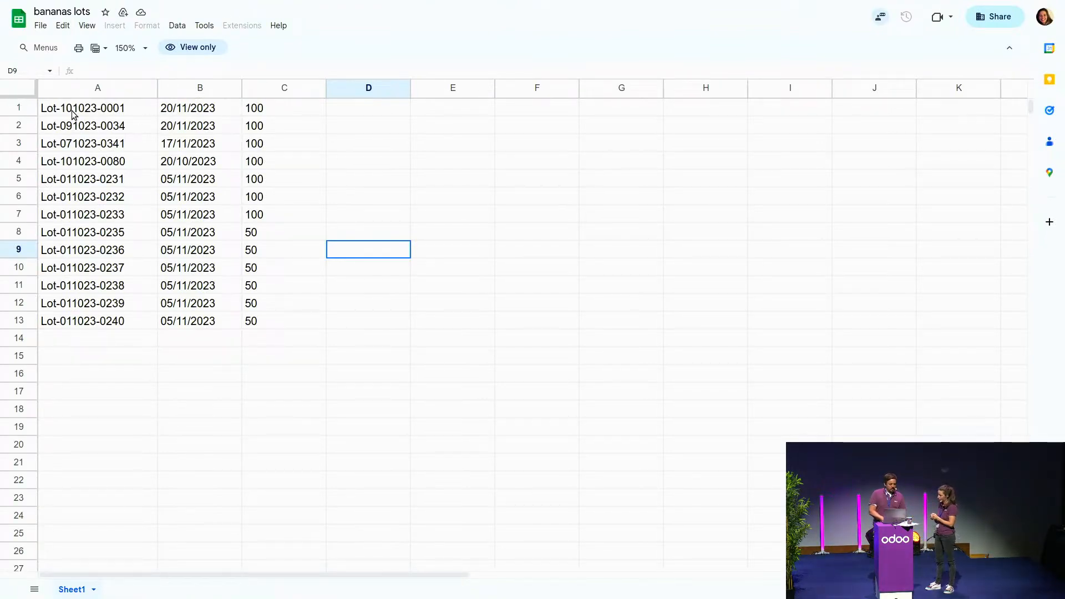
left_click_drag(74, 114, 292, 321)
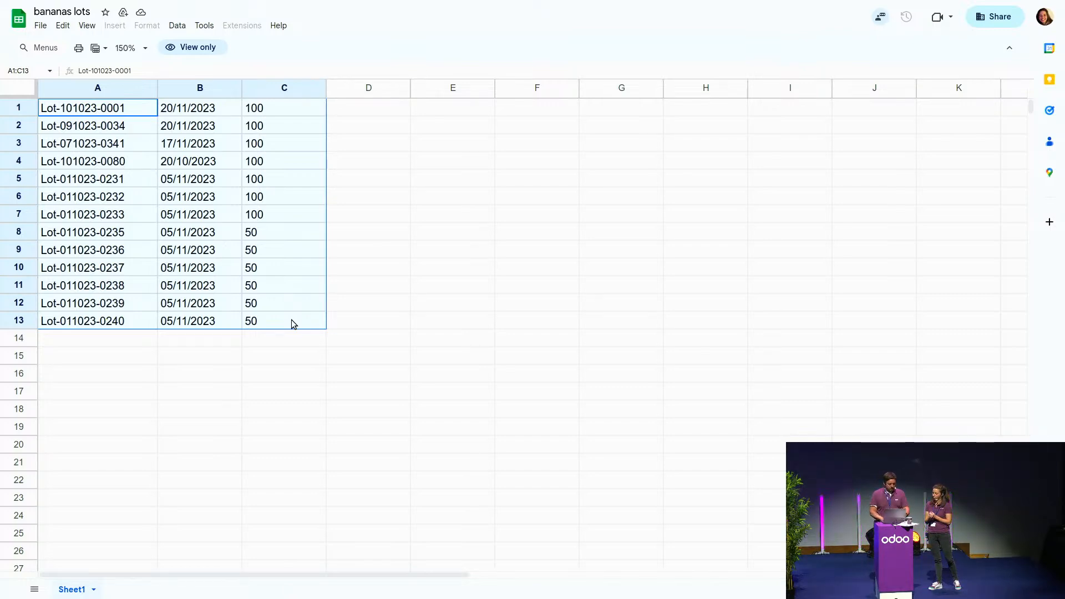
key("alt+Tab")
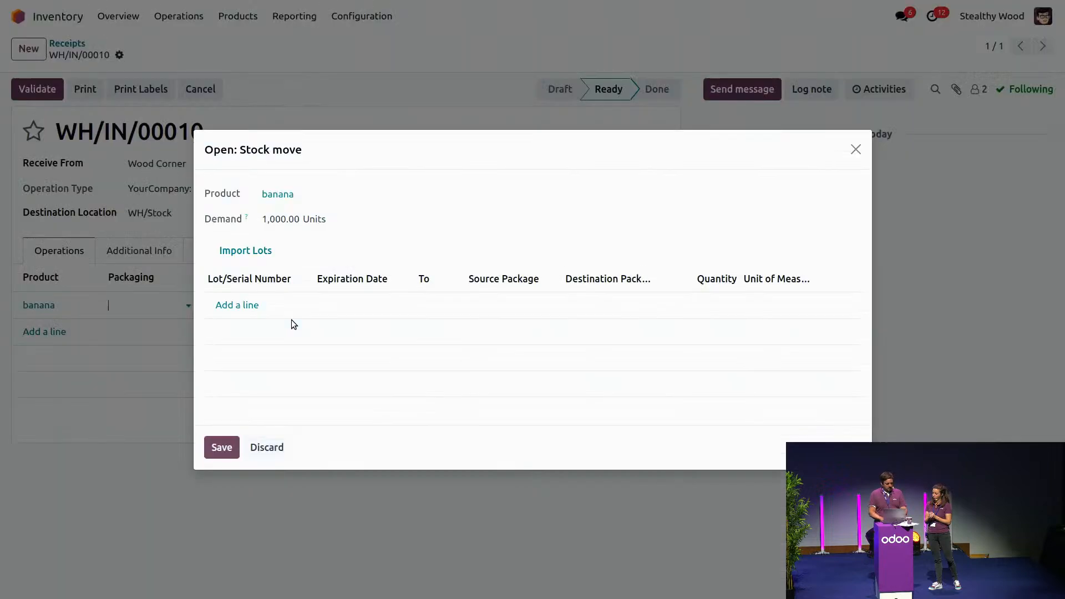
Step: Import the copied lot numbers, dates and quantities into the banana stock move, save it and validate the receipt
left_click(258, 254)
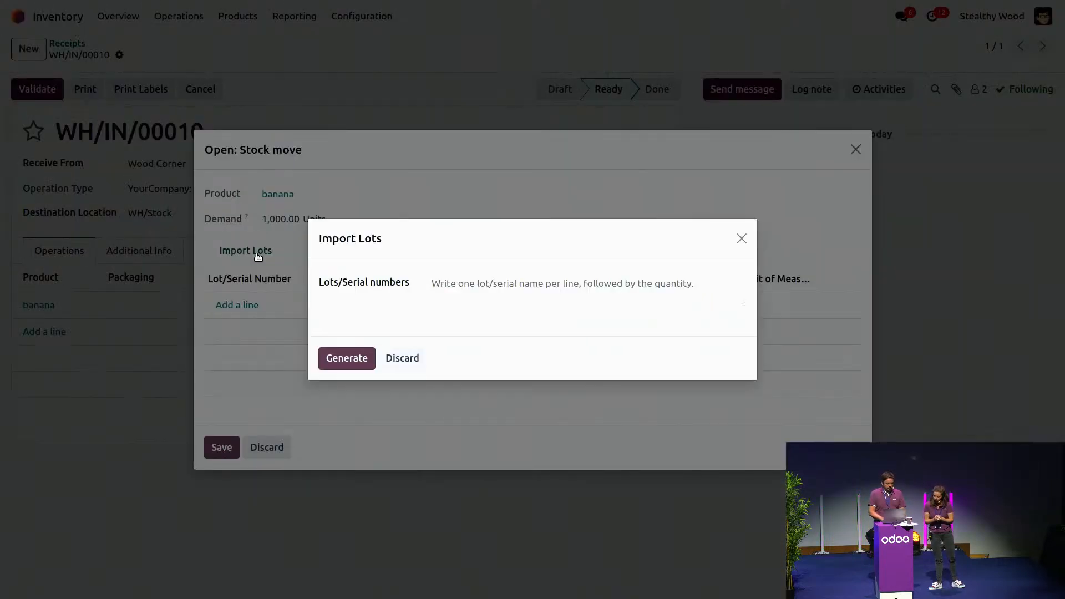
left_click(496, 286)
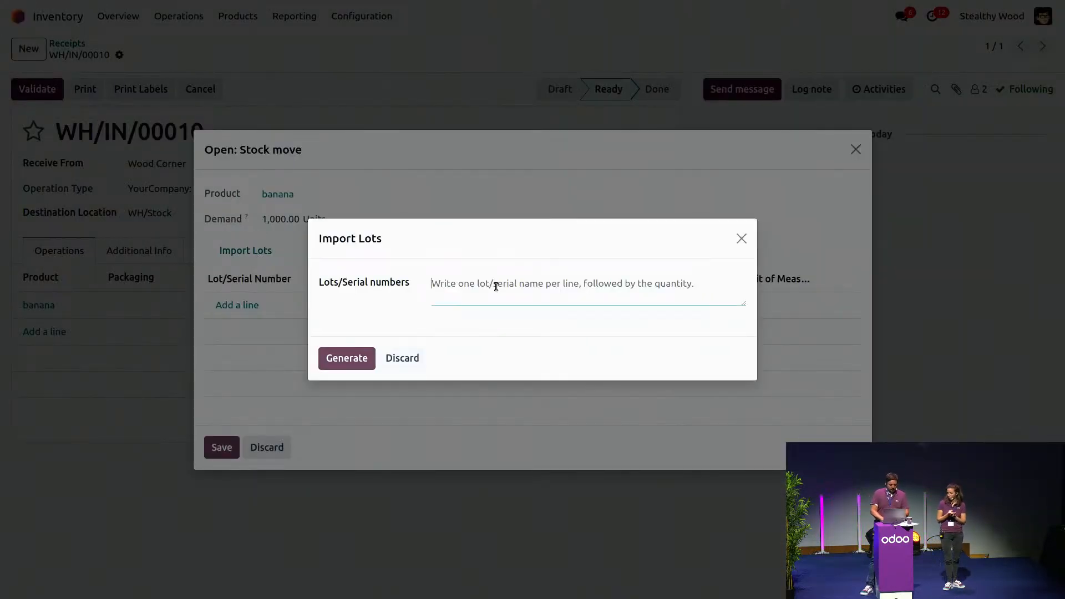
key("ctrl+v")
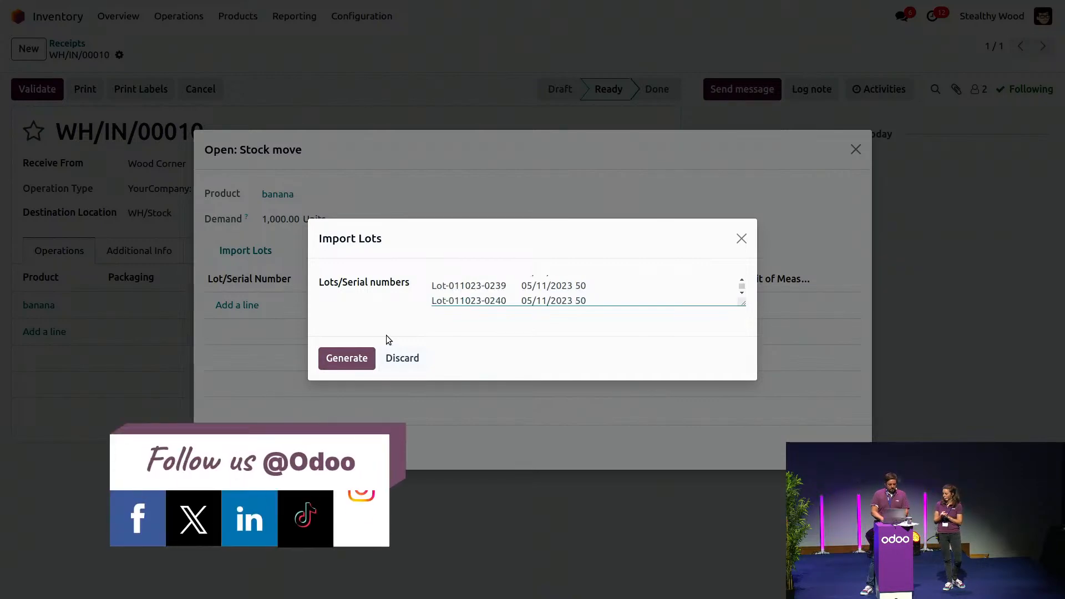
left_click(347, 359)
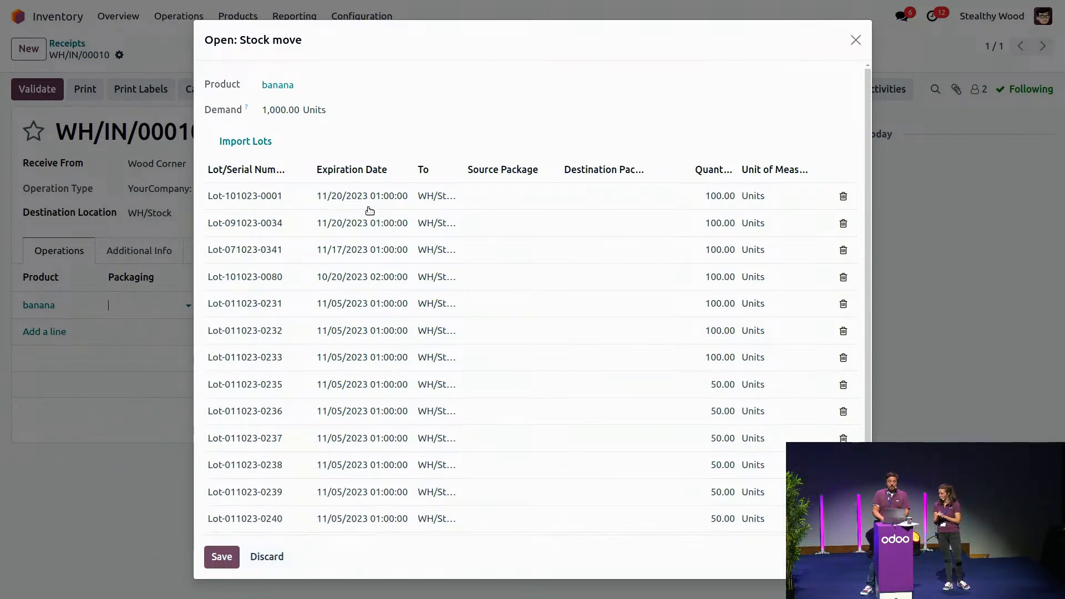
left_click(220, 558)
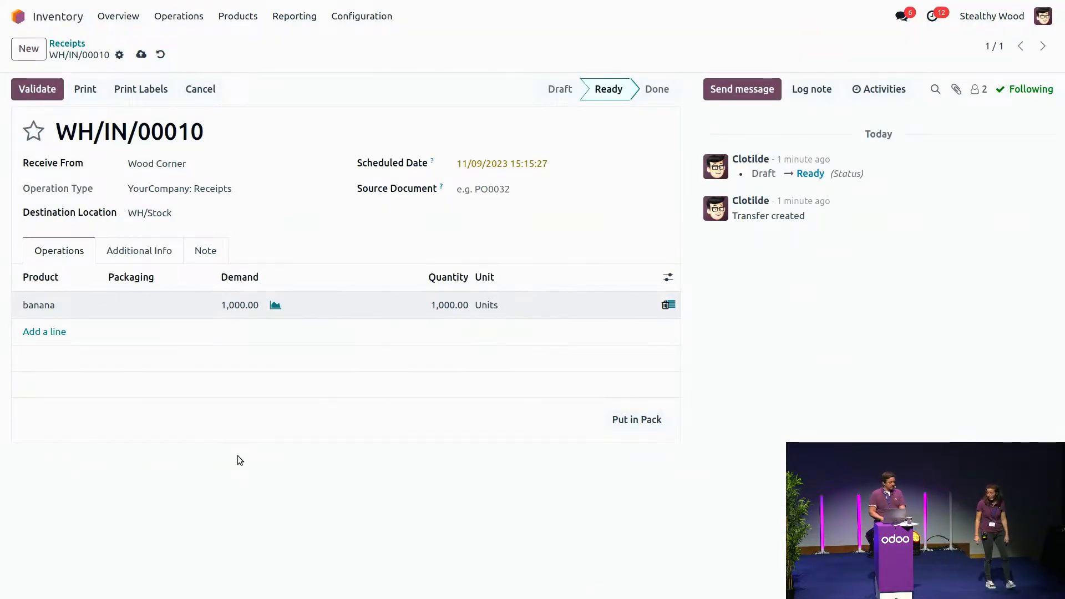
left_click(48, 98)
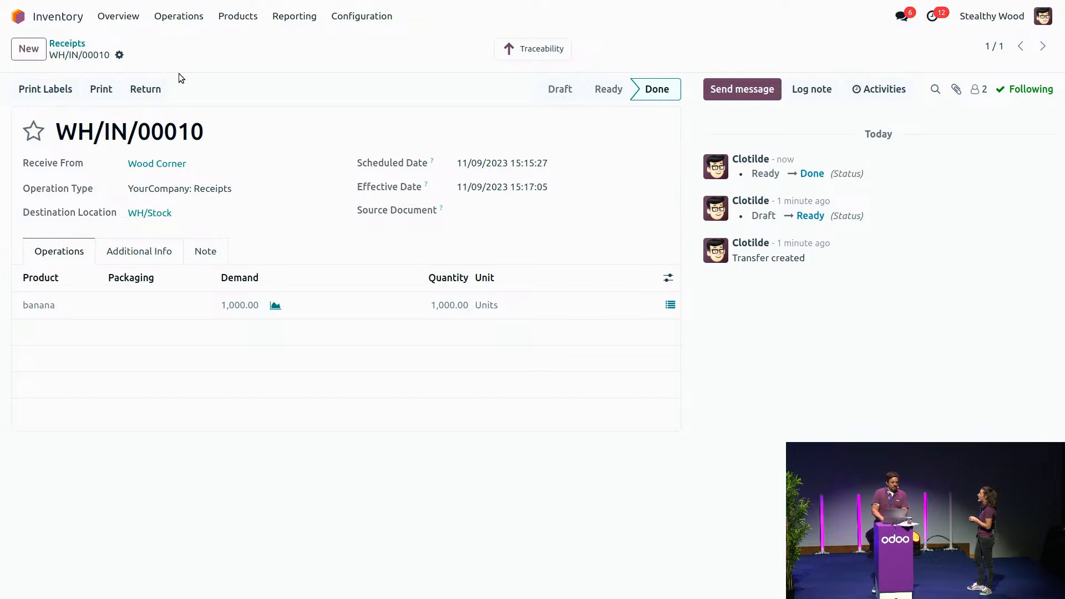
Step: Review the lots on the receipt's banana line and open the banana product's list of lots and serial numbers
left_click(39, 308)
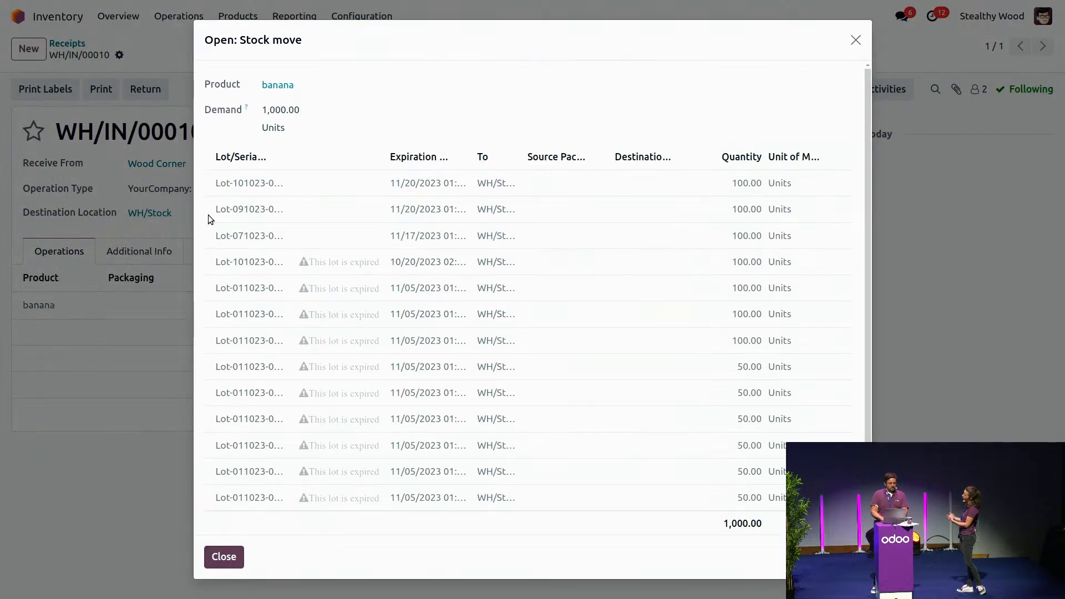
left_click(275, 88)
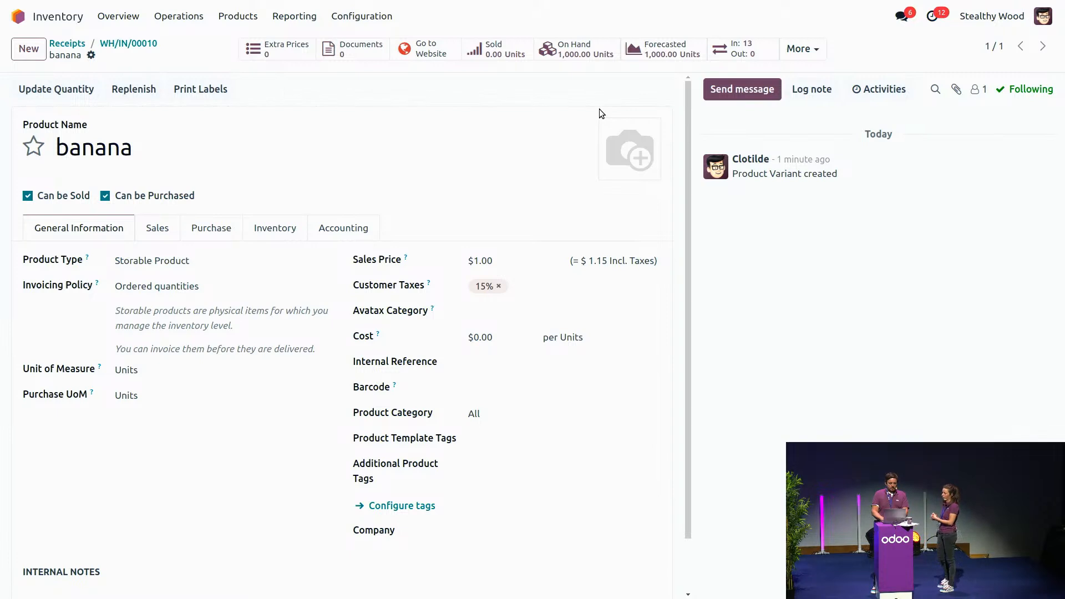
left_click(800, 49)
left_click(774, 107)
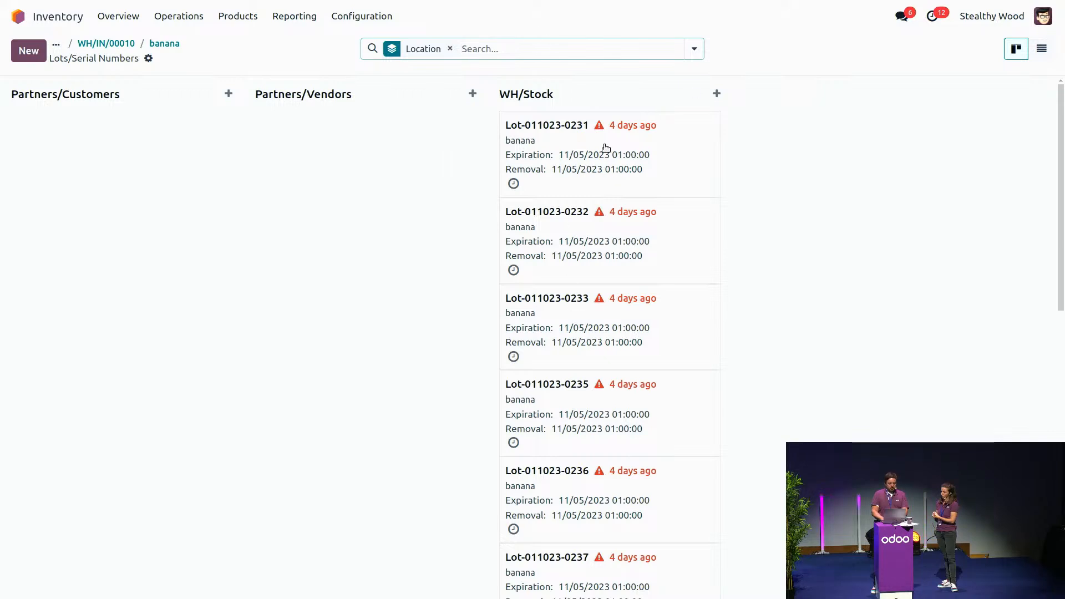
left_click(621, 162)
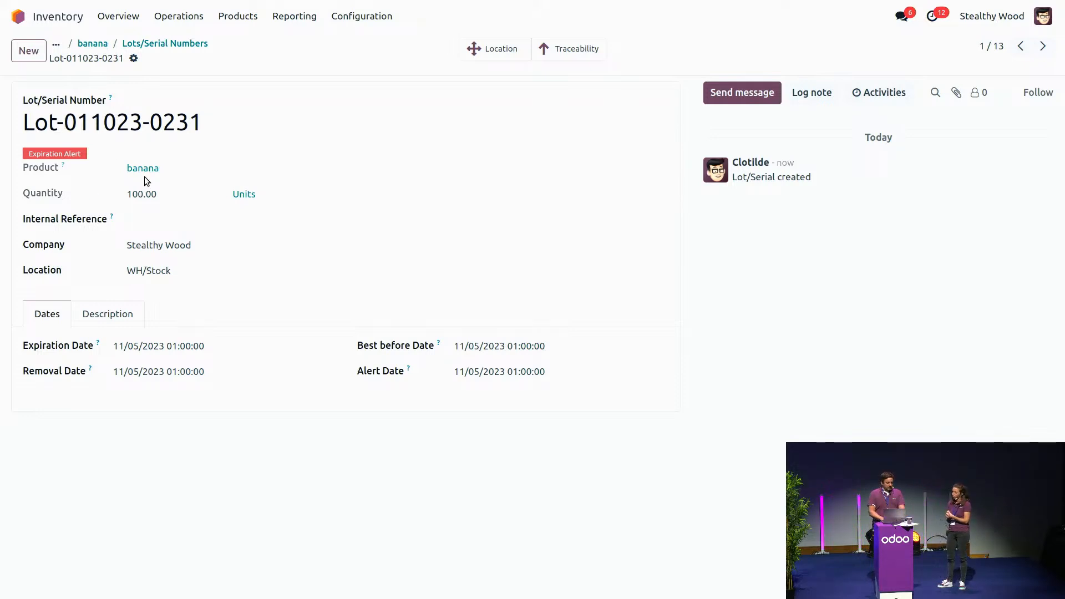
left_click(134, 59)
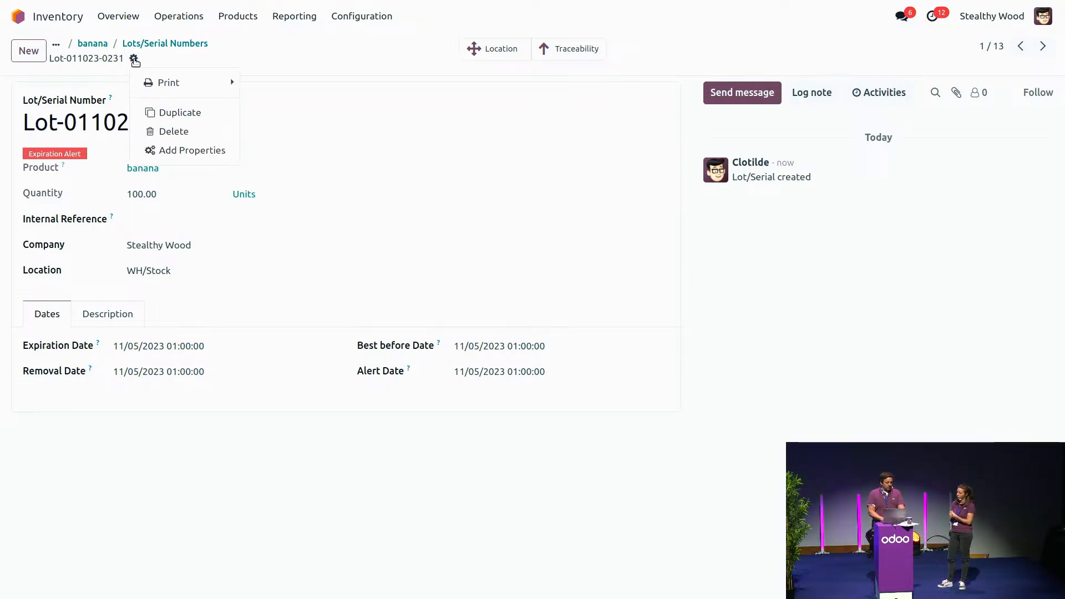
left_click(178, 151)
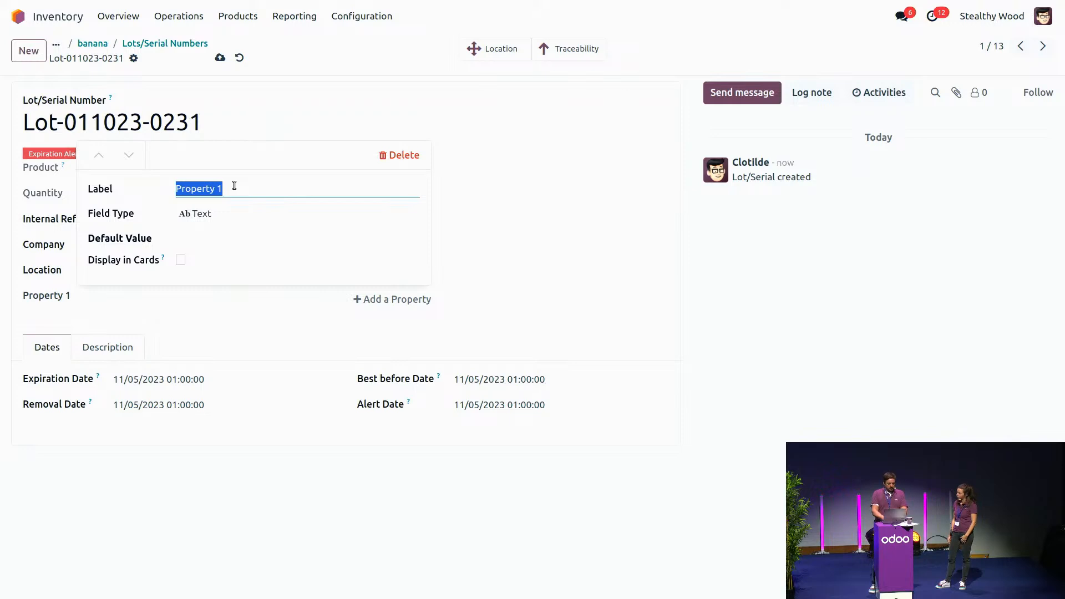
type("count")
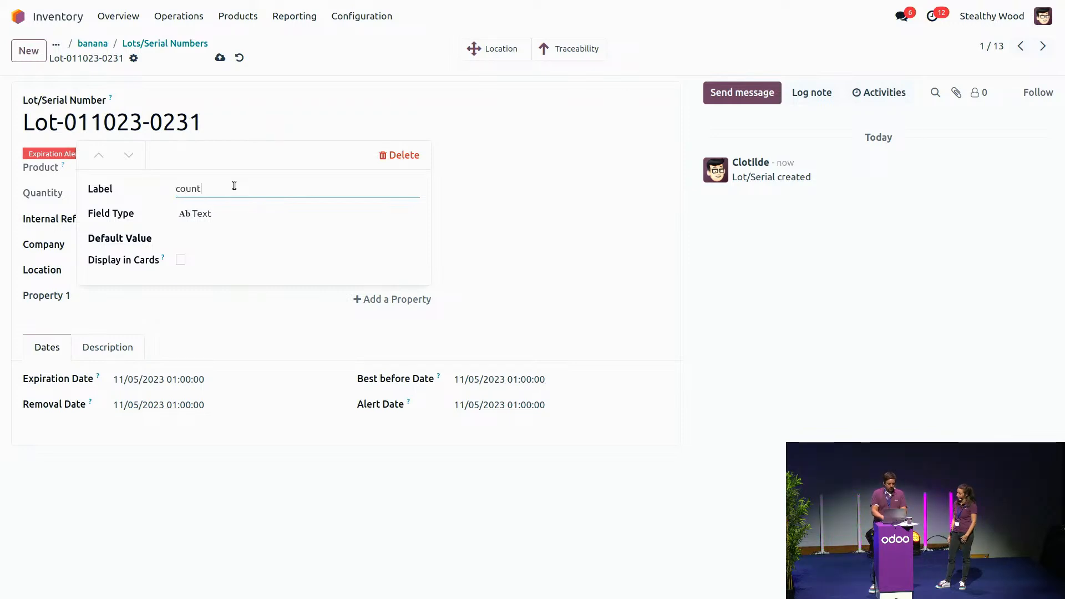
type("ry")
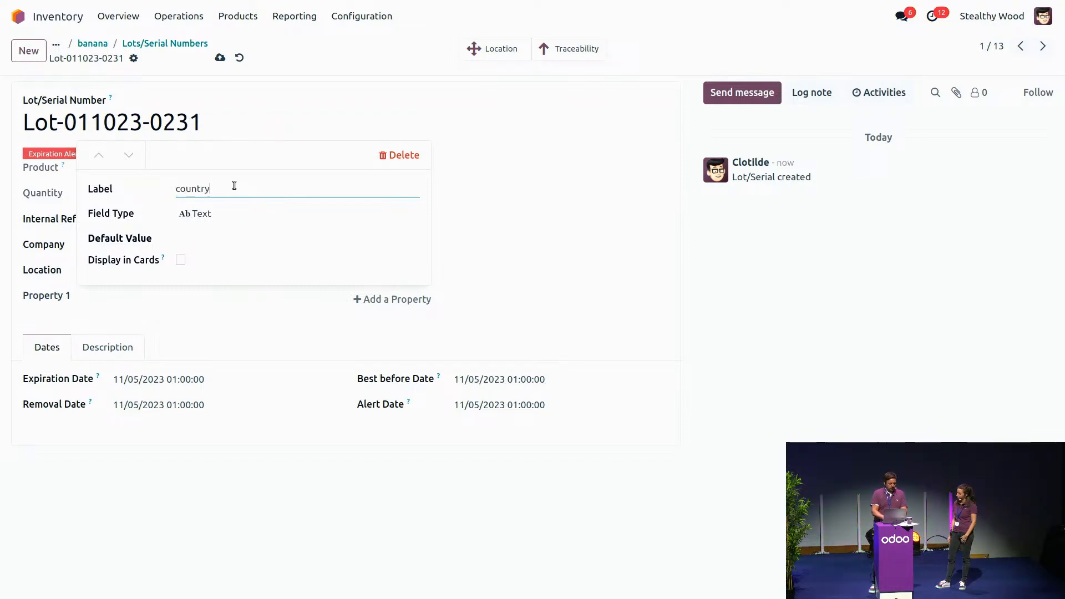
left_click(231, 216)
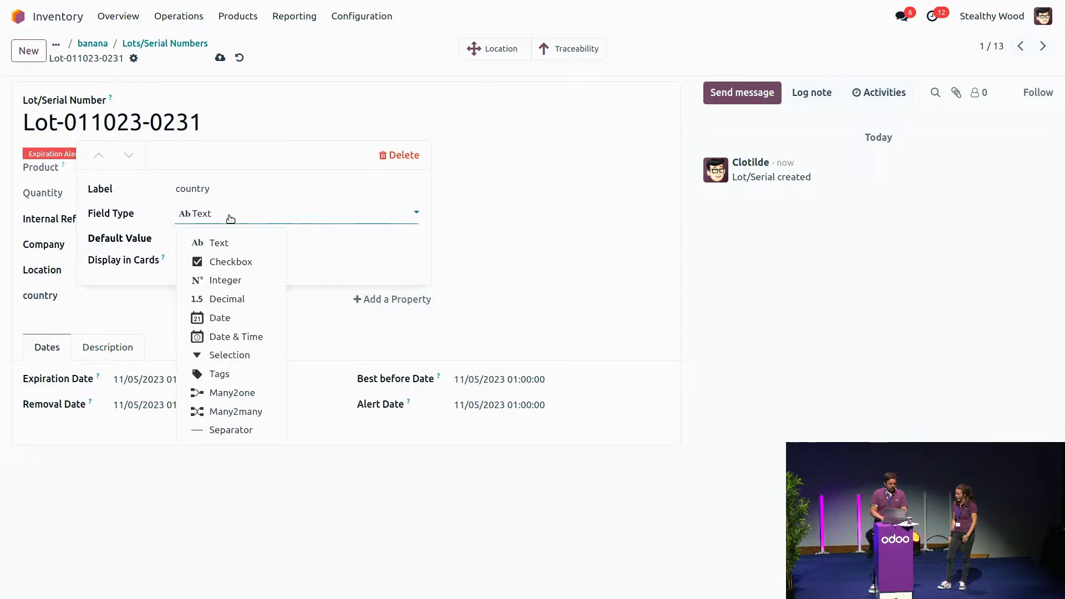
left_click(233, 392)
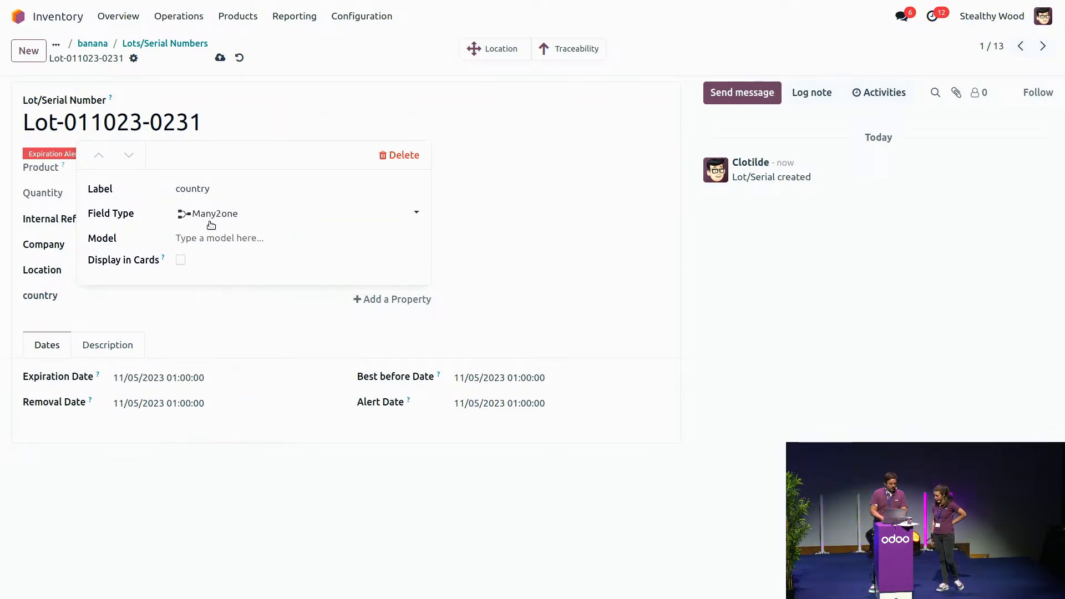
left_click(207, 241)
type("coun")
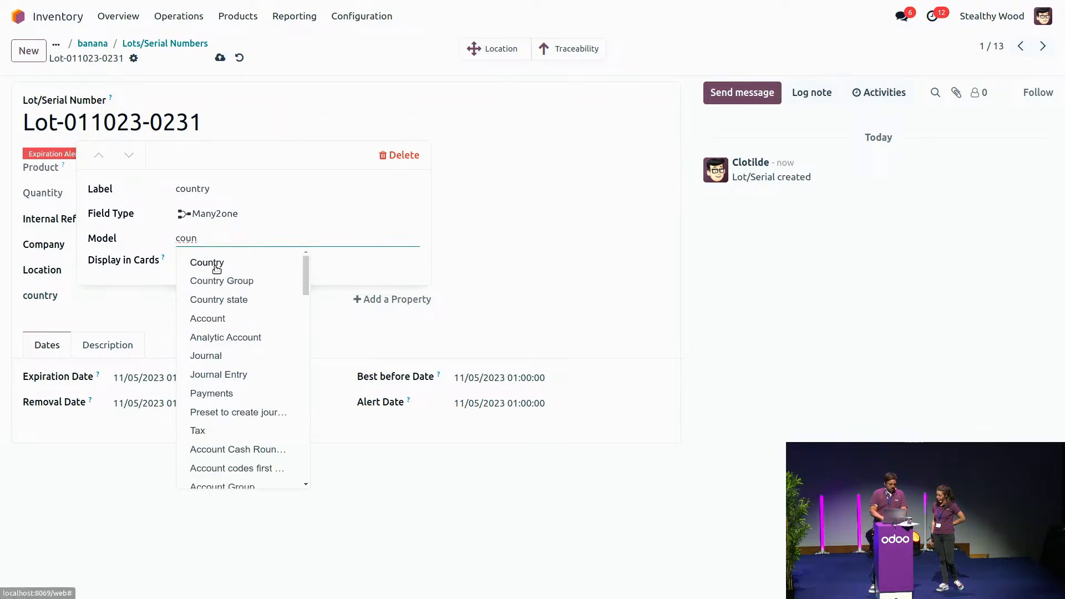
left_click(215, 265)
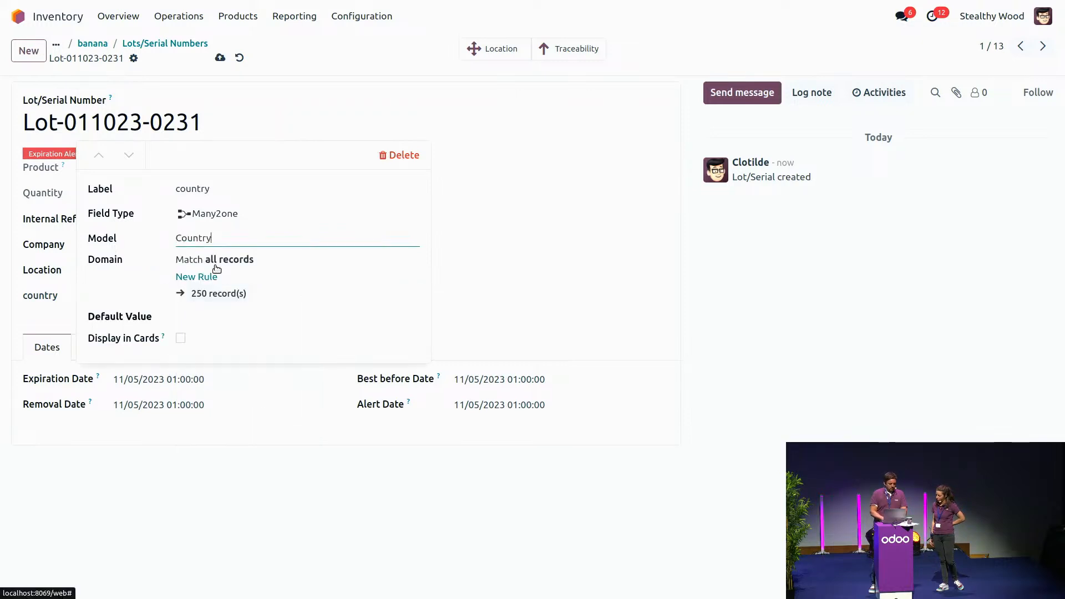
Step: Show the country property in cards and set its default value to Ecuador
left_click(181, 338)
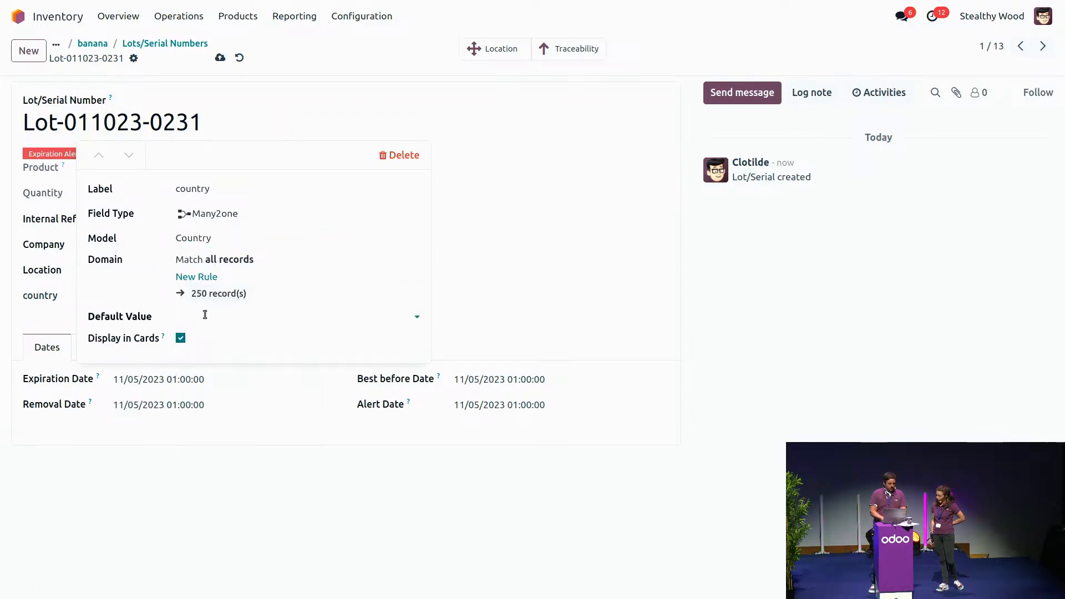
left_click(203, 319)
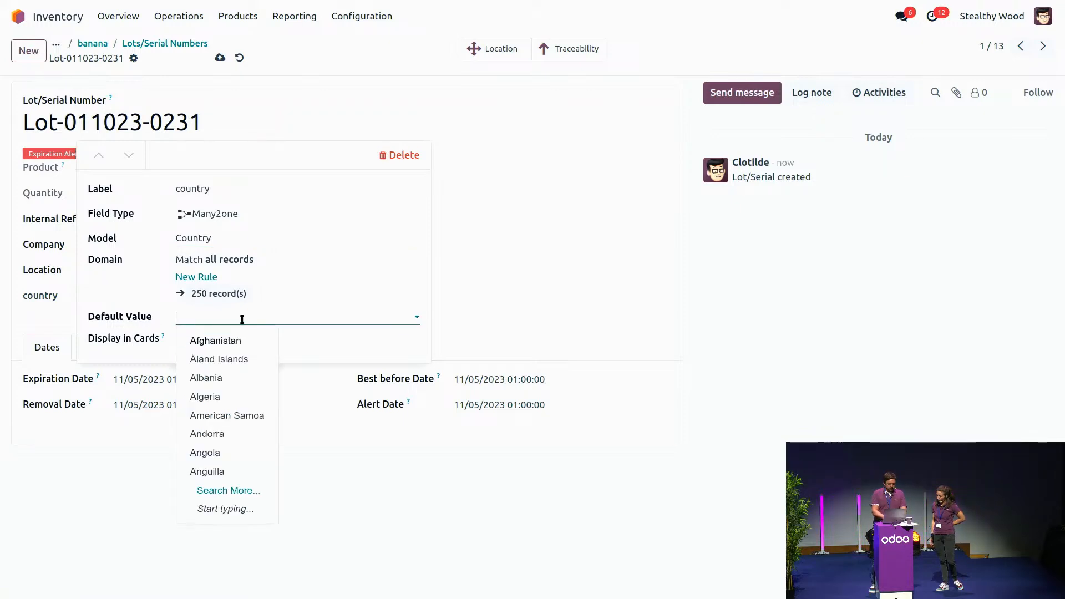
type("ecau")
key("BackSpace")
key("BackSpace")
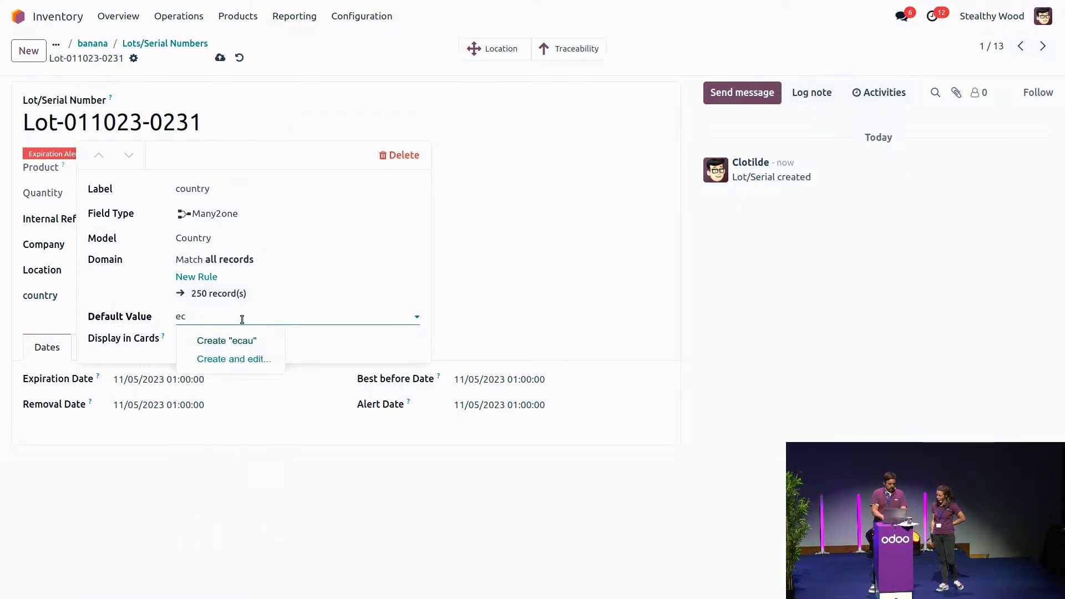
type("u")
left_click(238, 342)
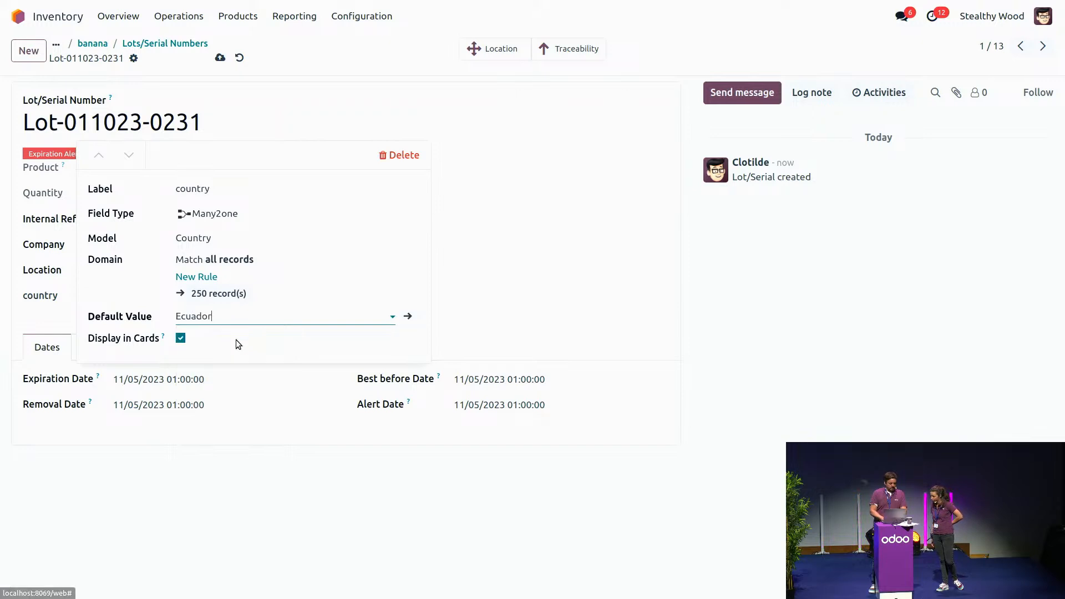
left_click(522, 250)
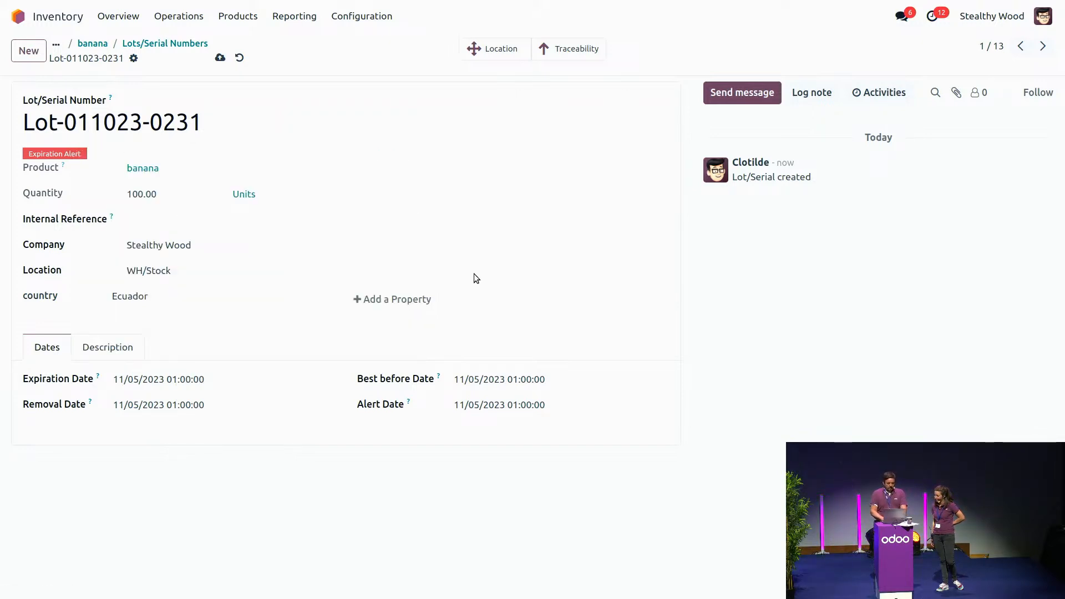
Step: Add a second lot property labelled "caliber" with field type Selection
left_click(417, 302)
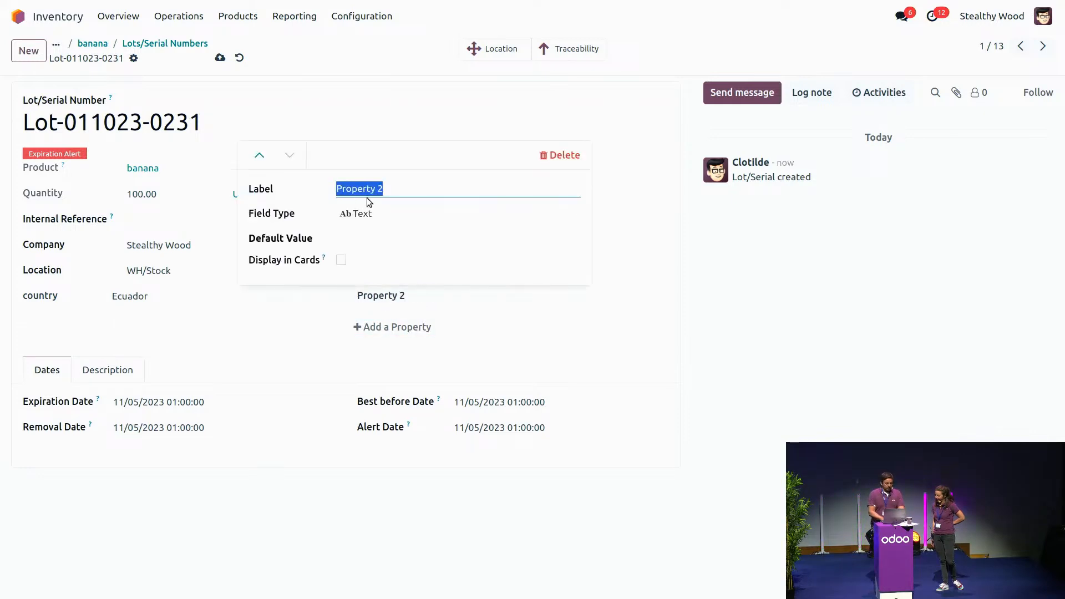
type("caliber")
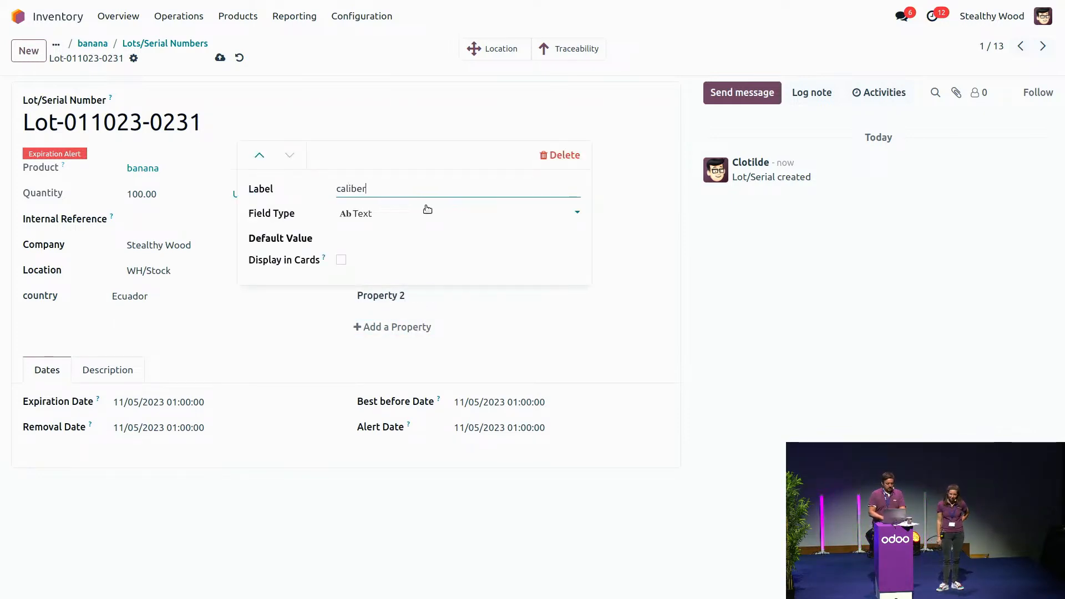
left_click(426, 215)
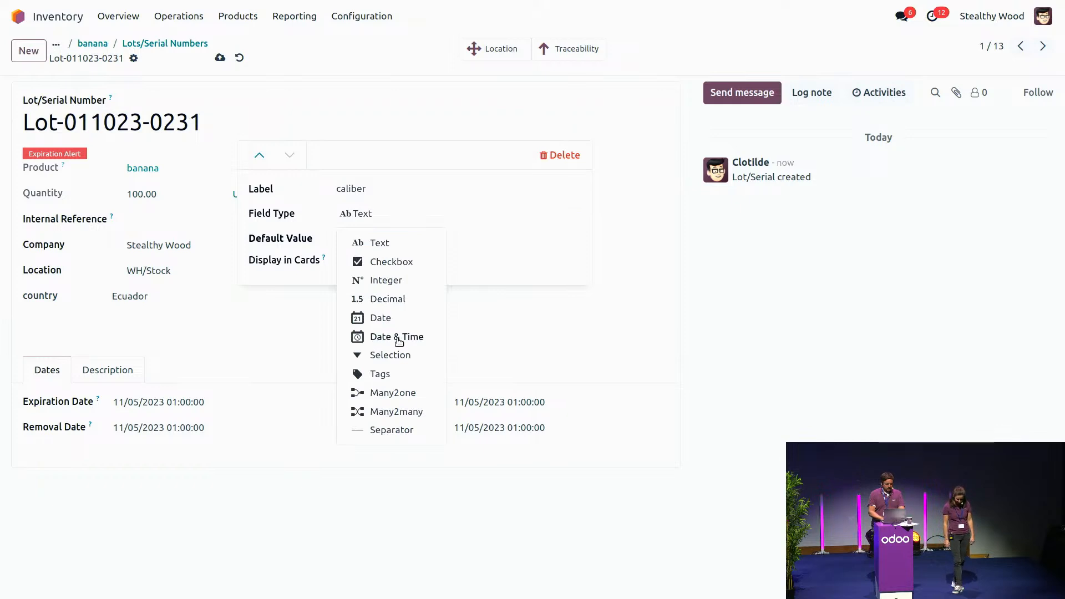
left_click(388, 356)
Step: Define the caliber property's selection values as L, M and S
left_click(372, 240)
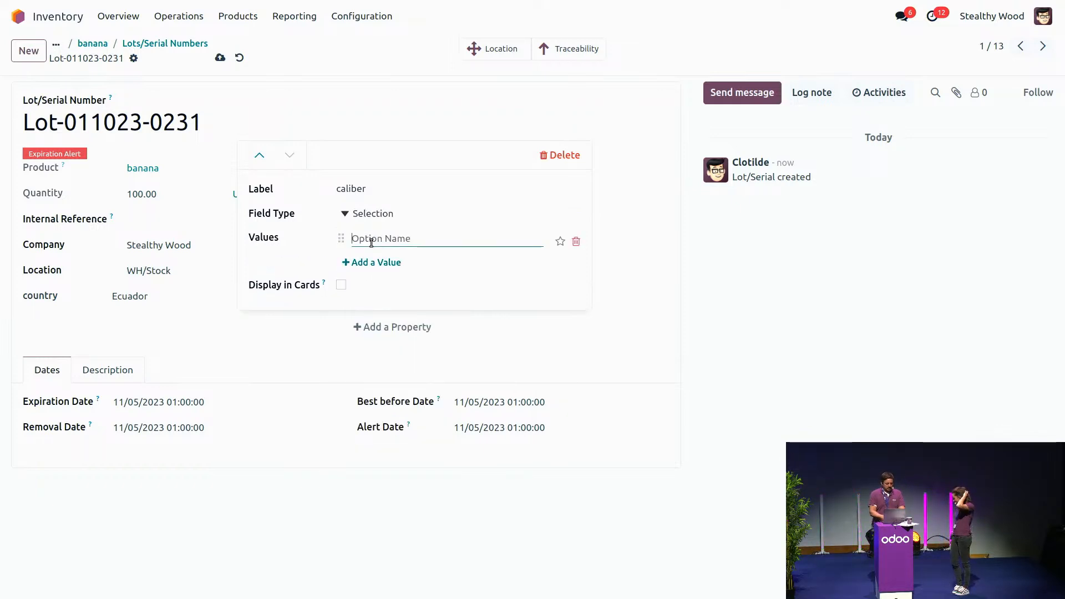
type("l")
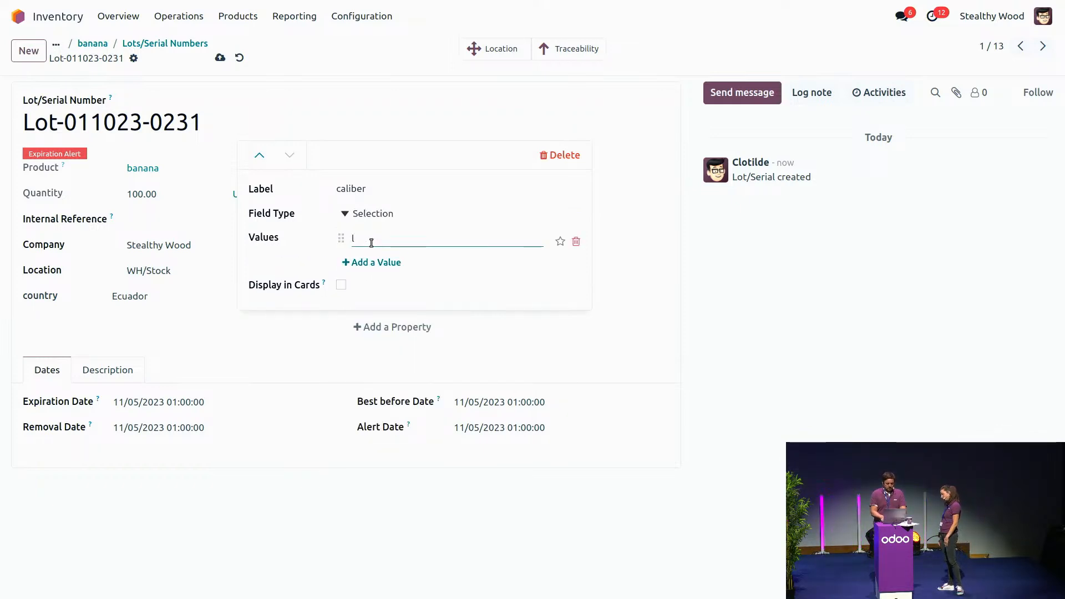
key("BackSpace")
type("L")
key("Return")
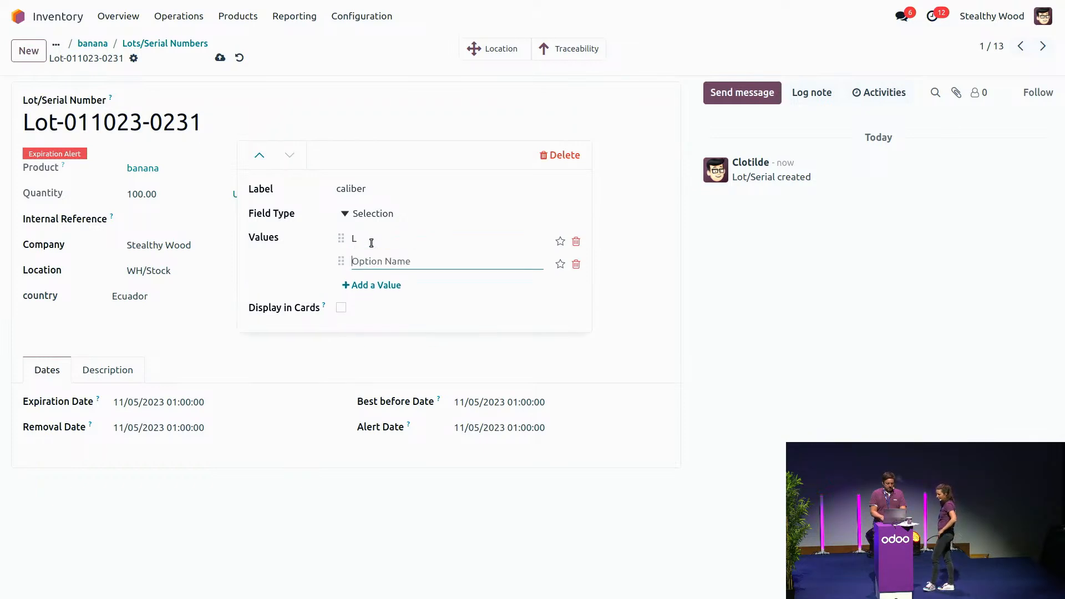
type("M")
key("Return")
type("S")
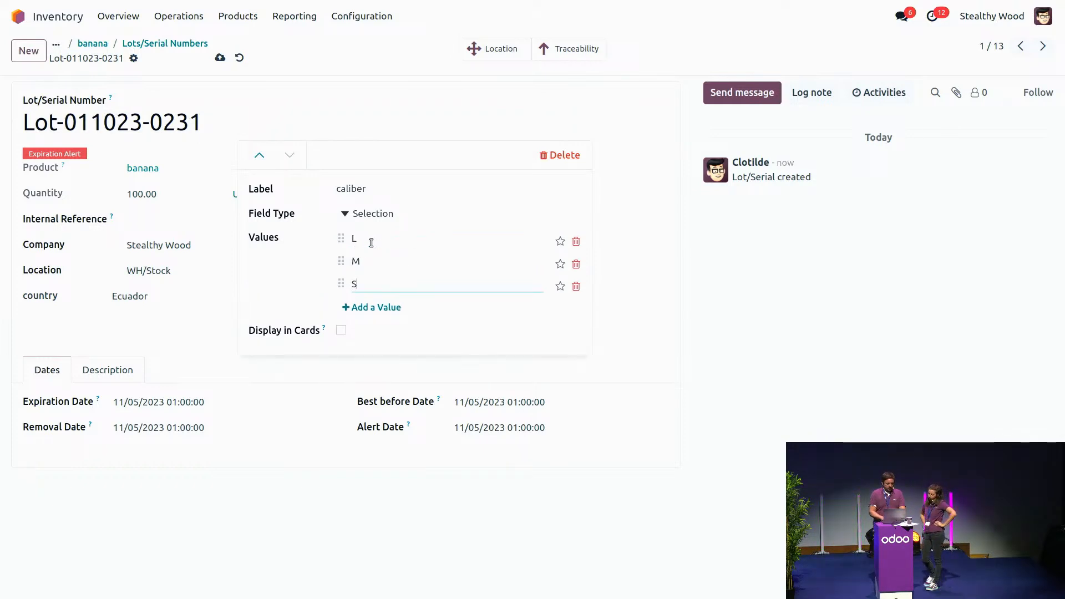
left_click(340, 331)
left_click(340, 331)
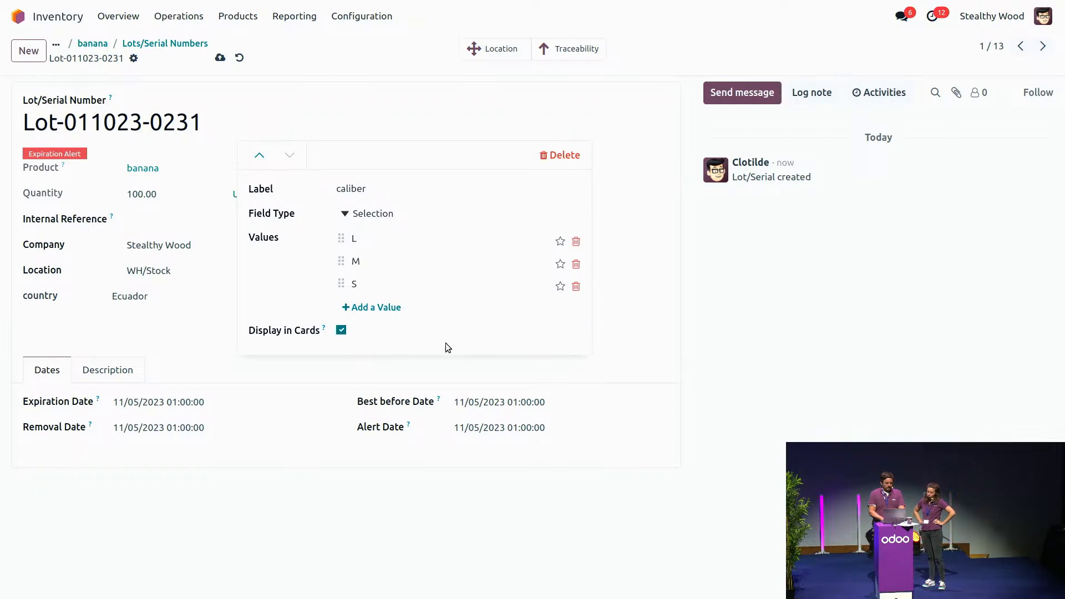
left_click(626, 327)
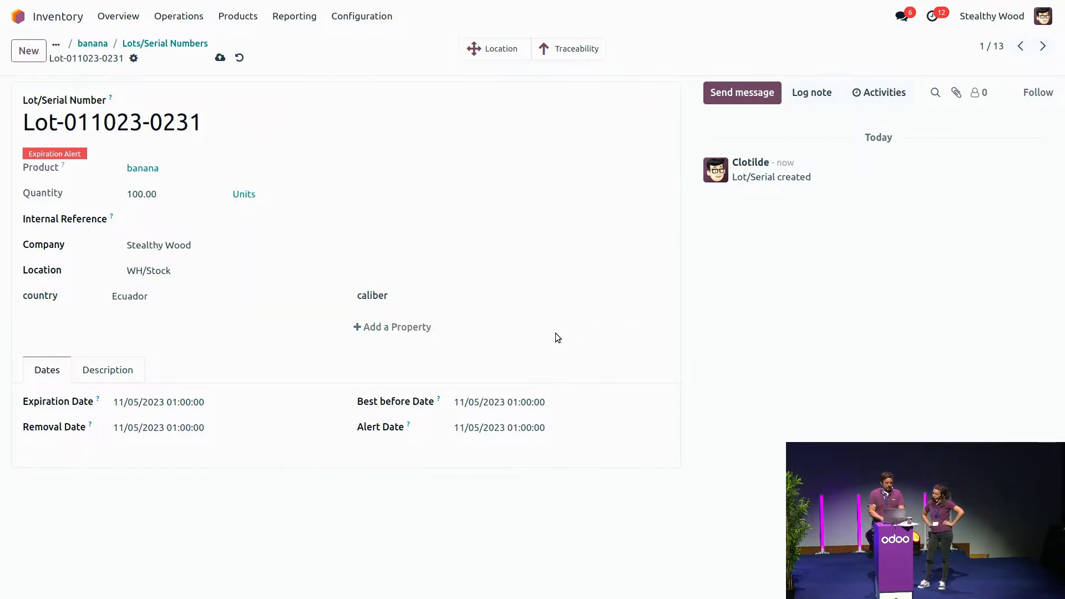
left_click(452, 294)
left_click(467, 348)
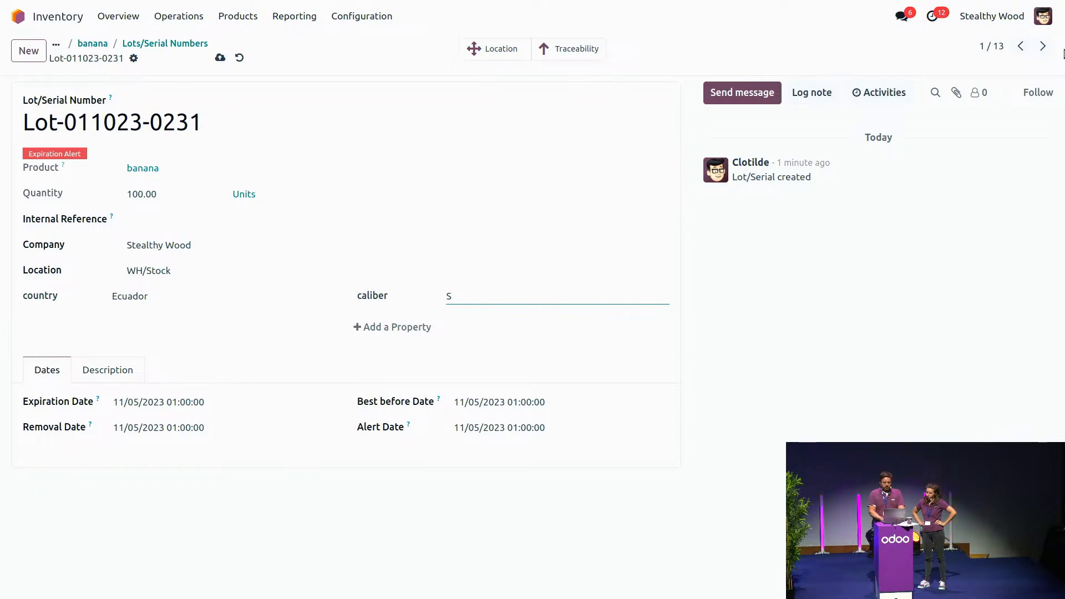
left_click(1045, 49)
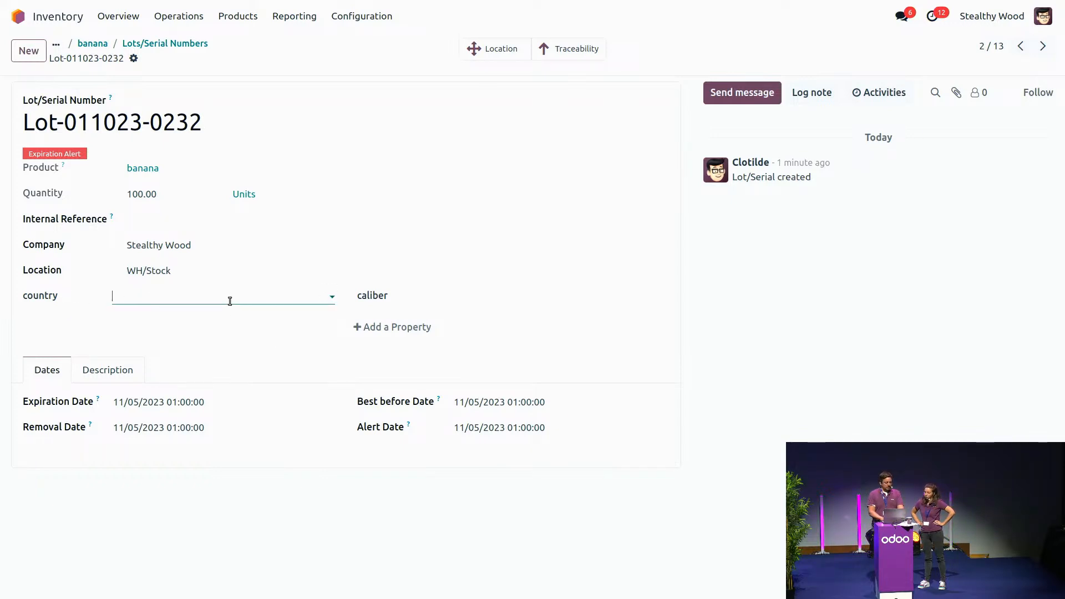
left_click(230, 299)
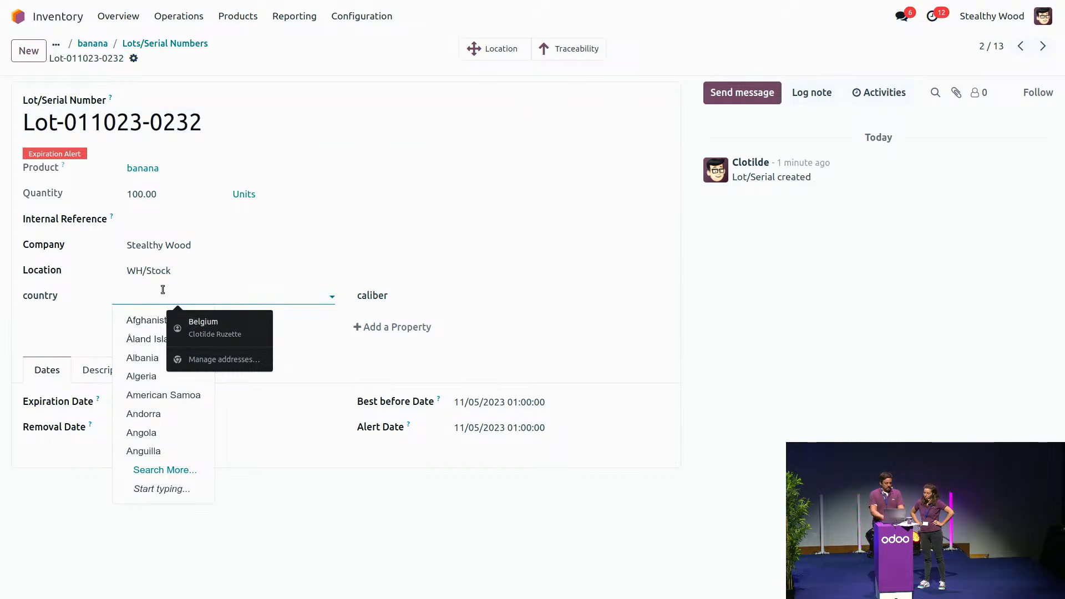
type("bra")
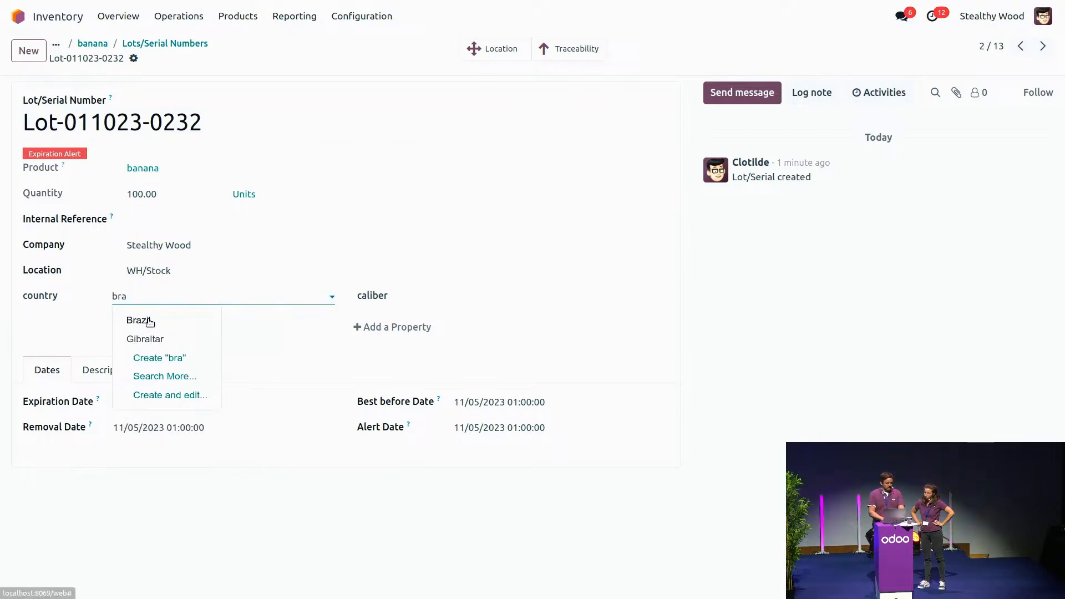
left_click(149, 319)
left_click(463, 297)
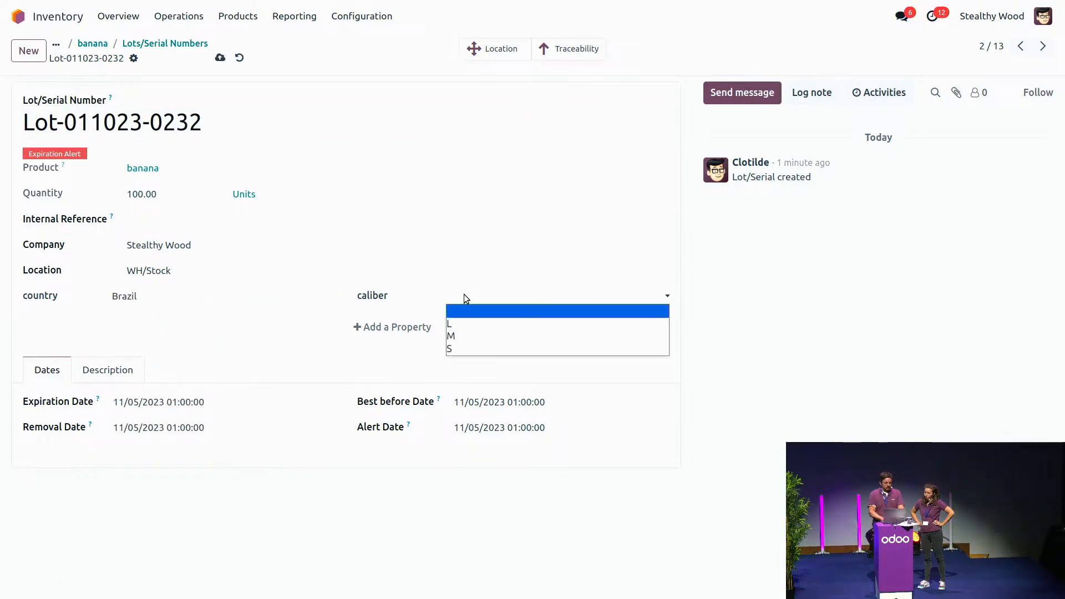
left_click(472, 326)
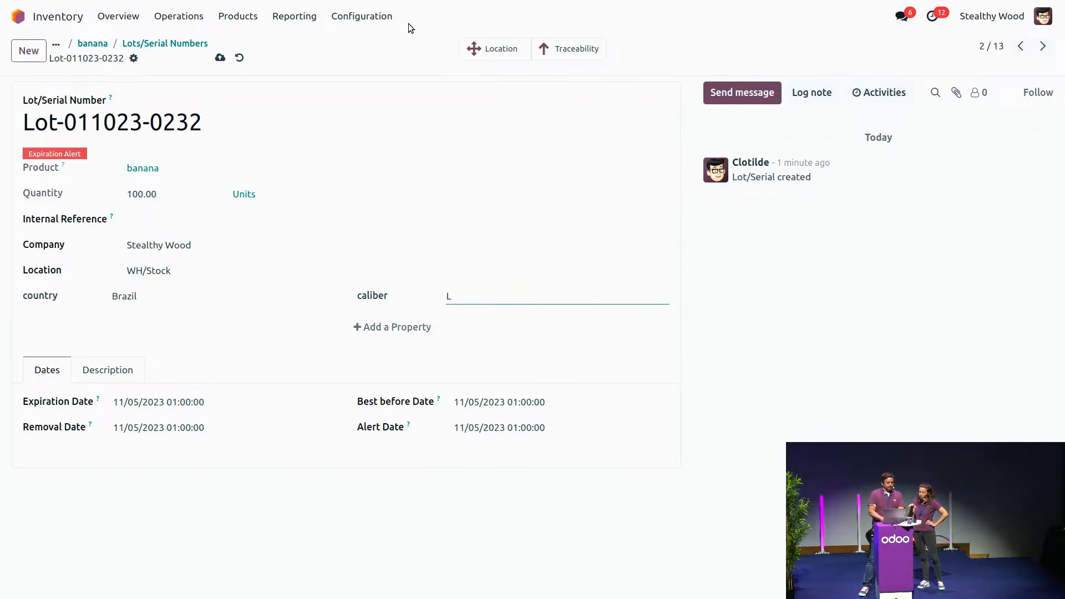
left_click(220, 58)
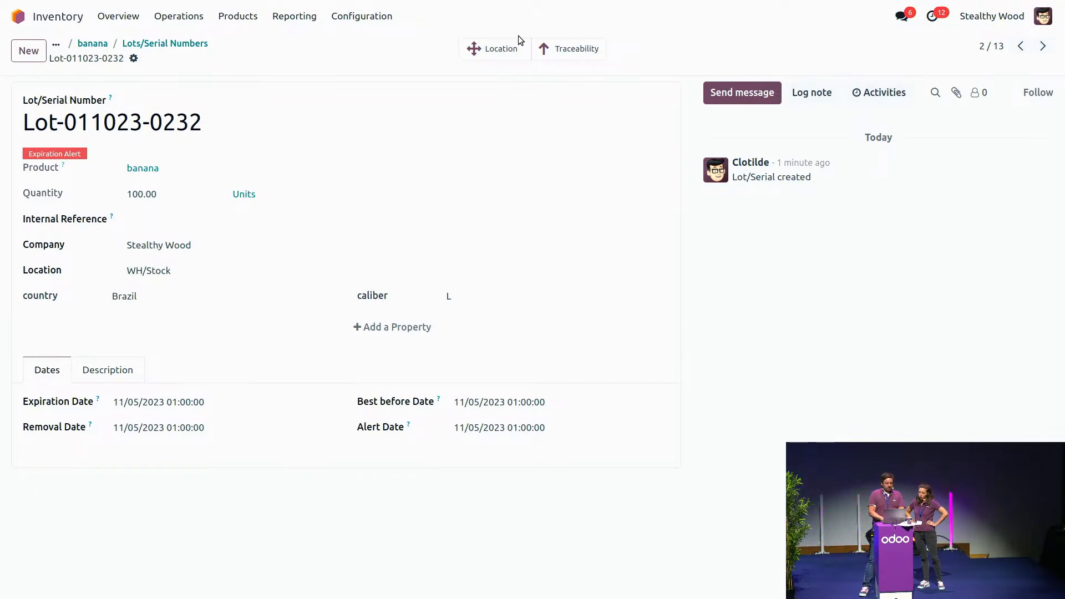
Step: List the banana lots without the location grouping, filtered on the country property Brazil
left_click(181, 44)
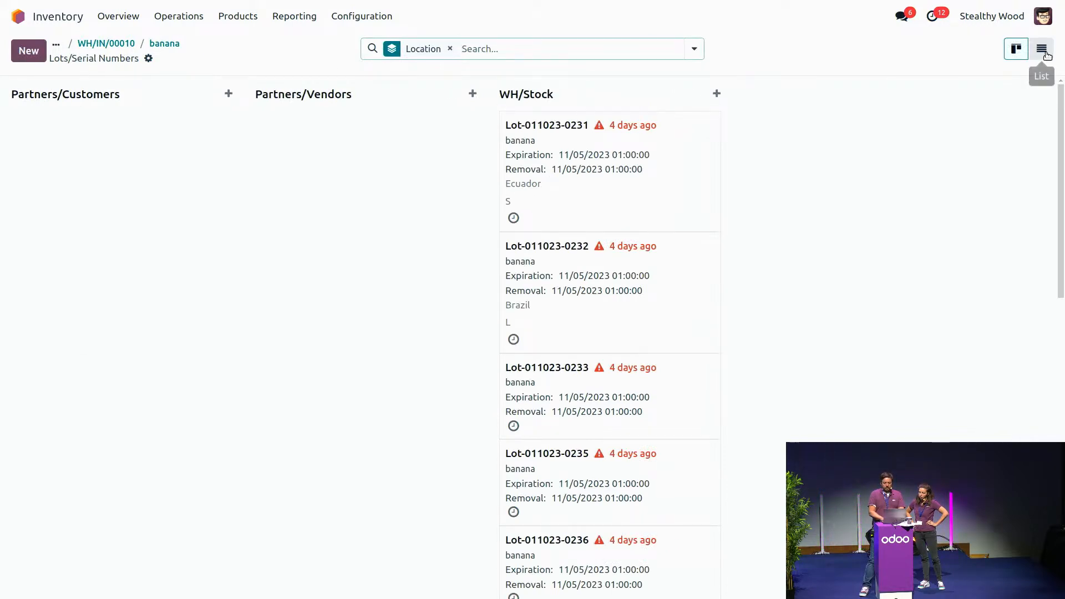
left_click(1047, 55)
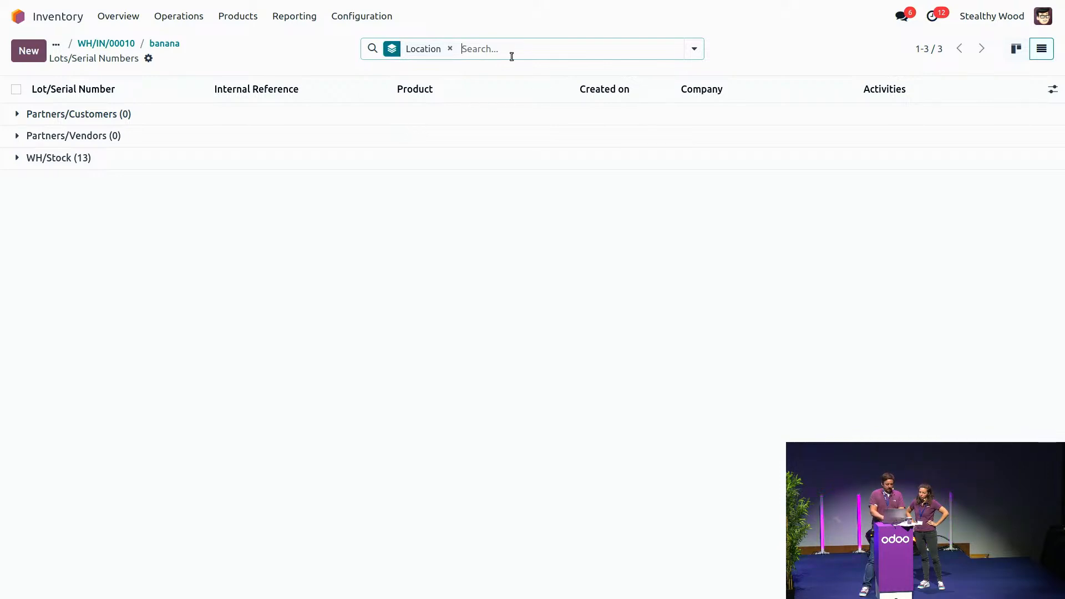
type("bra")
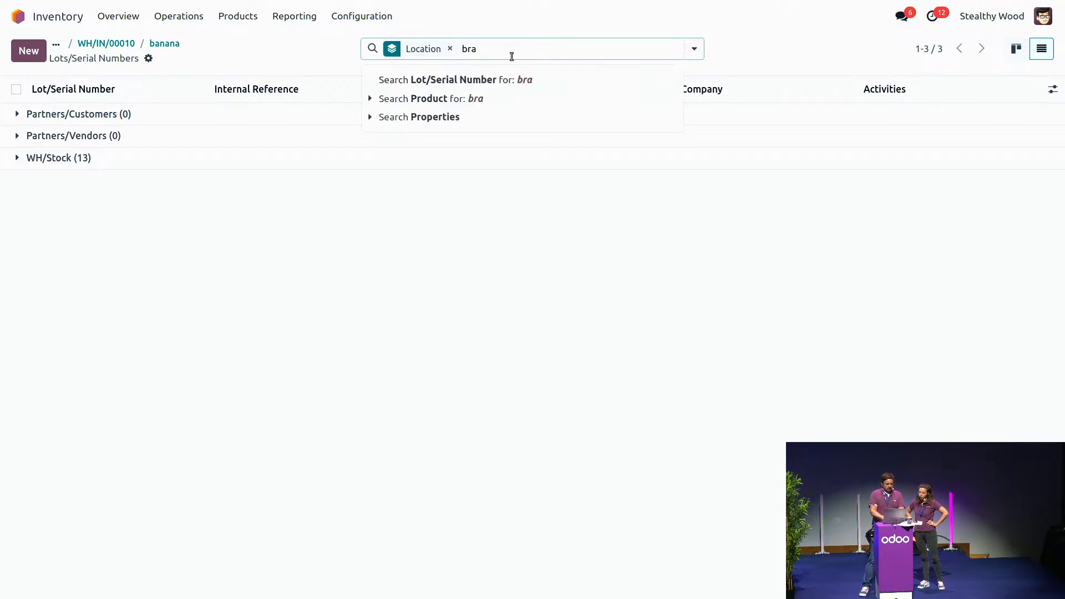
left_click(371, 118)
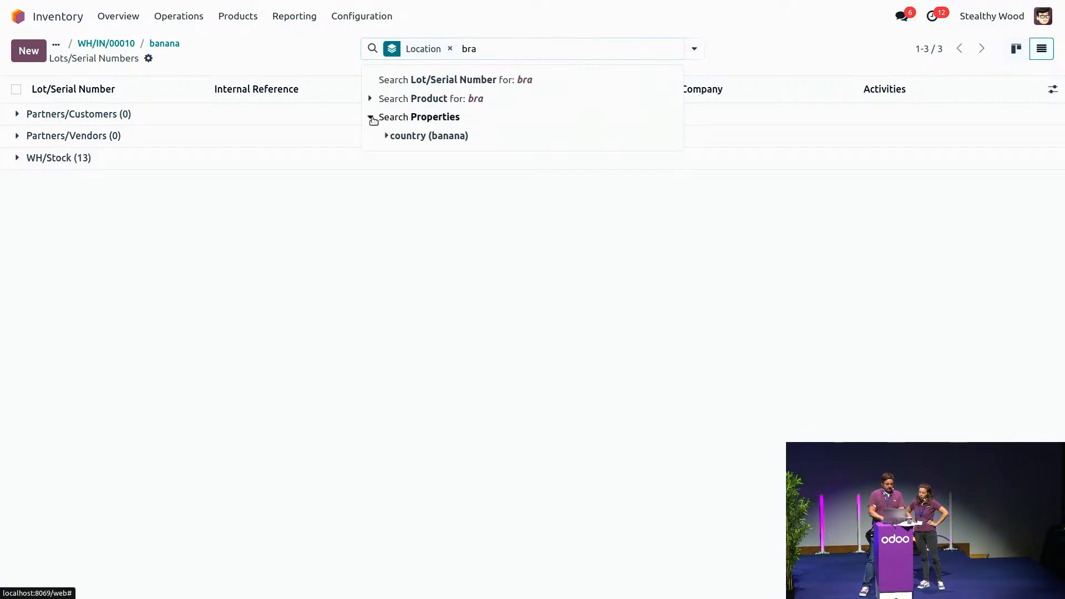
left_click(386, 135)
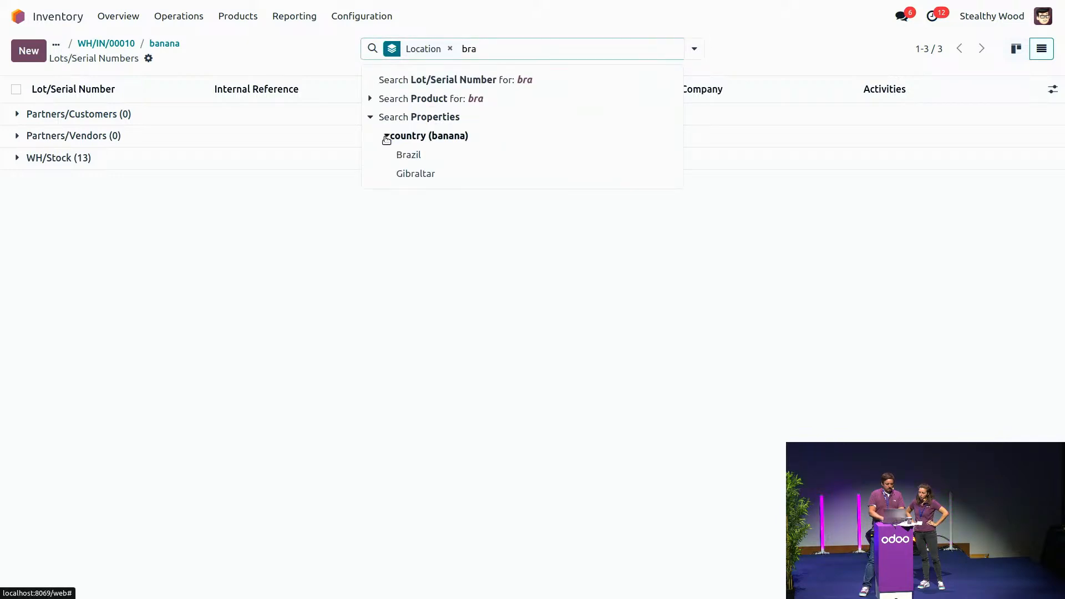
left_click(435, 156)
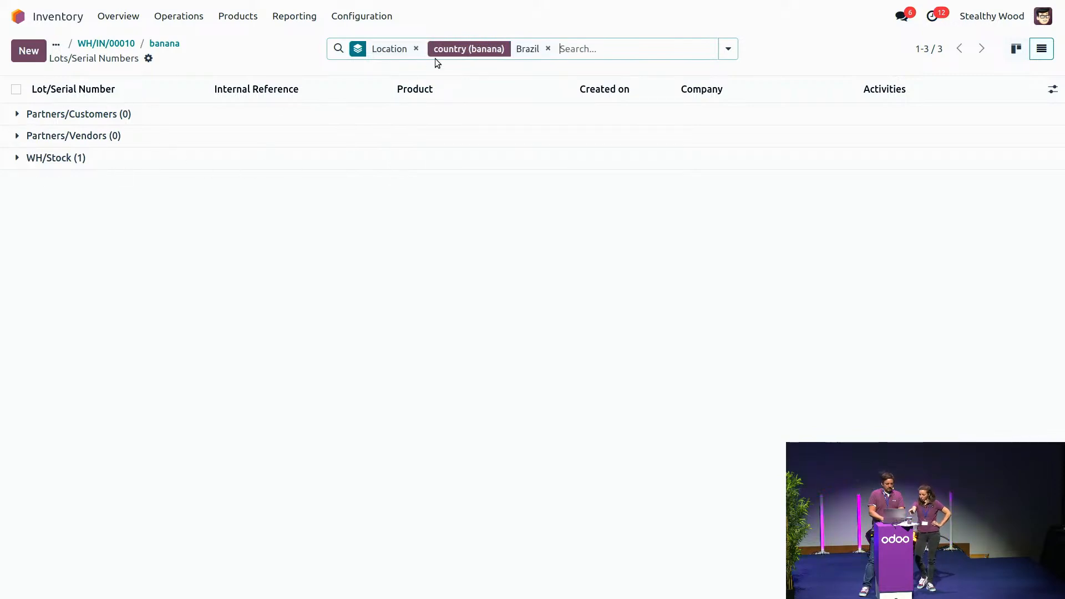
left_click(416, 49)
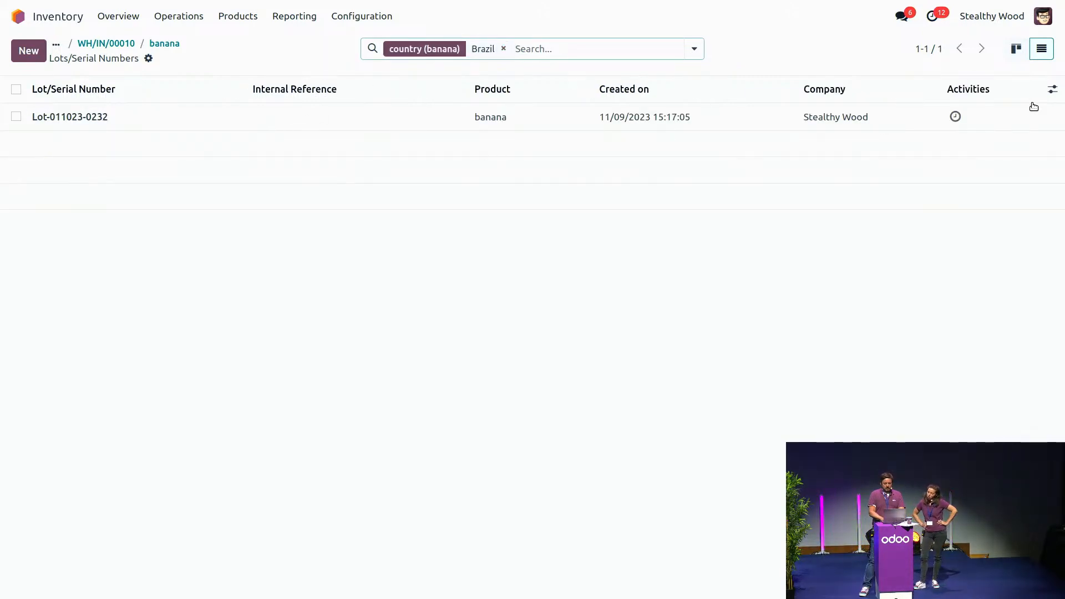
Step: Show the banana properties country and caliber as columns in the lot list
left_click(1052, 90)
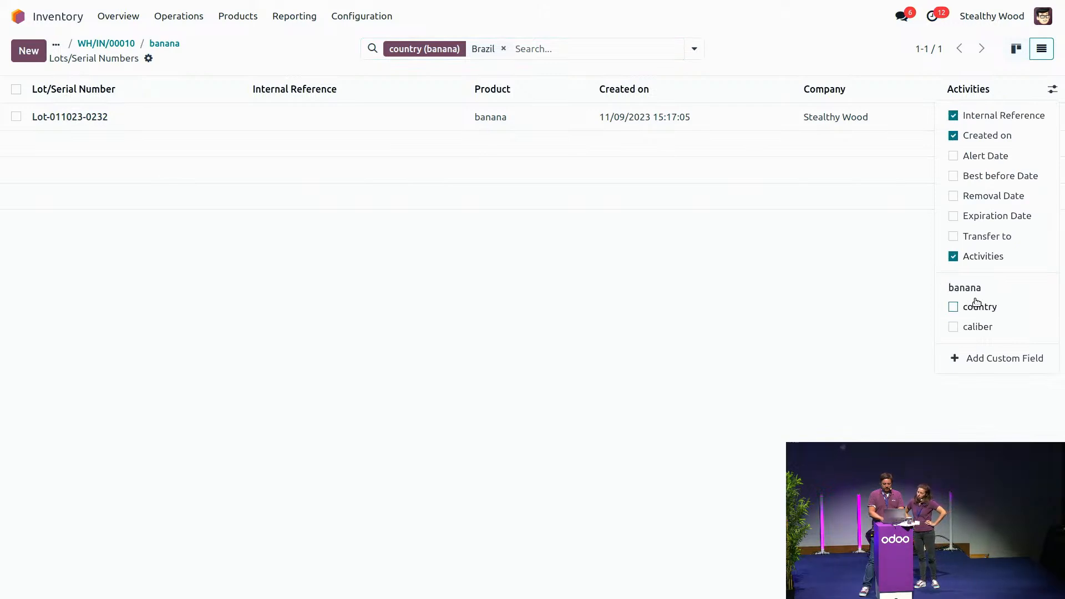
left_click(954, 306)
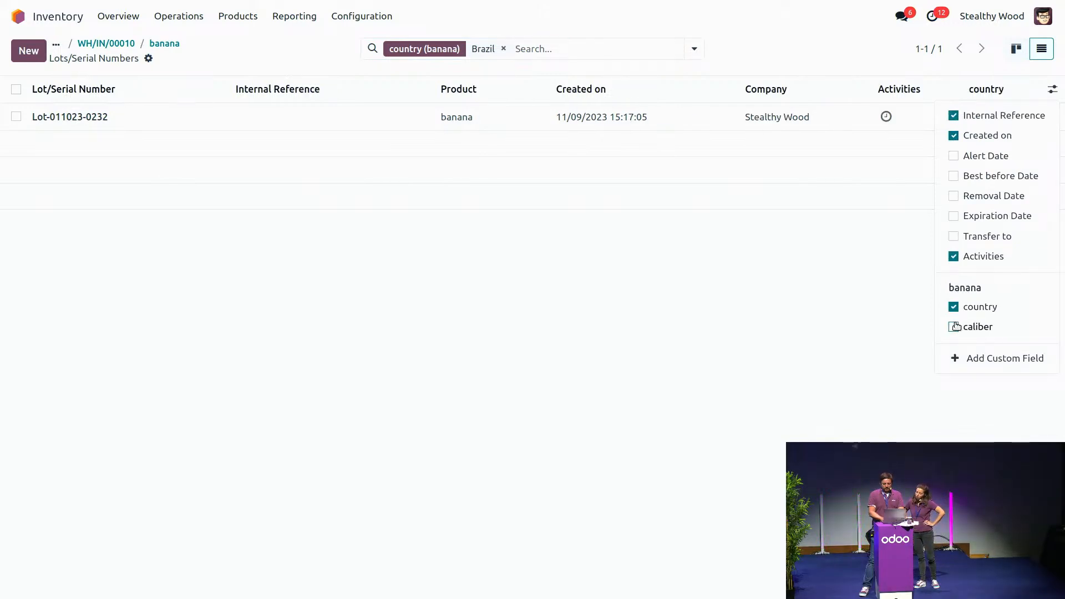
left_click(955, 328)
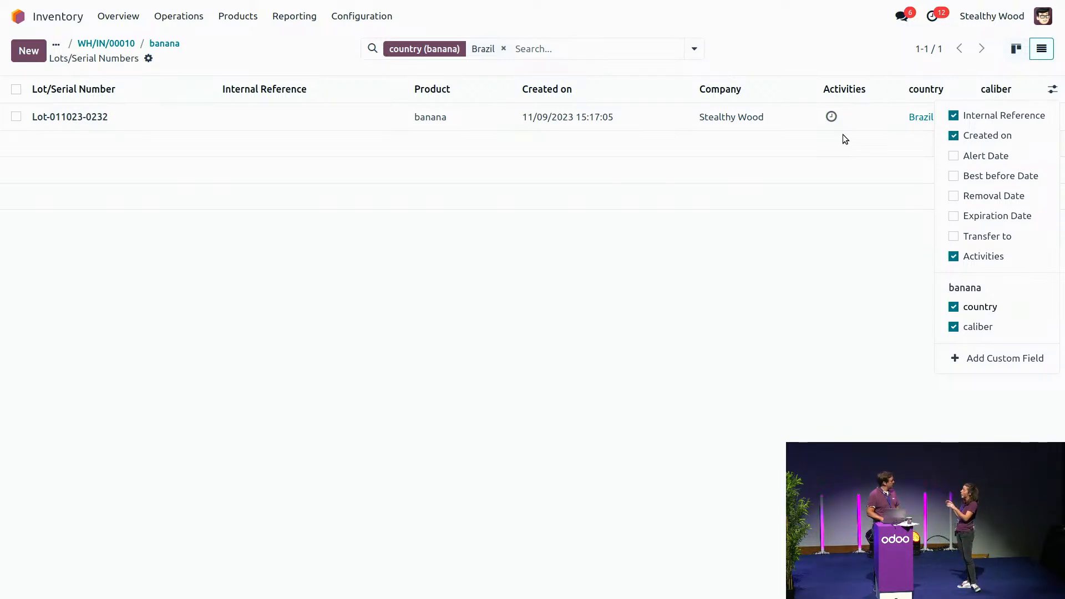
left_click(1017, 48)
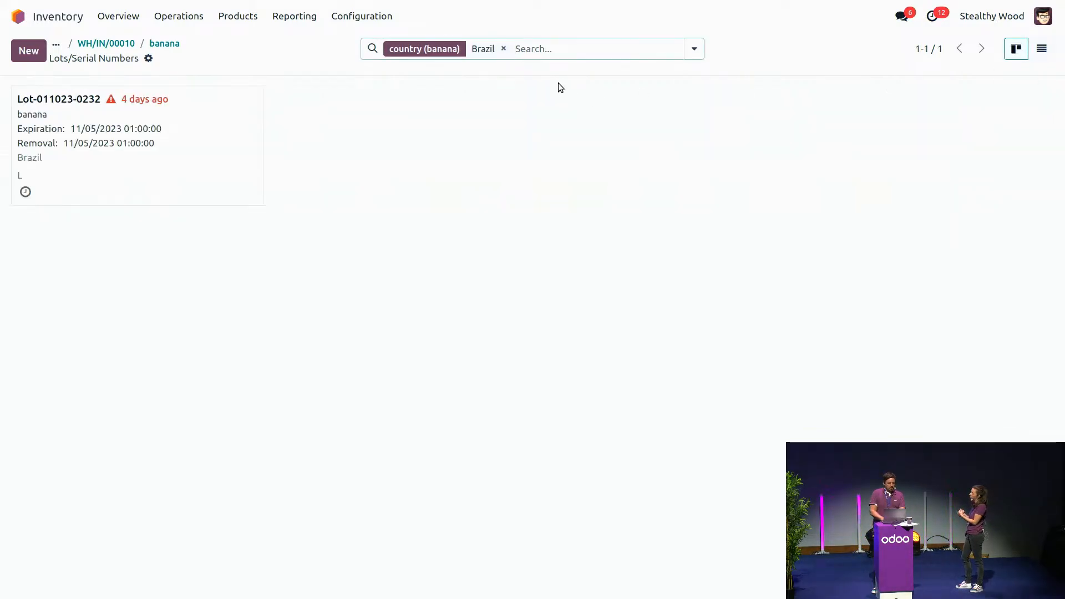
left_click(503, 49)
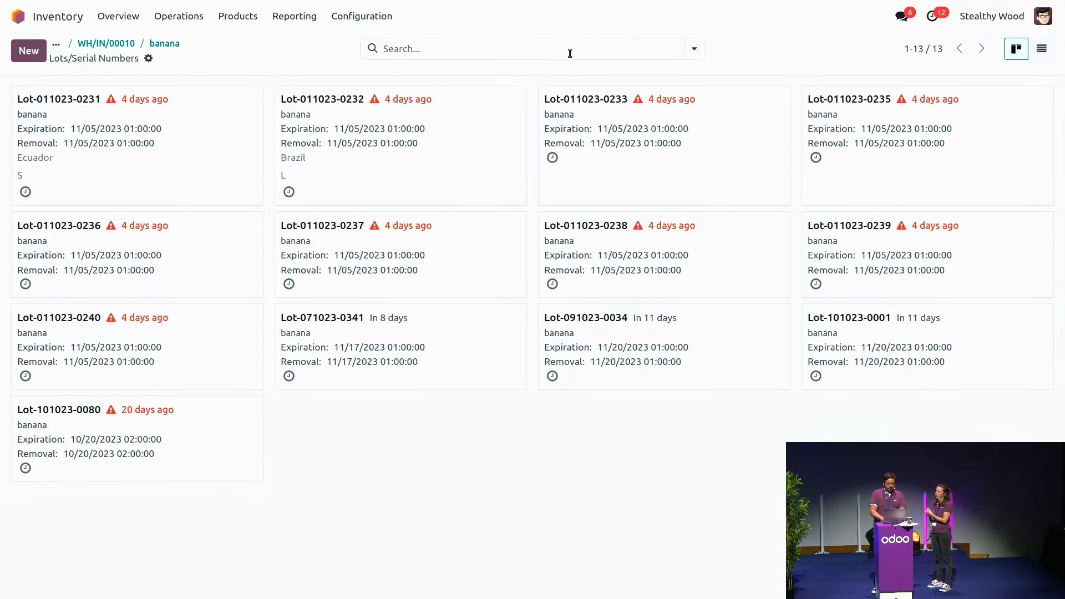
left_click(695, 49)
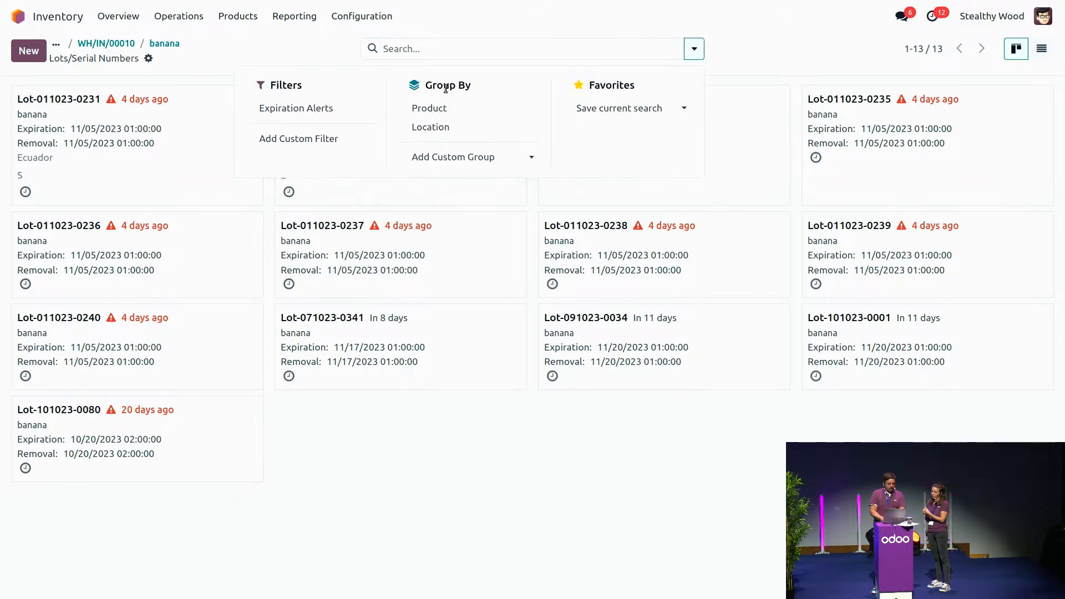
left_click(431, 128)
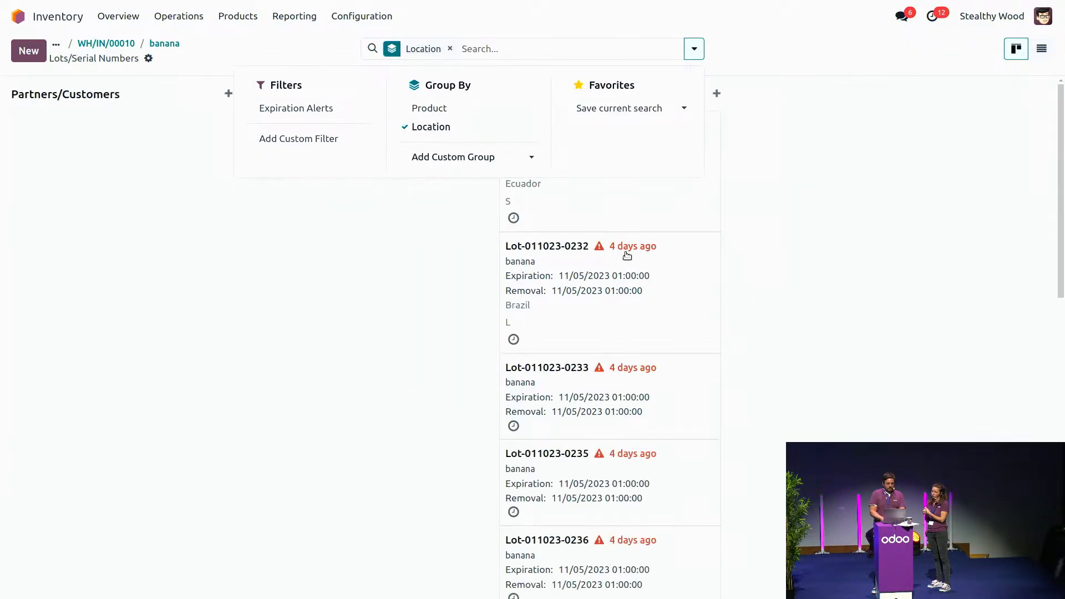
left_click(816, 283)
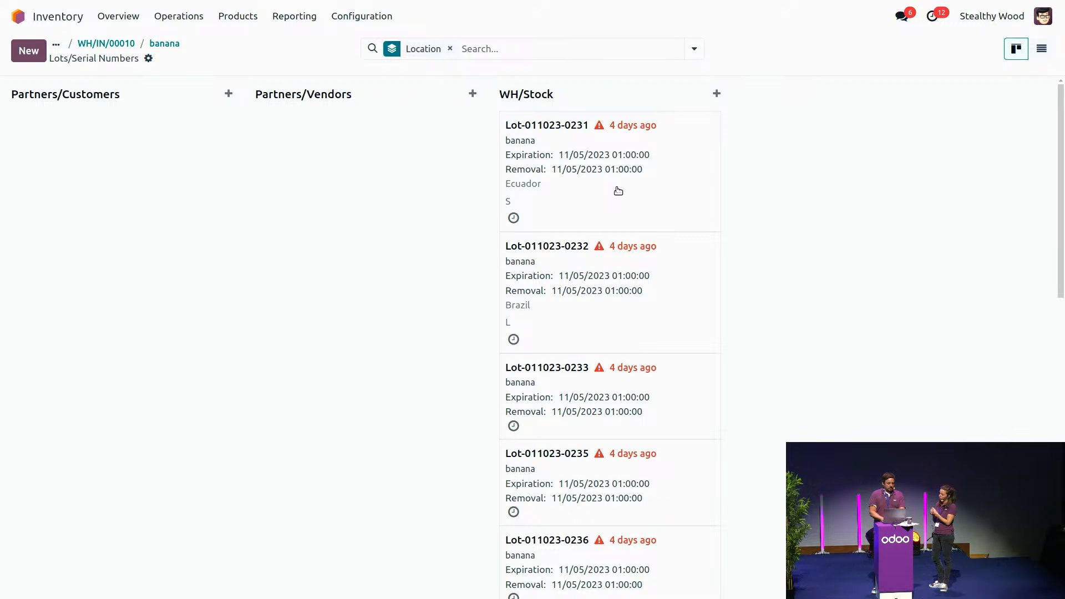
left_click_drag(614, 193, 362, 192)
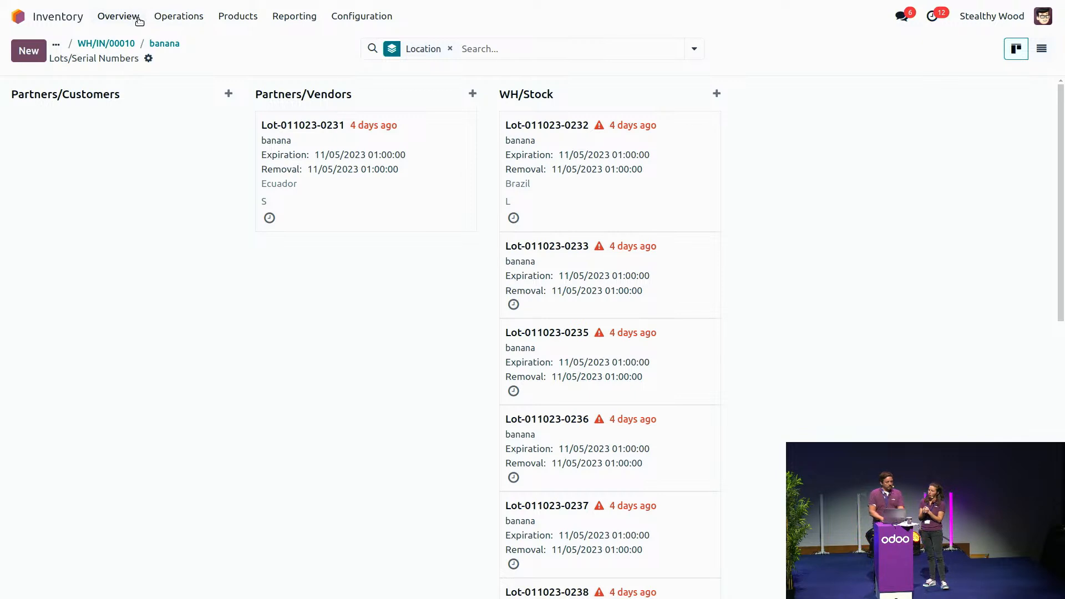
Step: Open the Physical Inventory adjustments and filter the stock lines by product "ban"
left_click(192, 18)
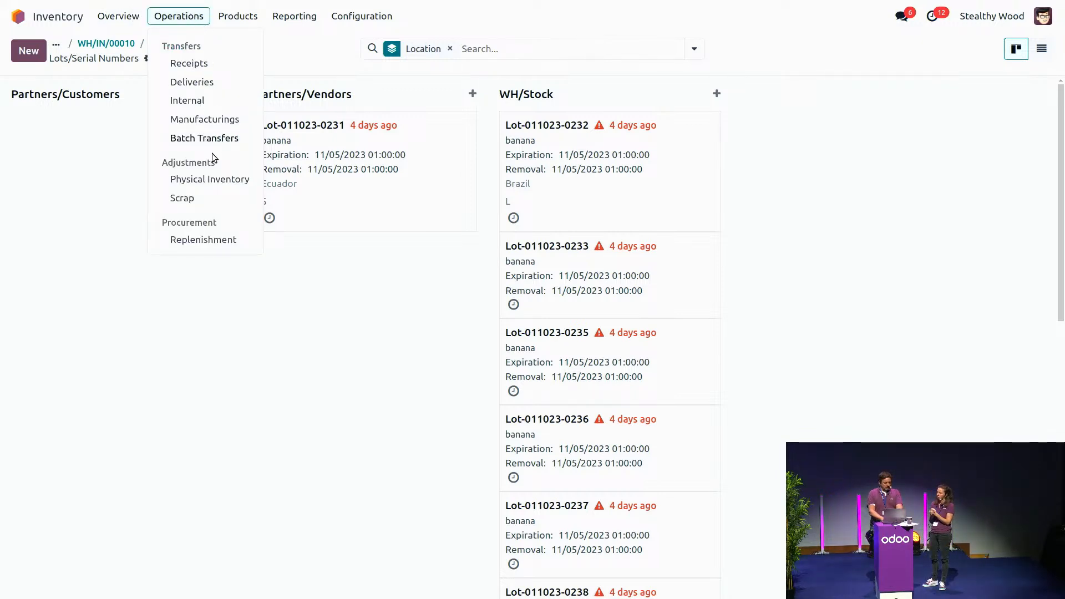
left_click(218, 180)
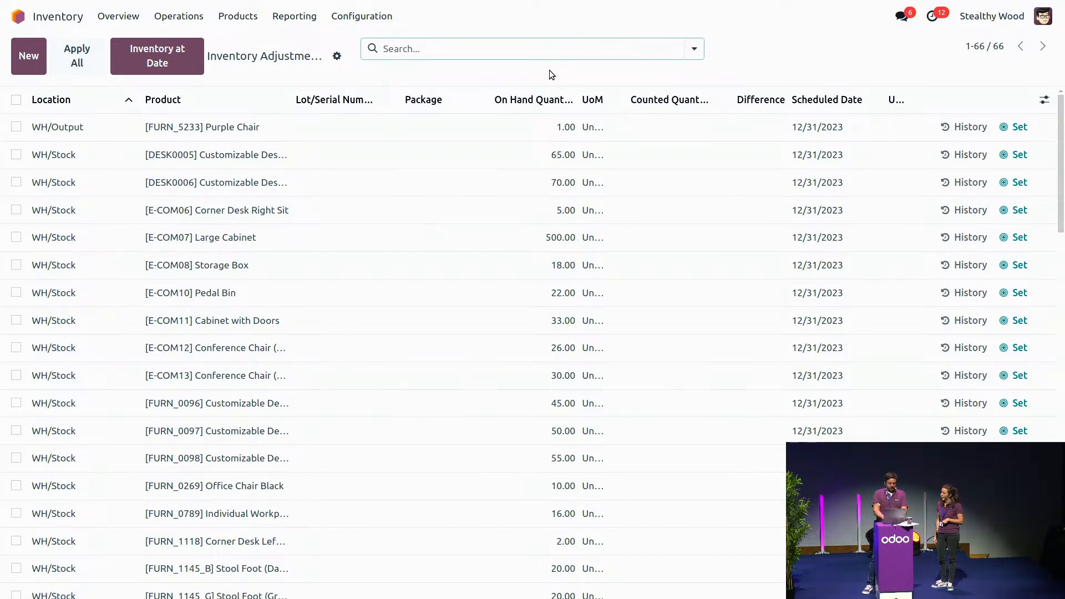
type("ban")
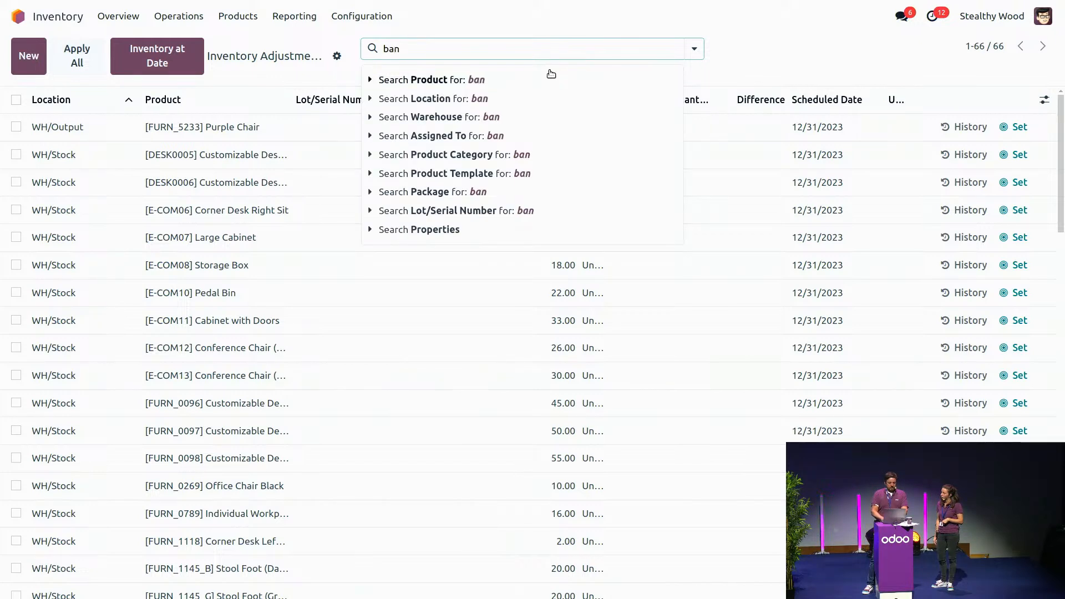
left_click(508, 78)
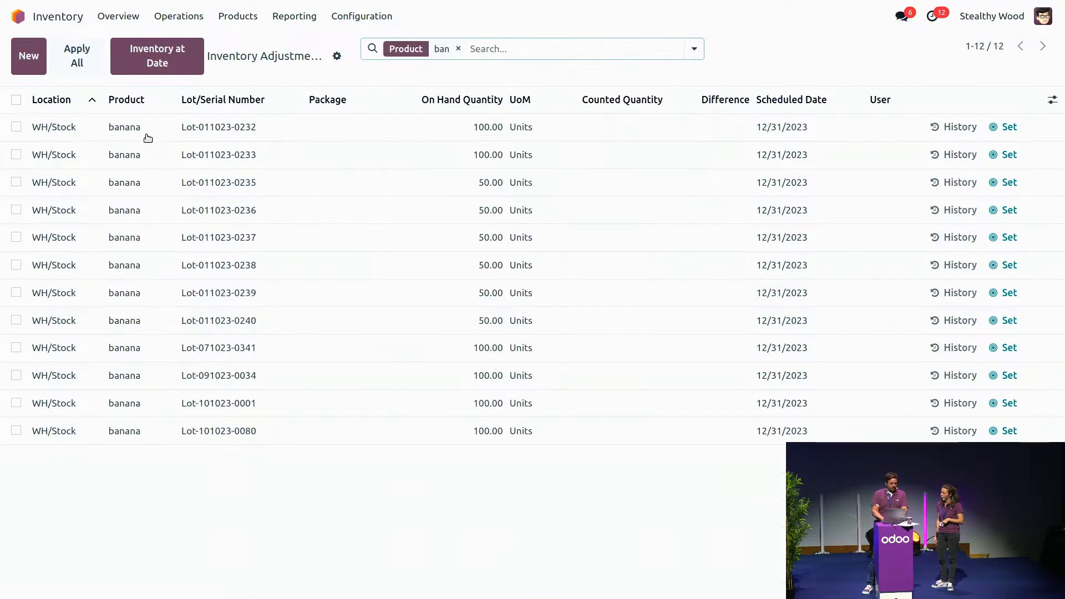
Step: Relocate all the listed banana lots to WH/Stock/S-0208
left_click(16, 100)
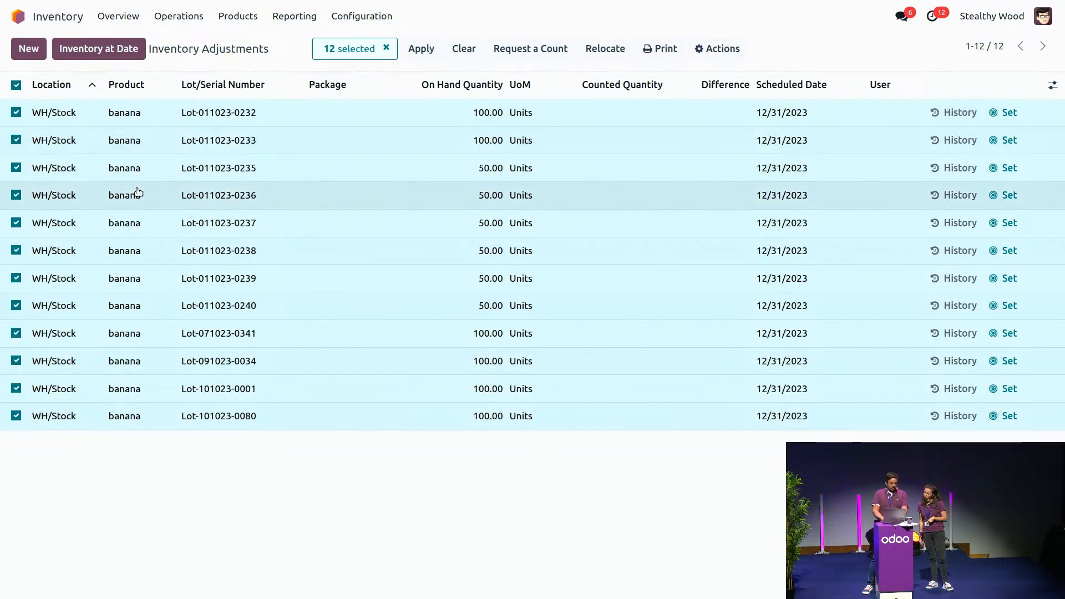
left_click(611, 51)
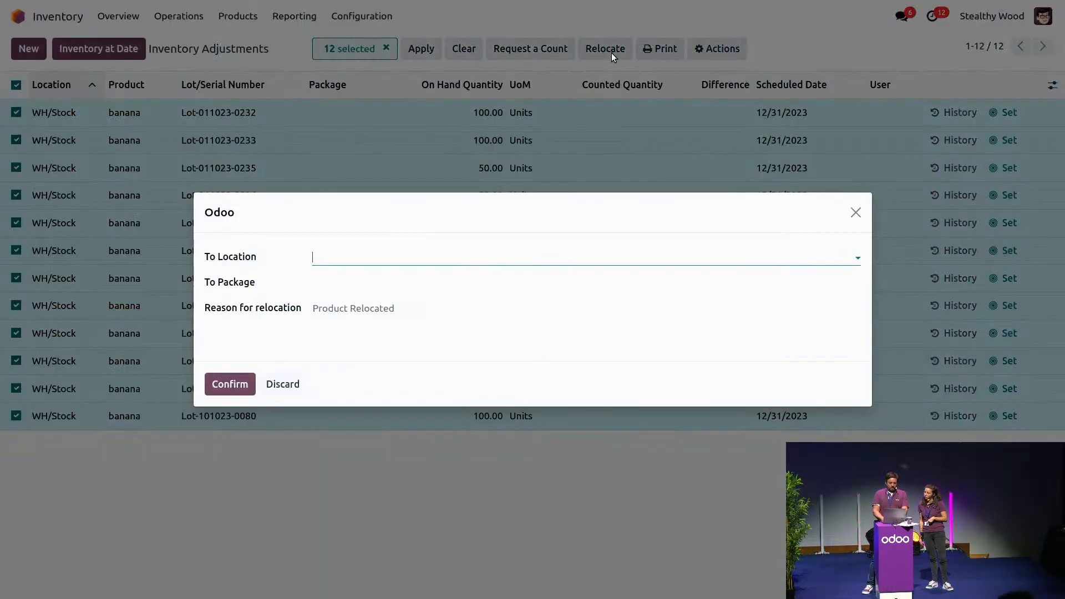
type("sh")
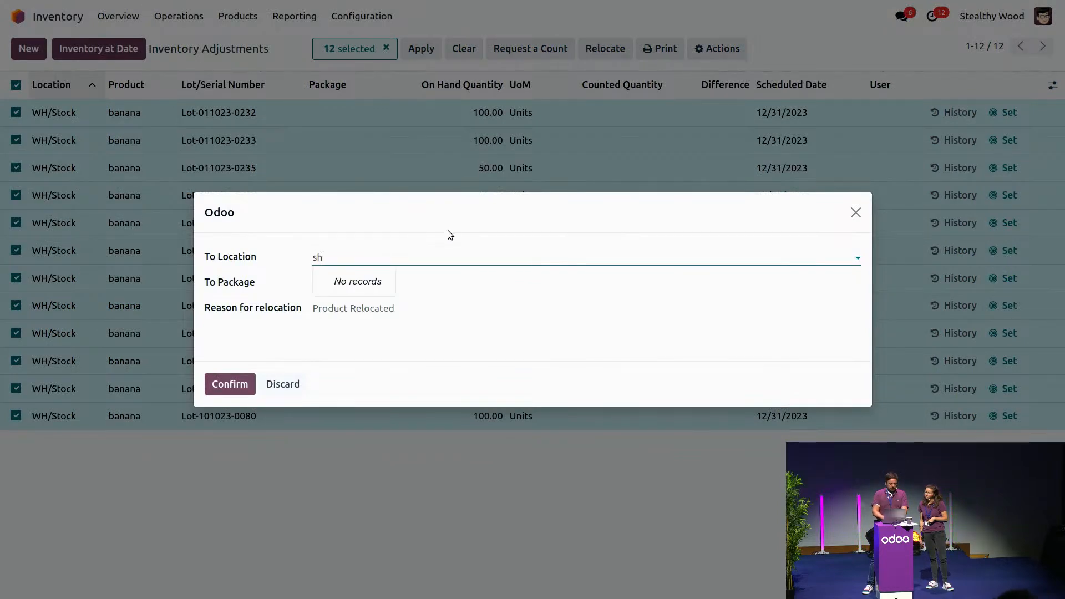
key("BackSpace")
key("BackSpace")
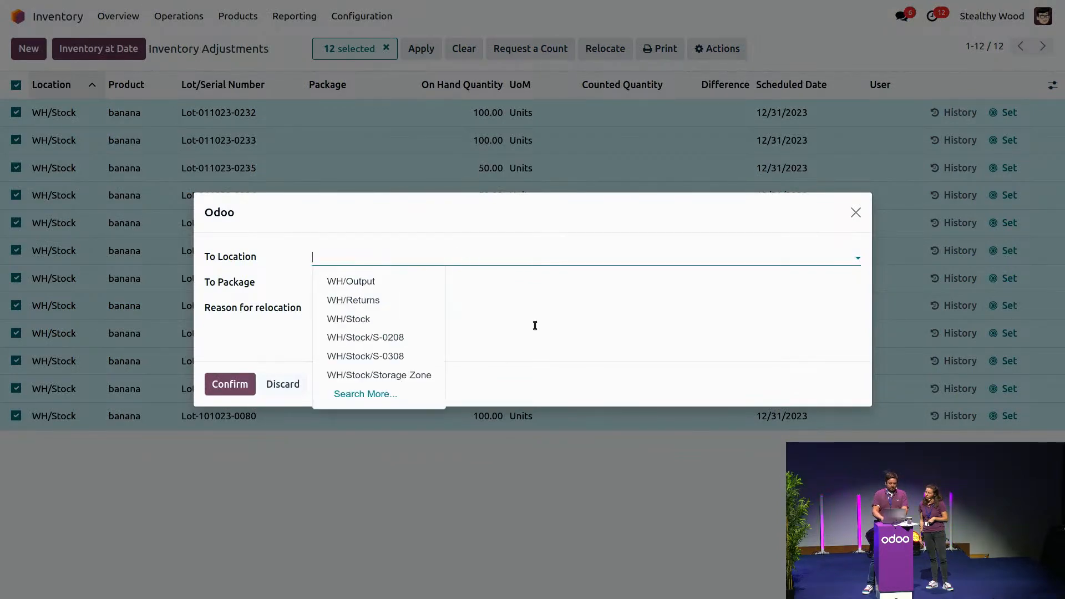
left_click(376, 338)
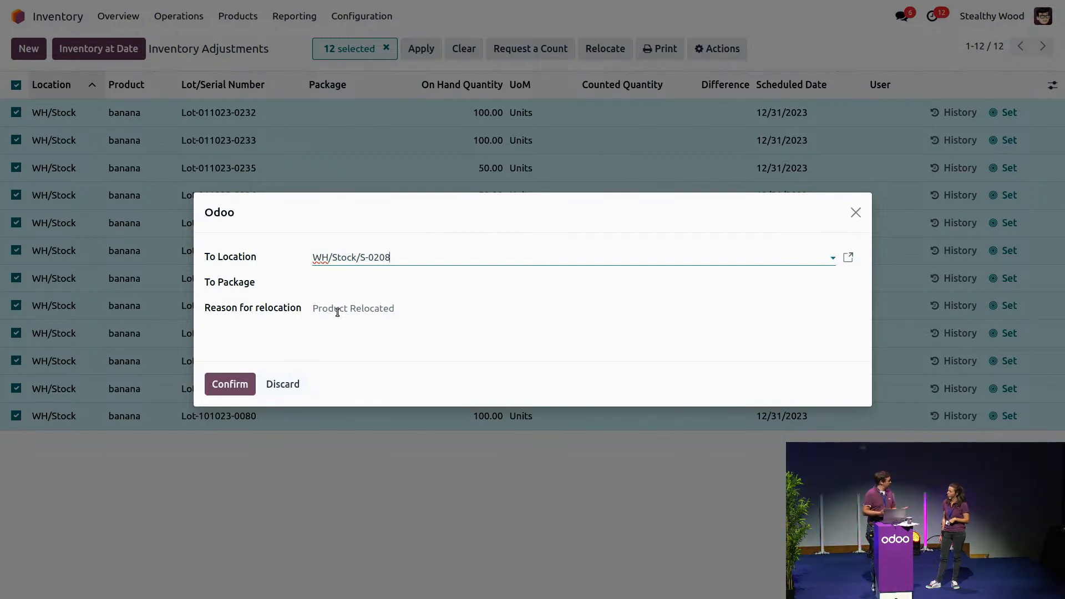
left_click(228, 383)
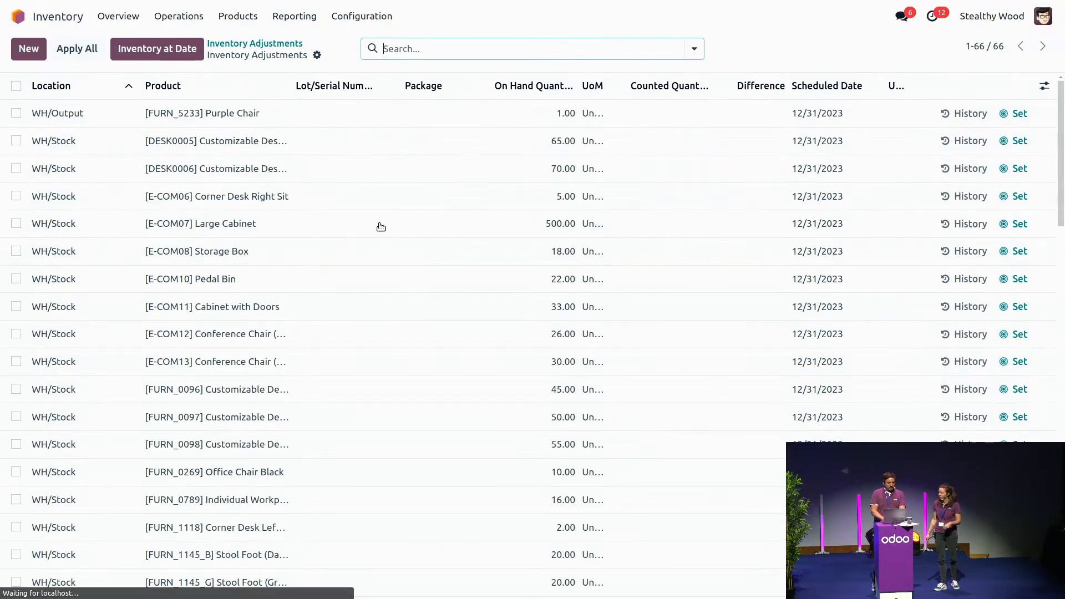
Step: Filter the inventory adjustments by product "ban" again to check the relocated lots
type("ba")
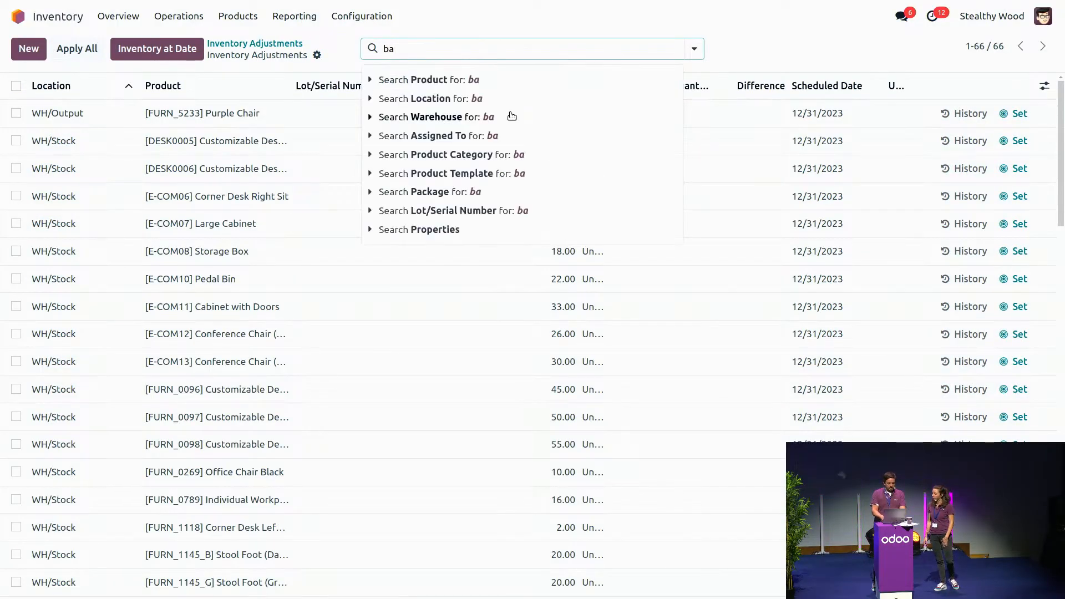
type("n")
left_click(477, 80)
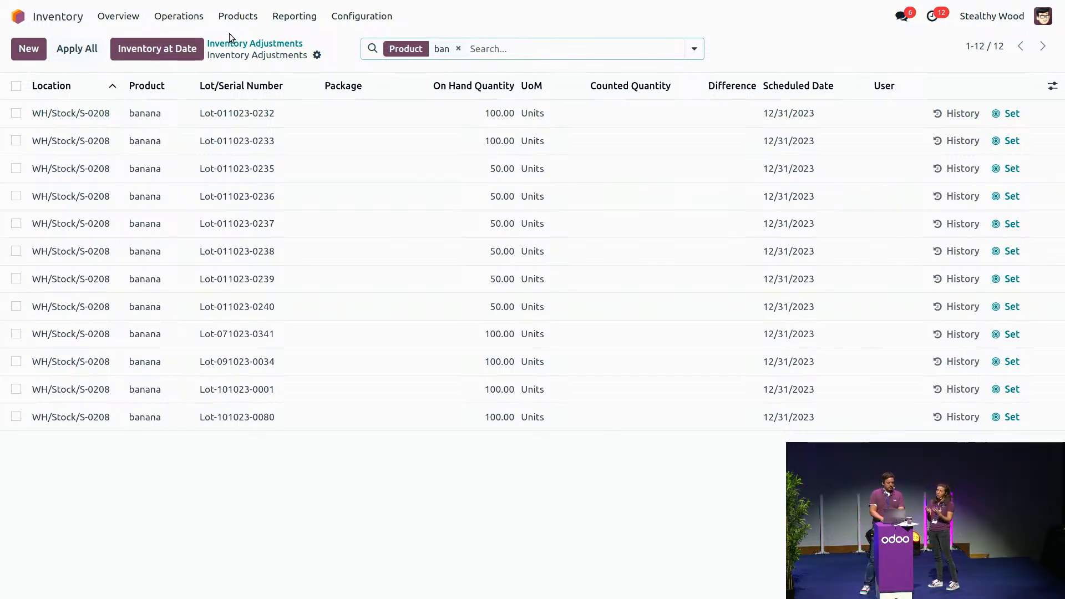
Step: Switch to the Sales app and create a new quotation for the customer Azure Interior
left_click(29, 19)
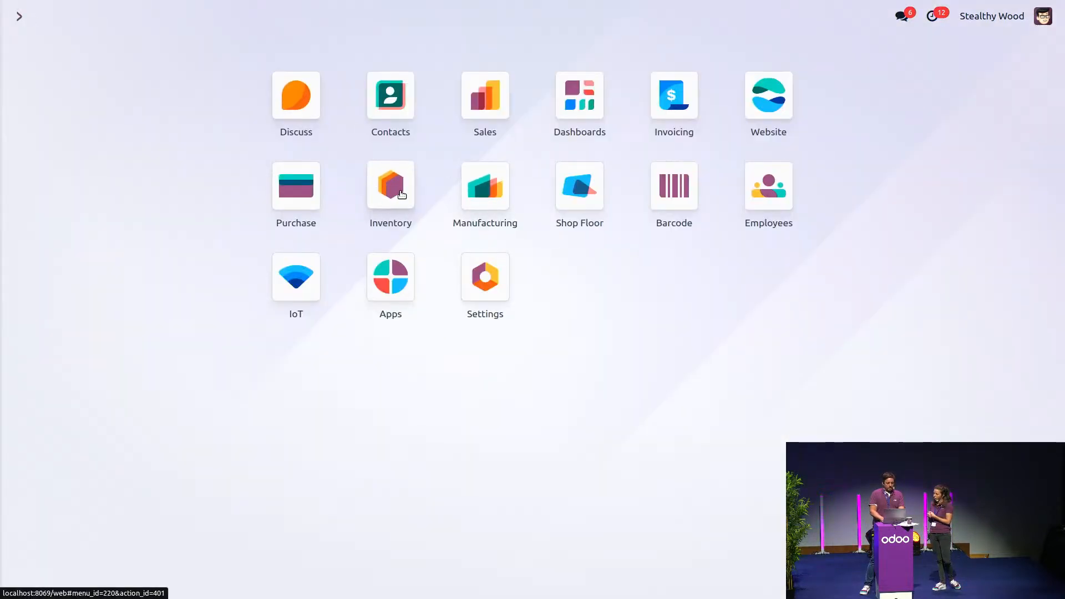
left_click(489, 110)
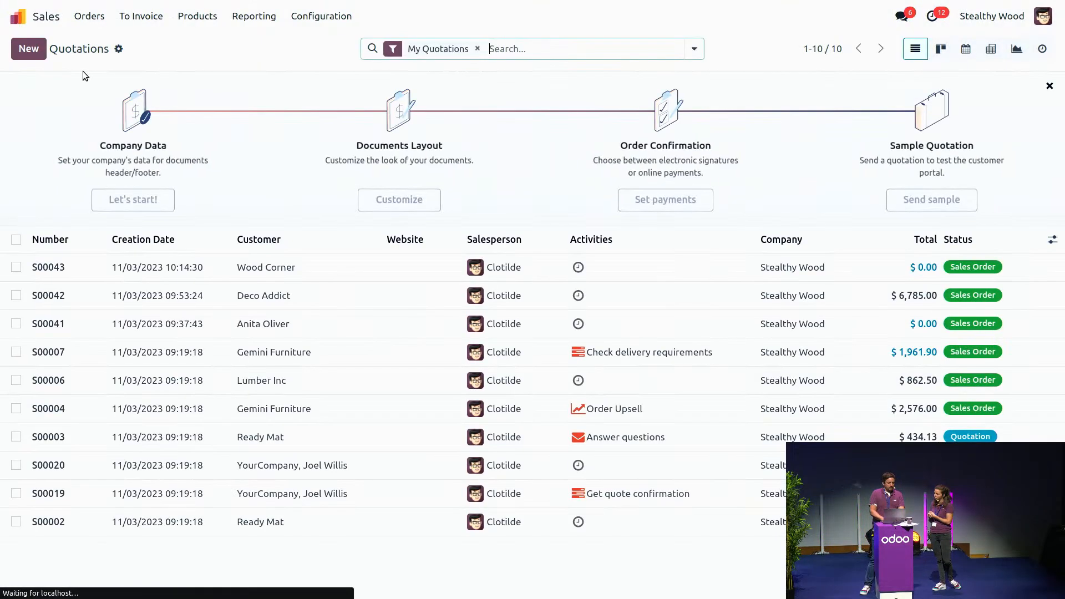
left_click(29, 49)
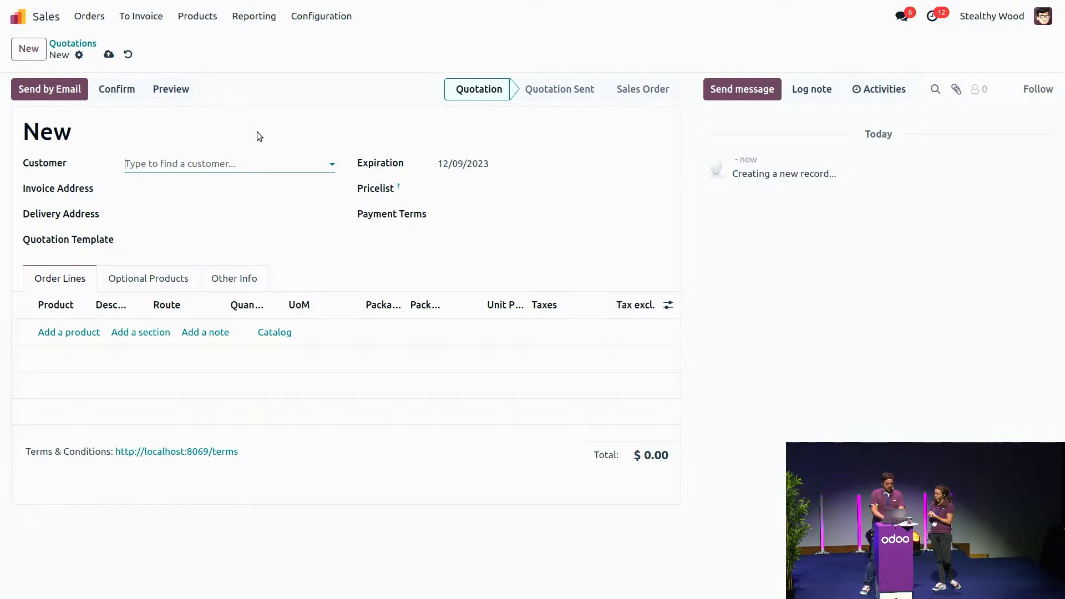
type("azur")
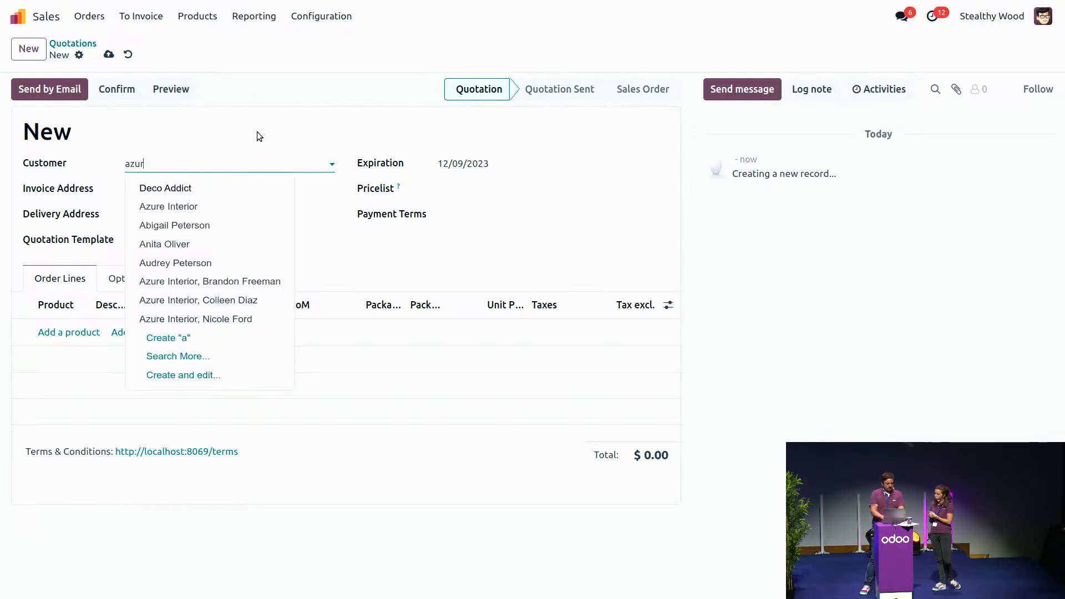
left_click(226, 186)
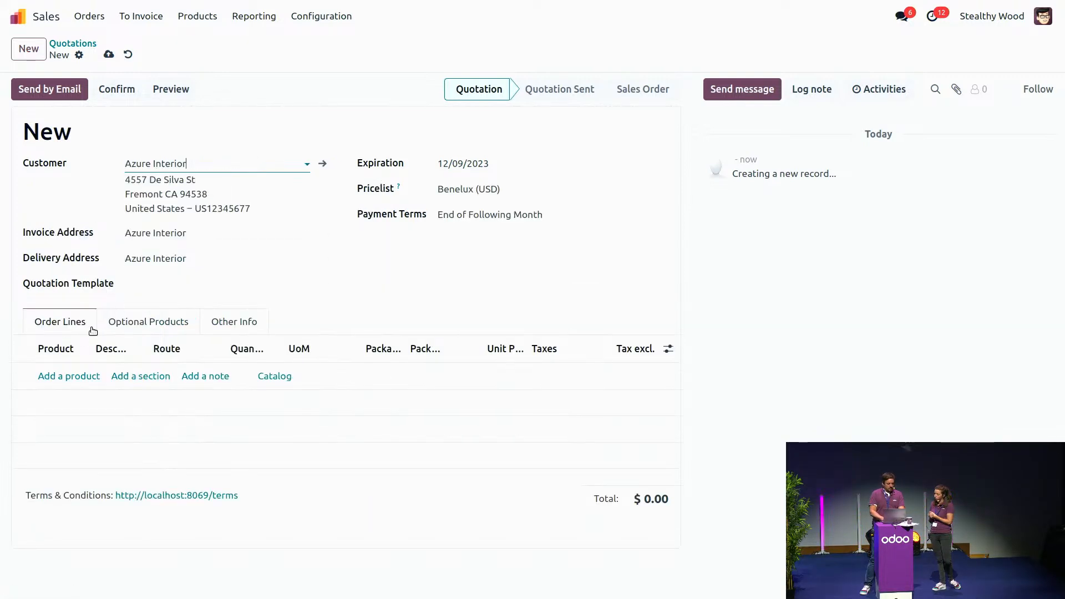
Step: Add the product banana to the quotation with a quantity of 200 and confirm the order
left_click(65, 376)
type("ba")
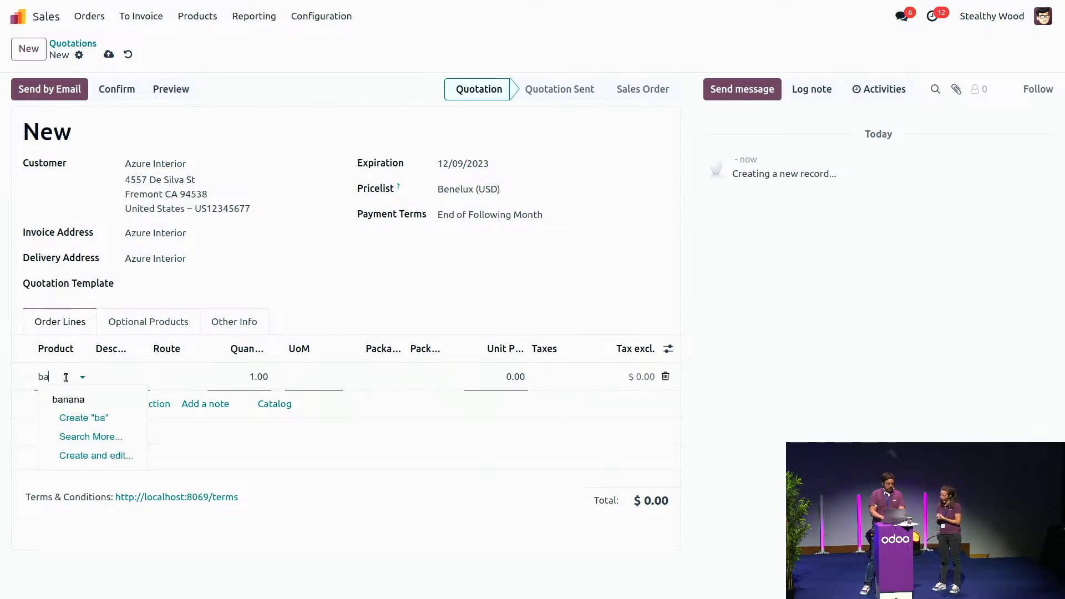
left_click(72, 402)
left_click(251, 384)
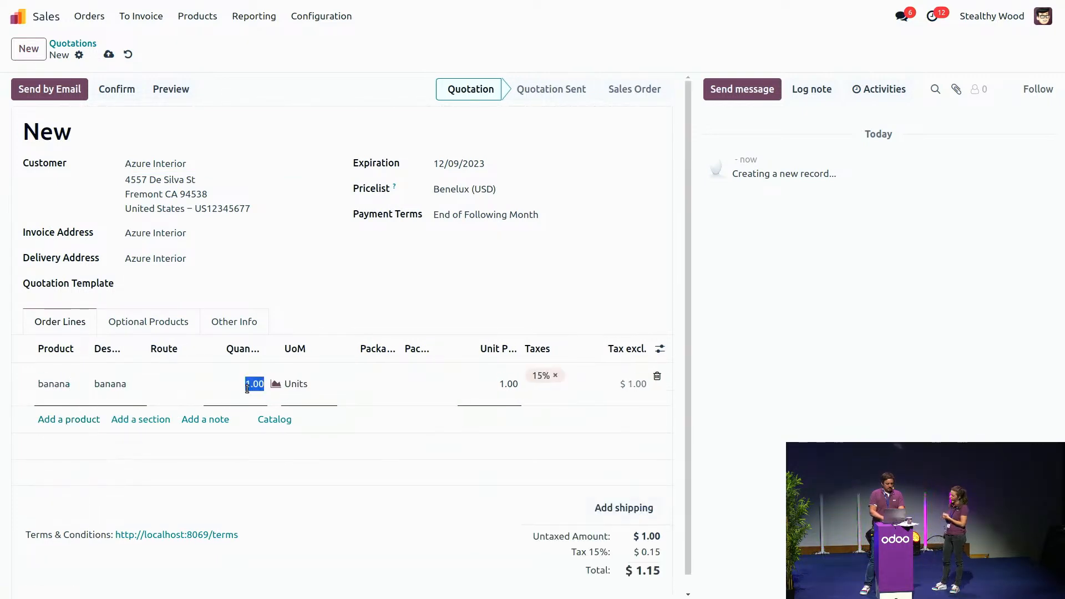
type("200")
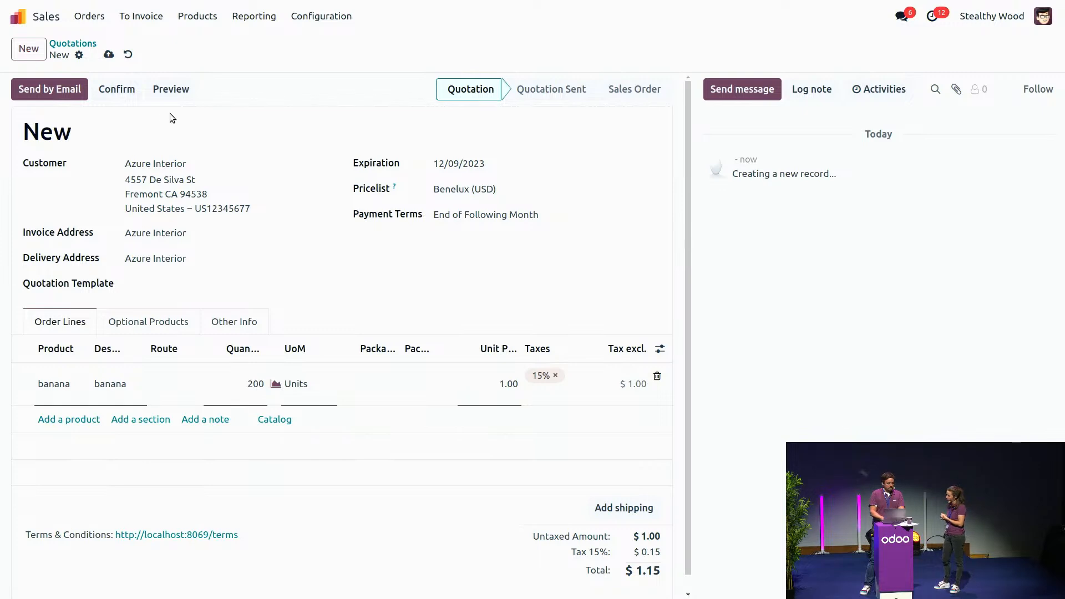
left_click(110, 91)
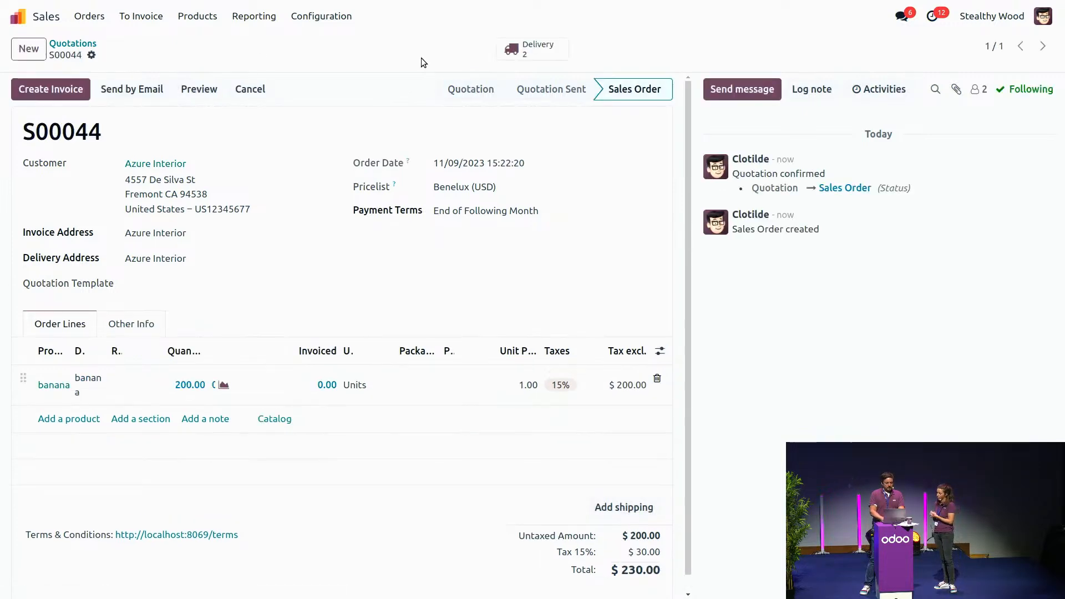
Step: Open picking WH/PICK/00004 from the order's deliveries and show the banana line's detailed stock move
left_click(536, 51)
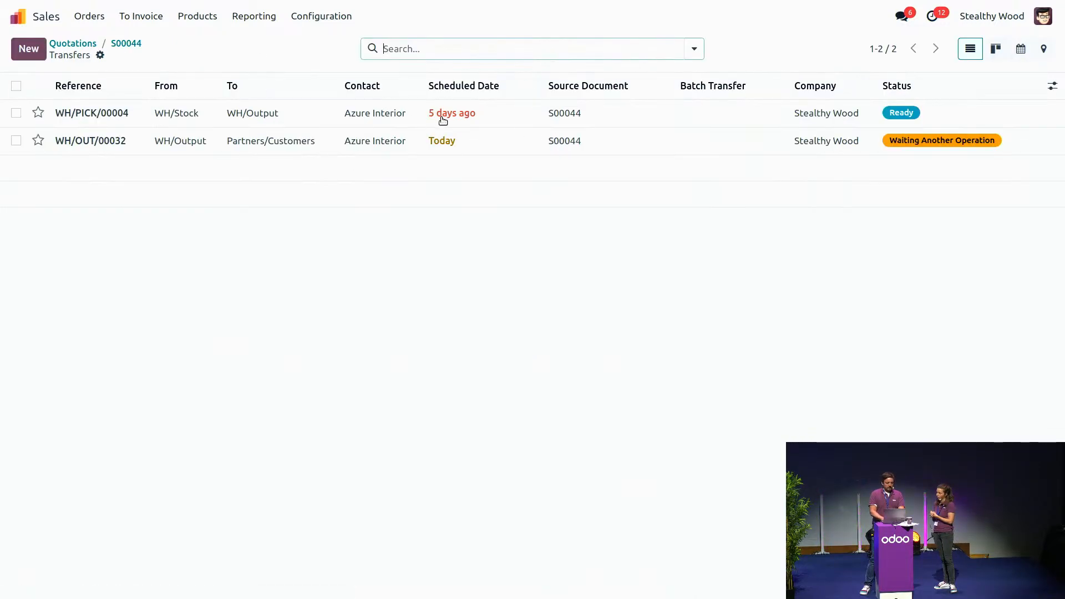
mouse_move(443, 119)
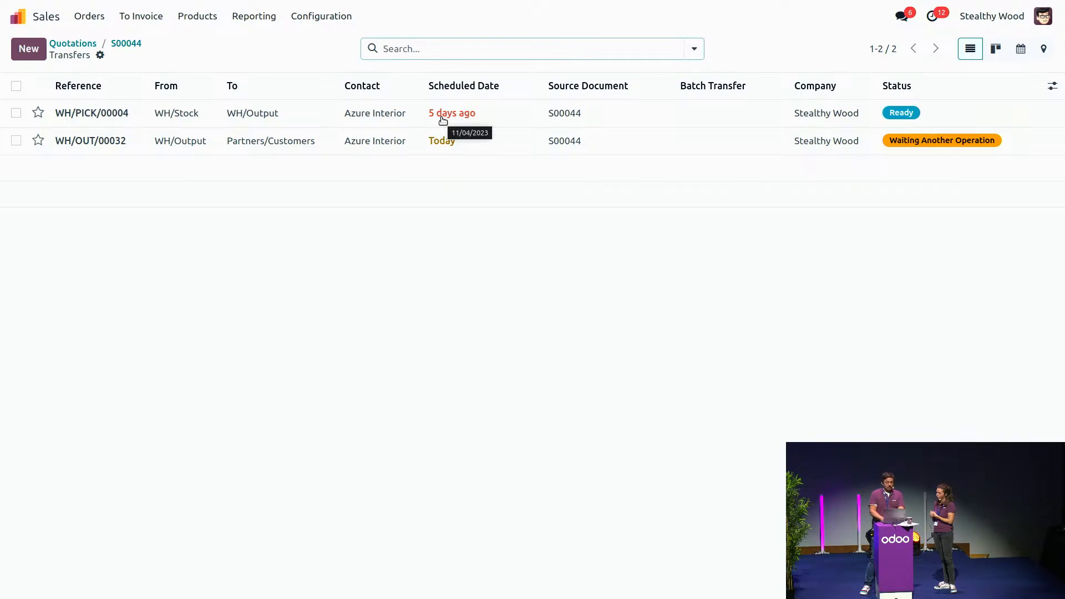
left_click(260, 113)
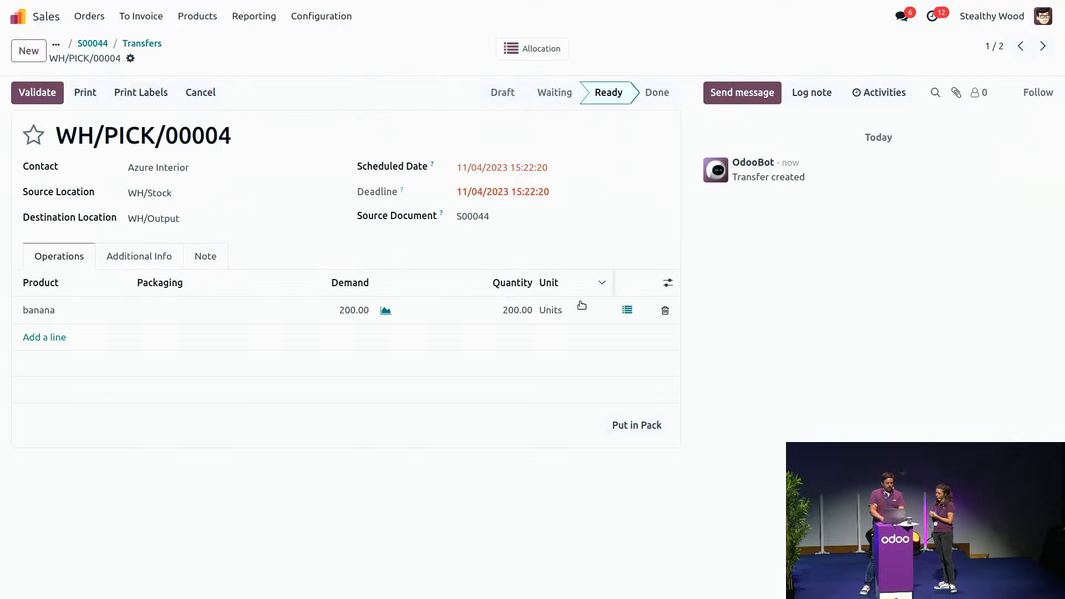
left_click(627, 310)
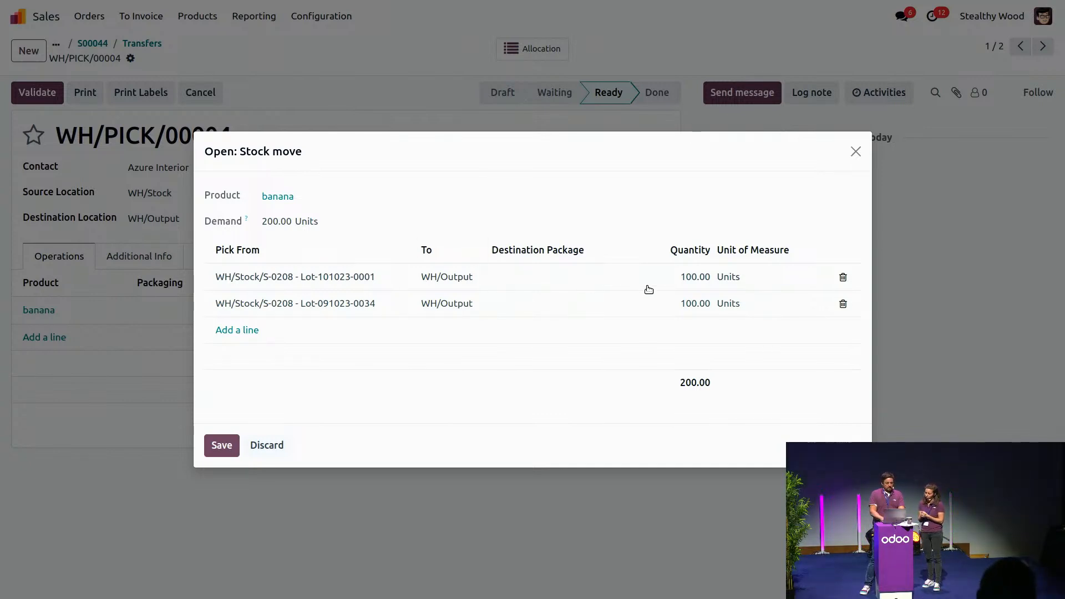
left_click(843, 277)
left_click(844, 277)
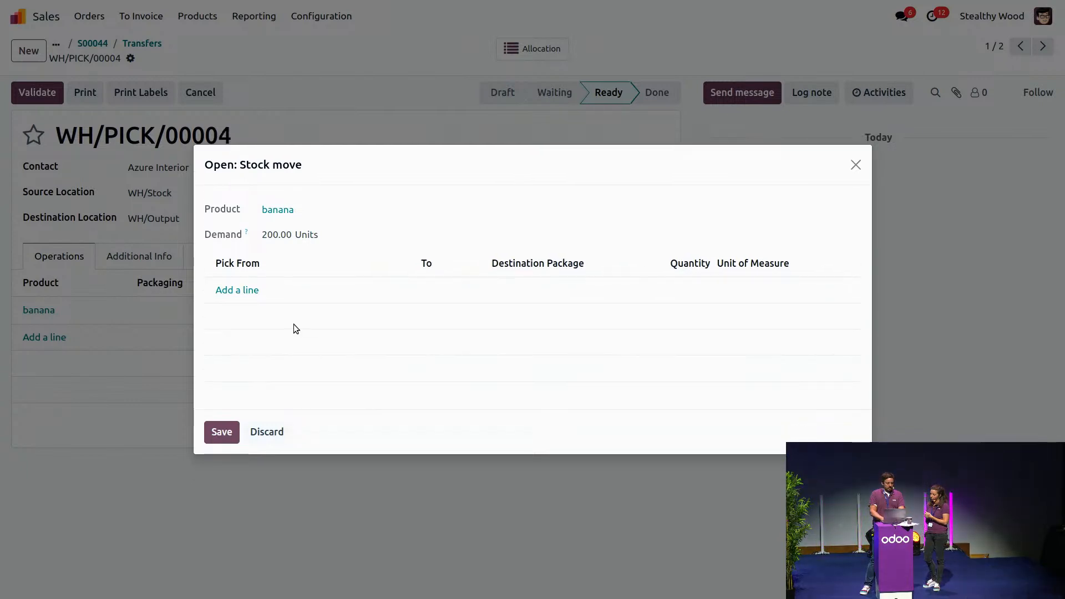
left_click(239, 290)
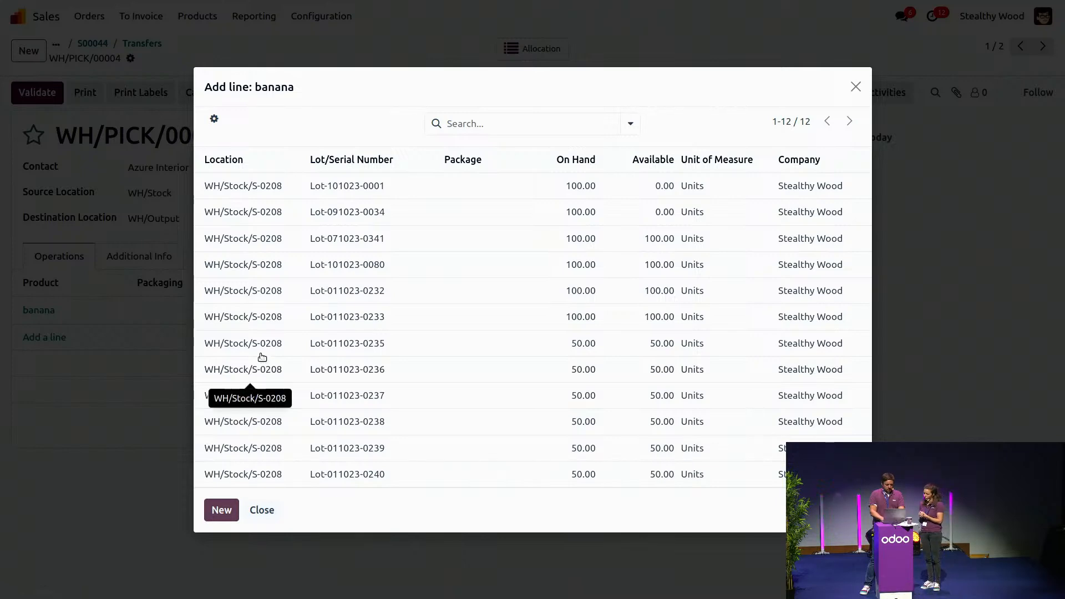
left_click(265, 315)
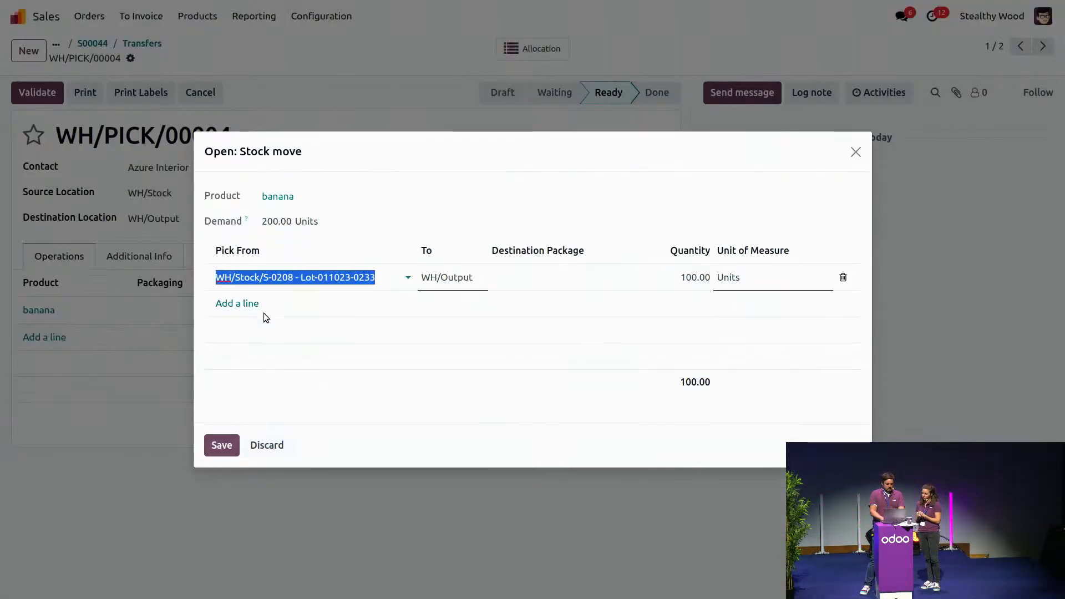
left_click(226, 305)
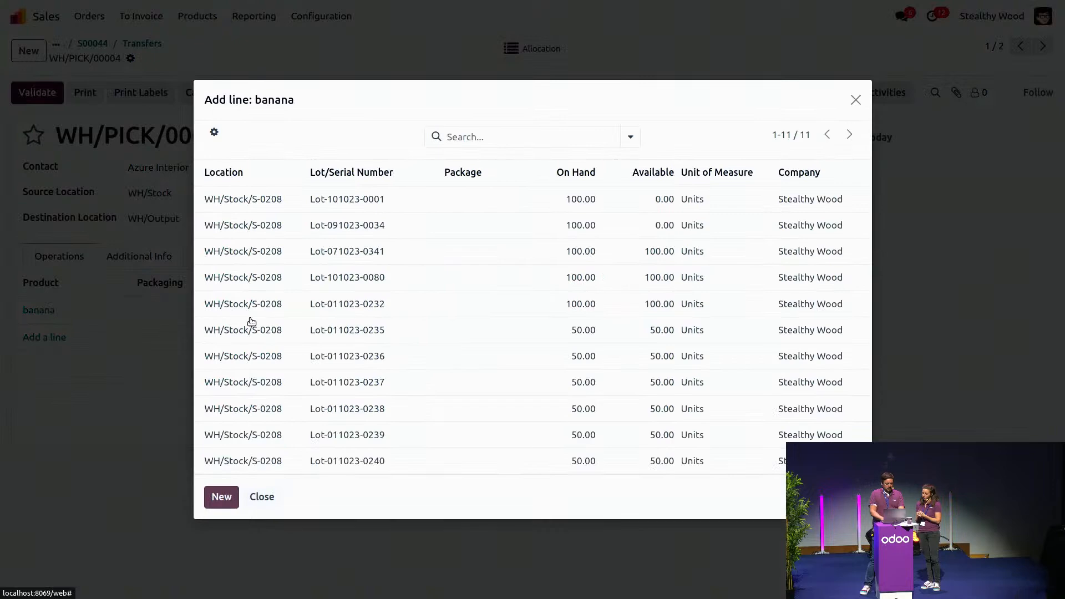
left_click(266, 206)
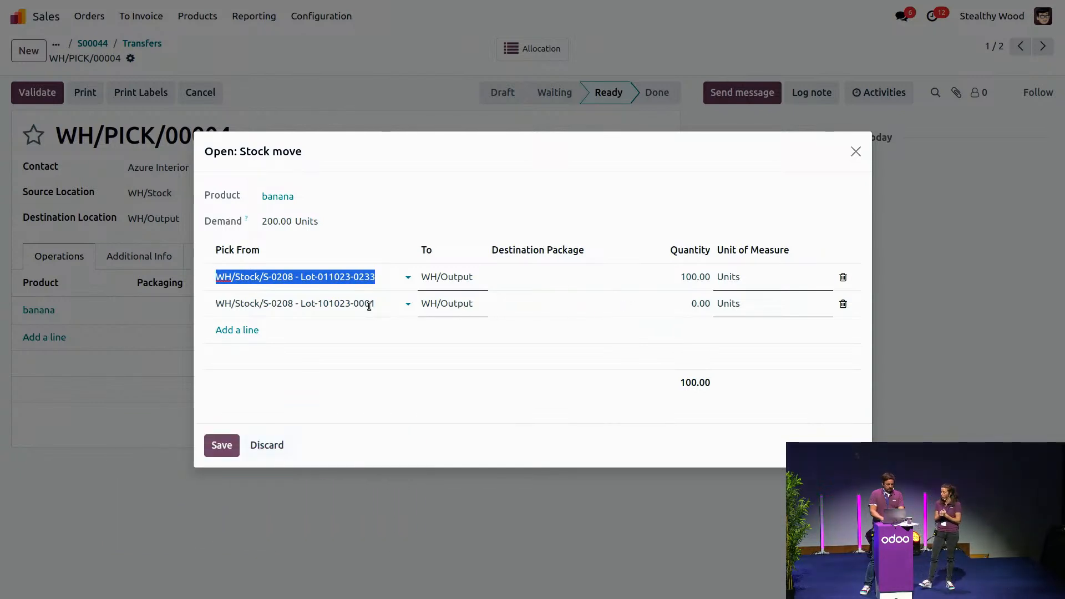
left_click(692, 305)
type("100")
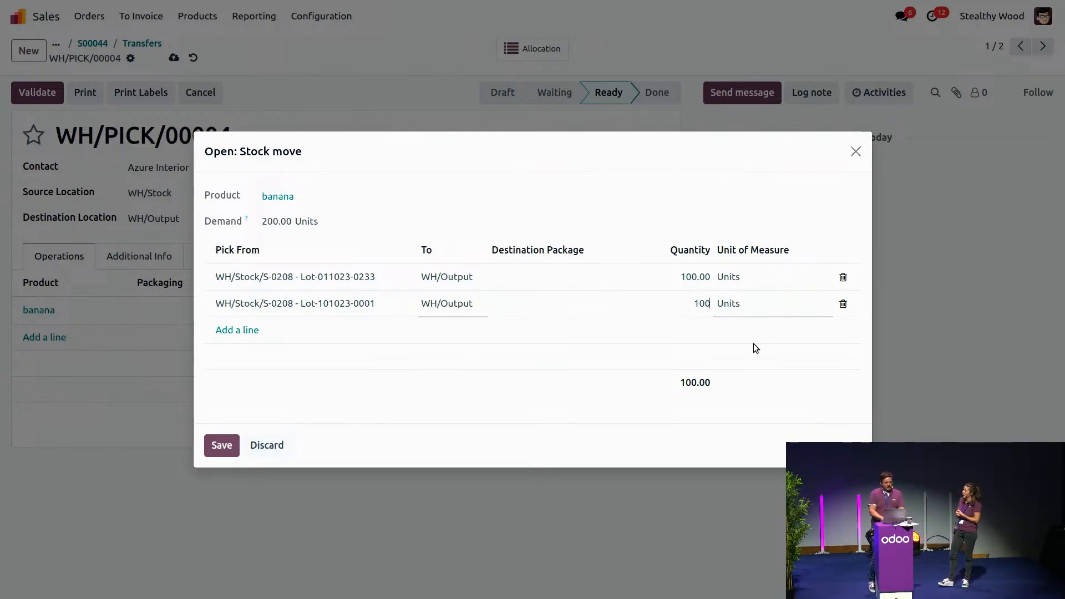
left_click(852, 152)
left_click(852, 152)
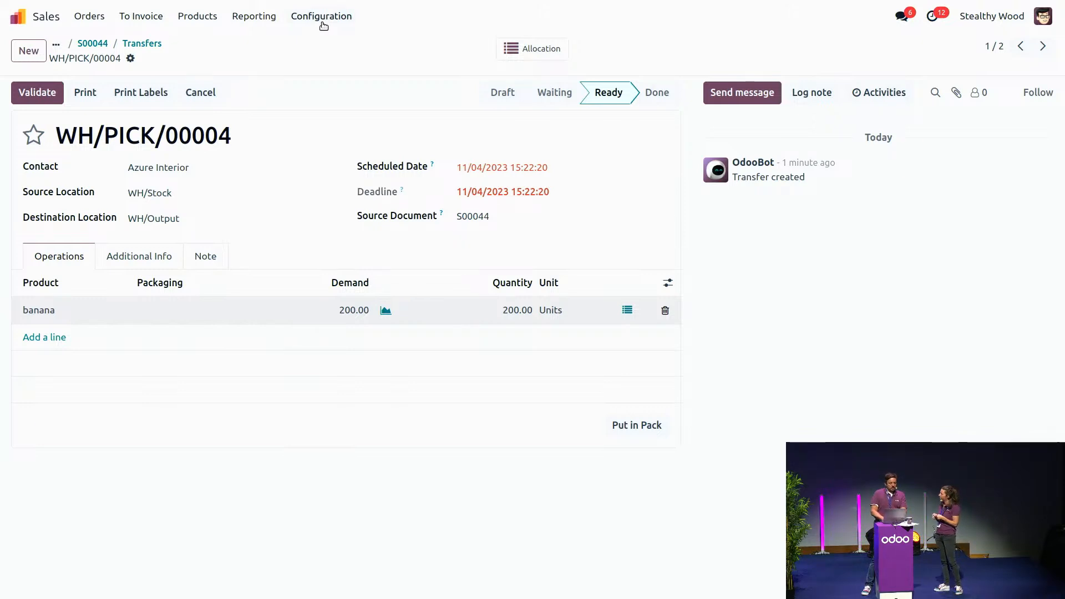
Step: Return to the quotations list and filter it by product "app"
left_click(93, 43)
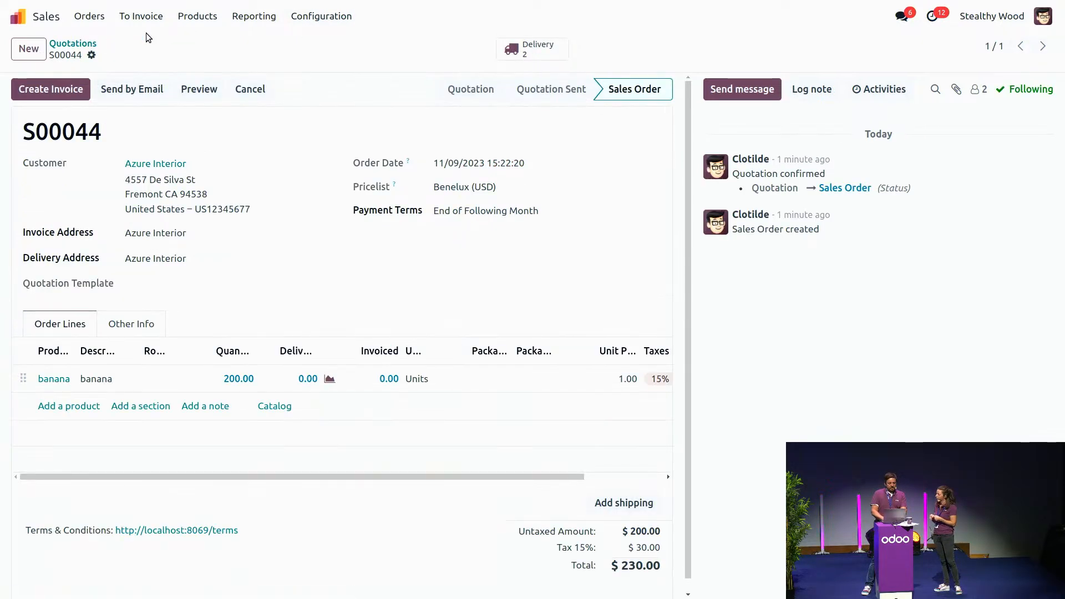
left_click(73, 45)
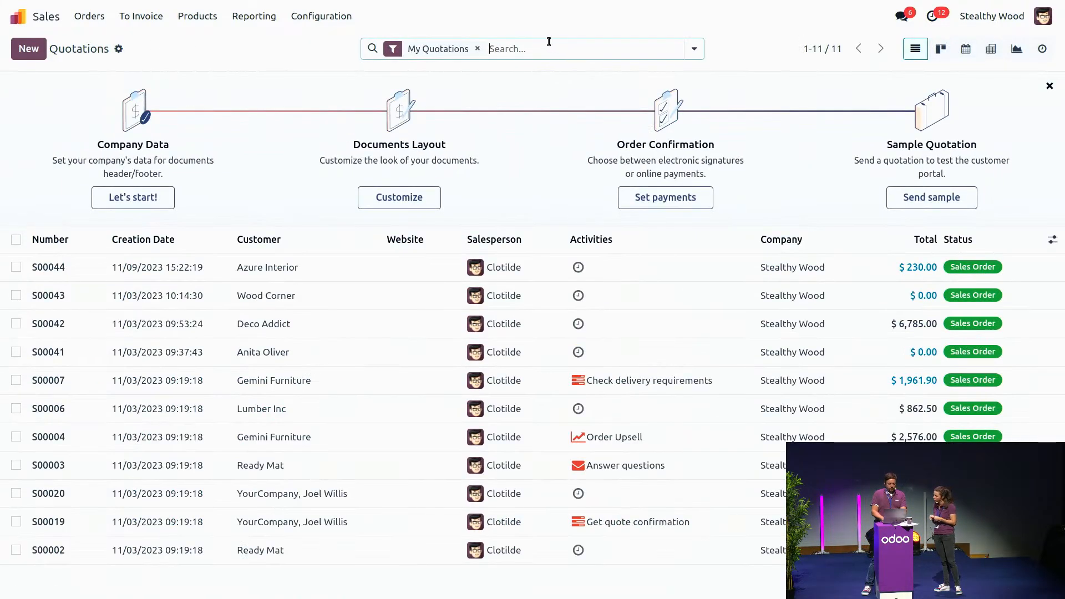
type("app")
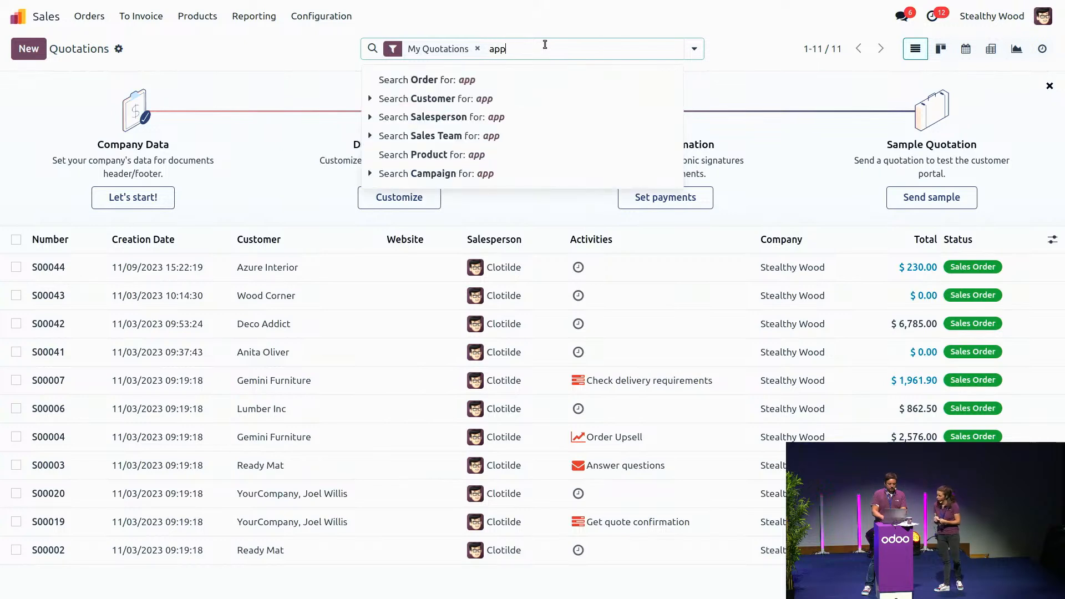
key("Down")
key("Down")
key("Down")
key("Down")
key("Down")
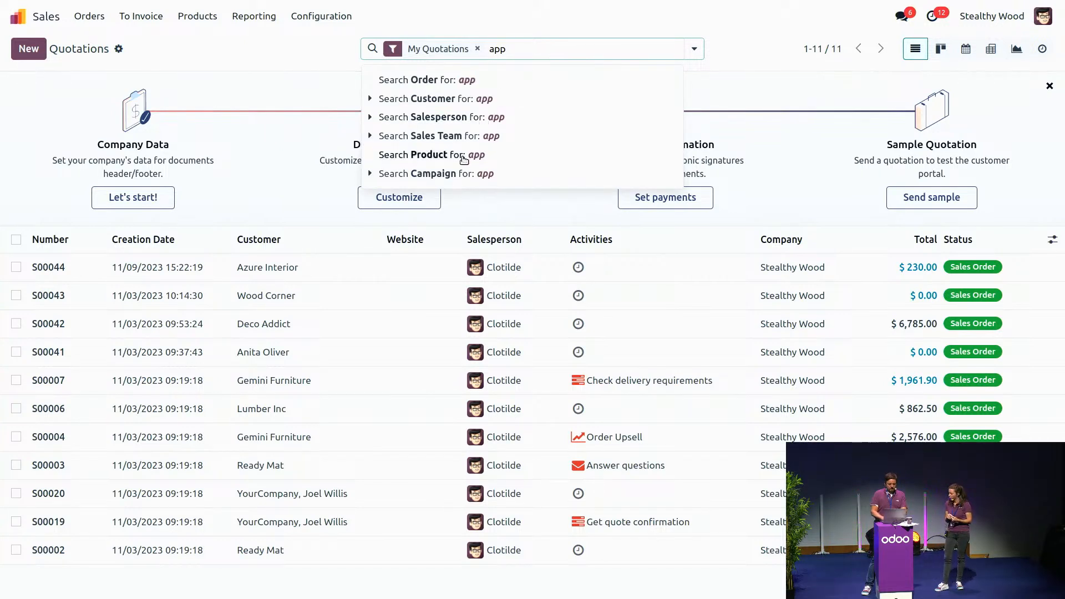
key("Return")
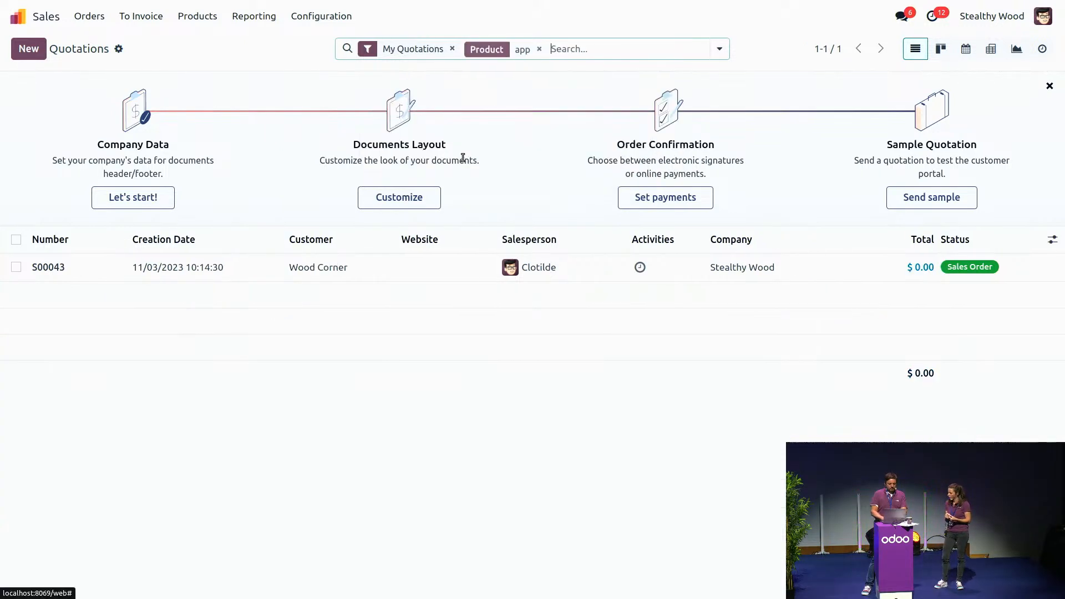
Step: Open sales order S00043 and its picking WH/PICK/00003 from the linked deliveries
left_click(199, 267)
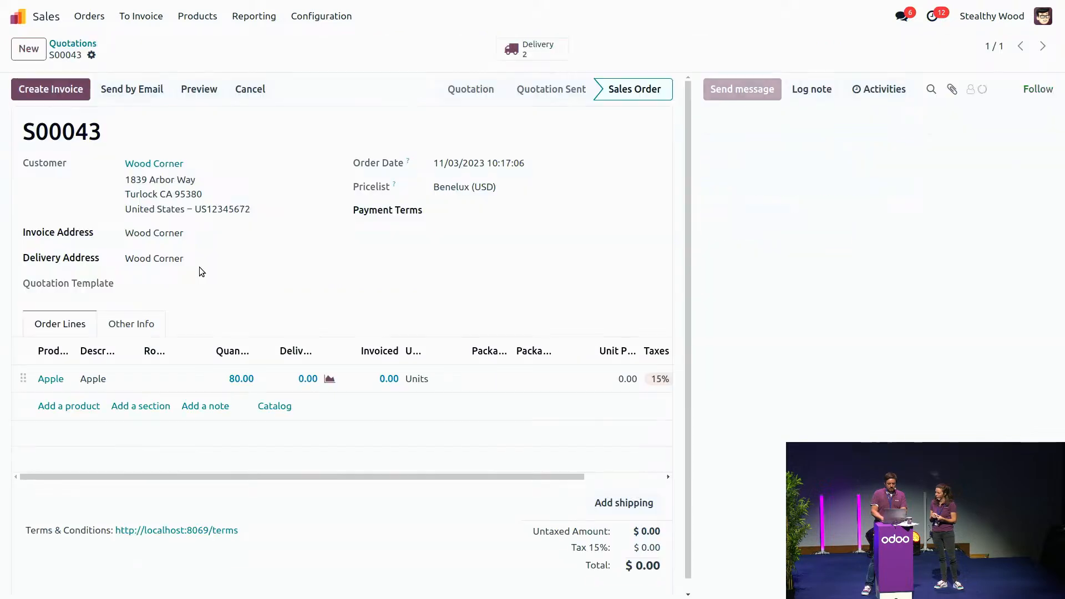
left_click(542, 44)
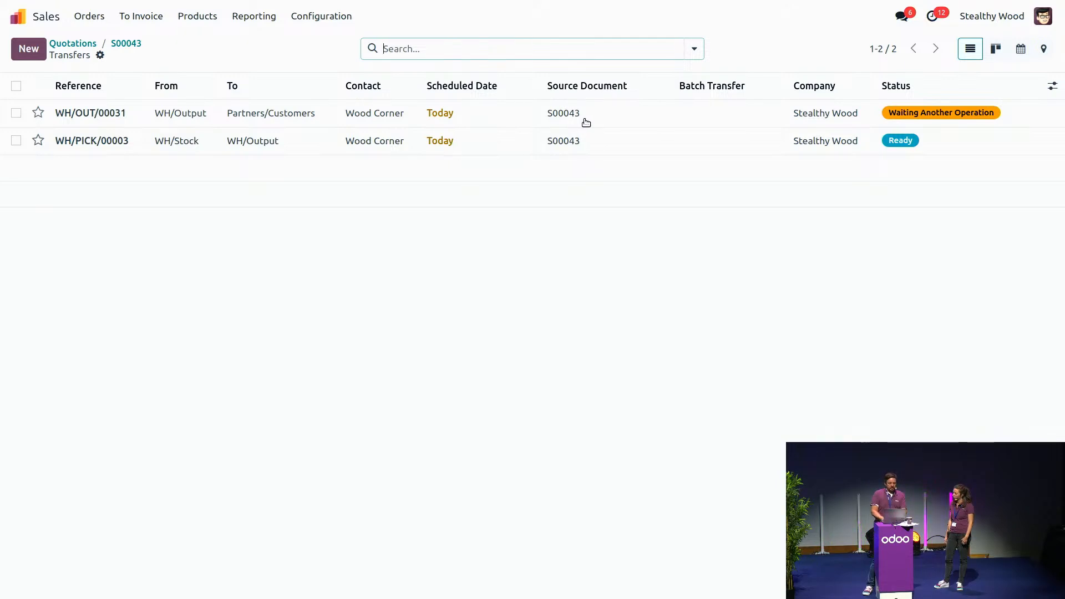
left_click(468, 144)
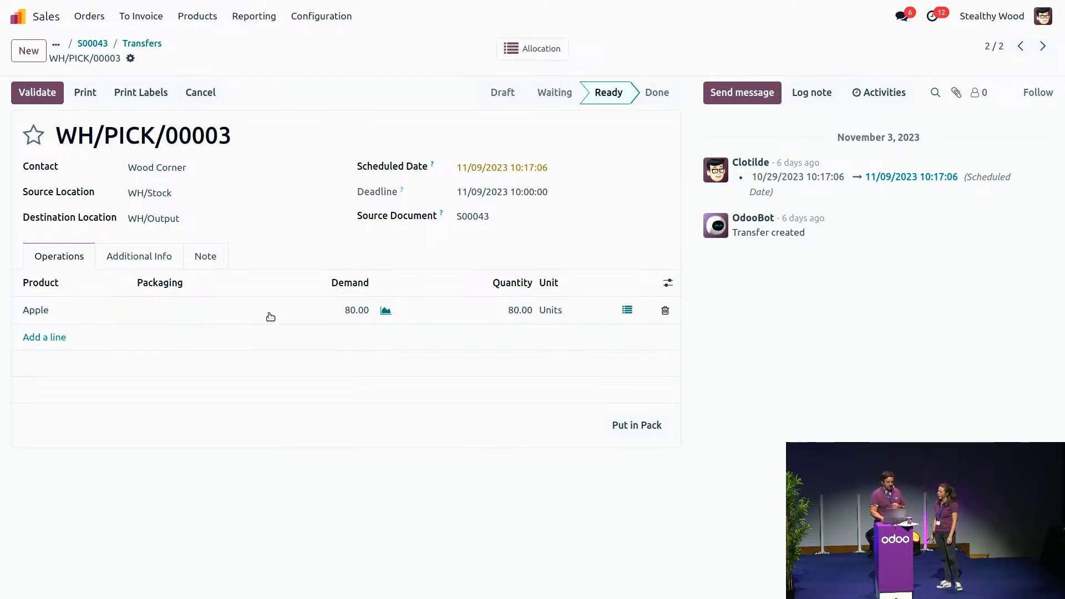
Step: Examine the Apple product's on-hand quantities per package, and return to picking WH/PICK/00003
left_click(45, 311)
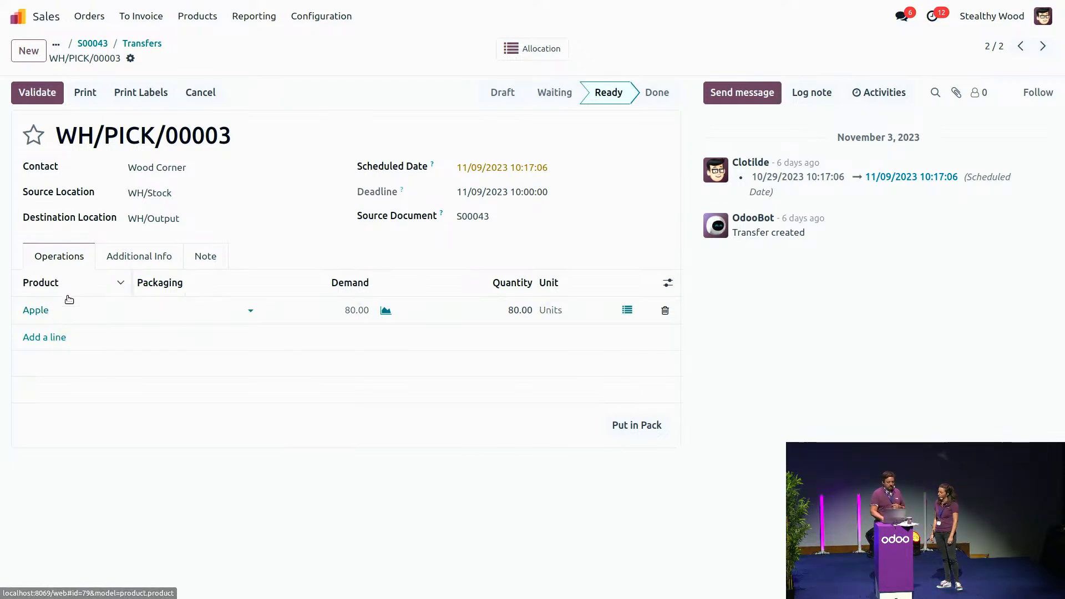
left_click(39, 311)
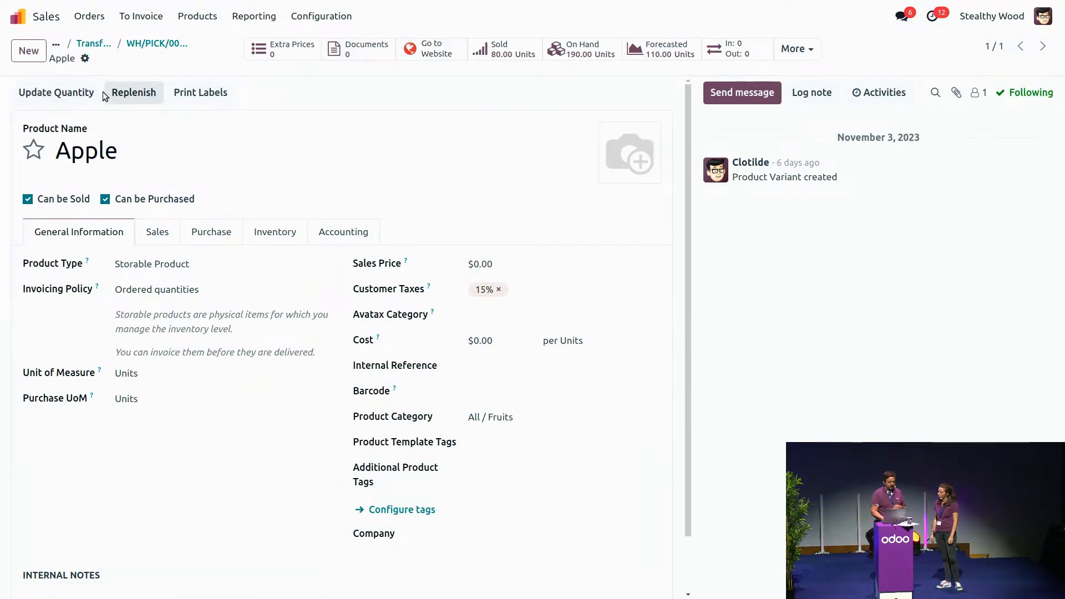
left_click(81, 96)
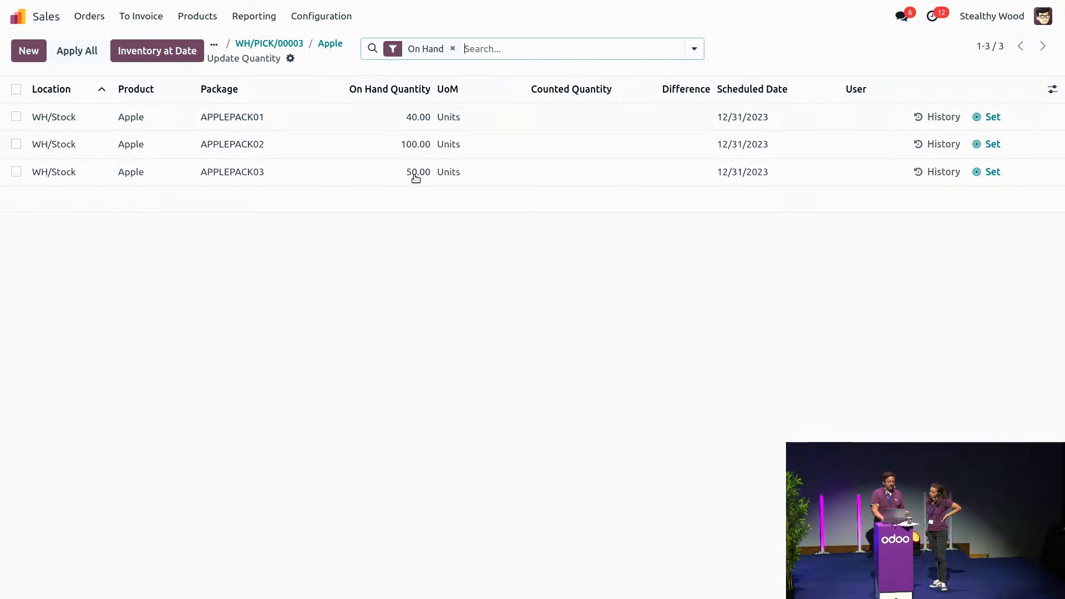
left_click(269, 43)
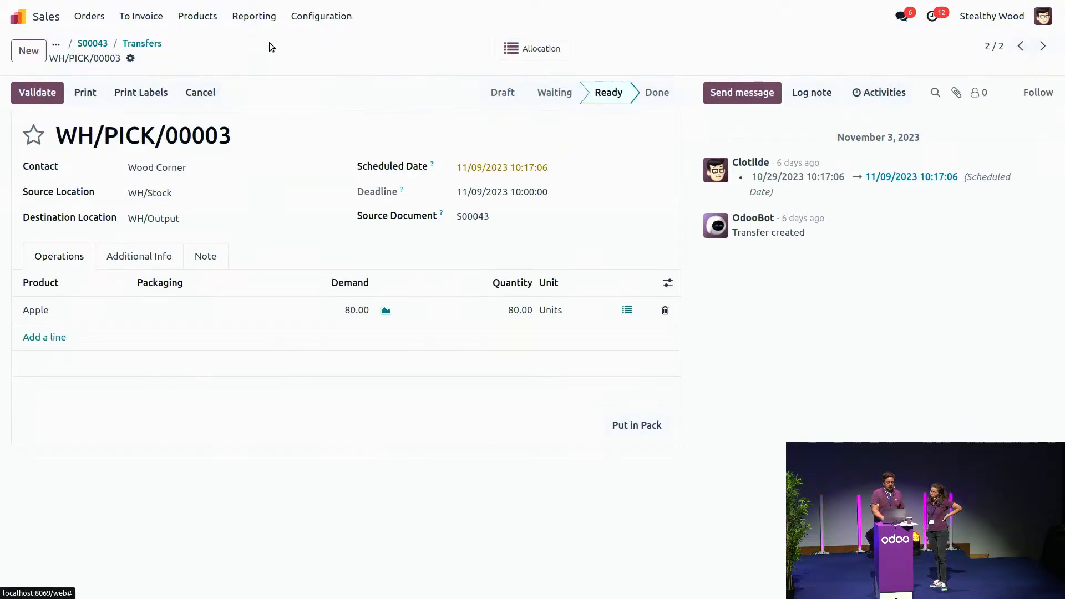
Step: Check which package the Apple stock move picks from, save the stock move, and return to the apps overview
left_click(627, 310)
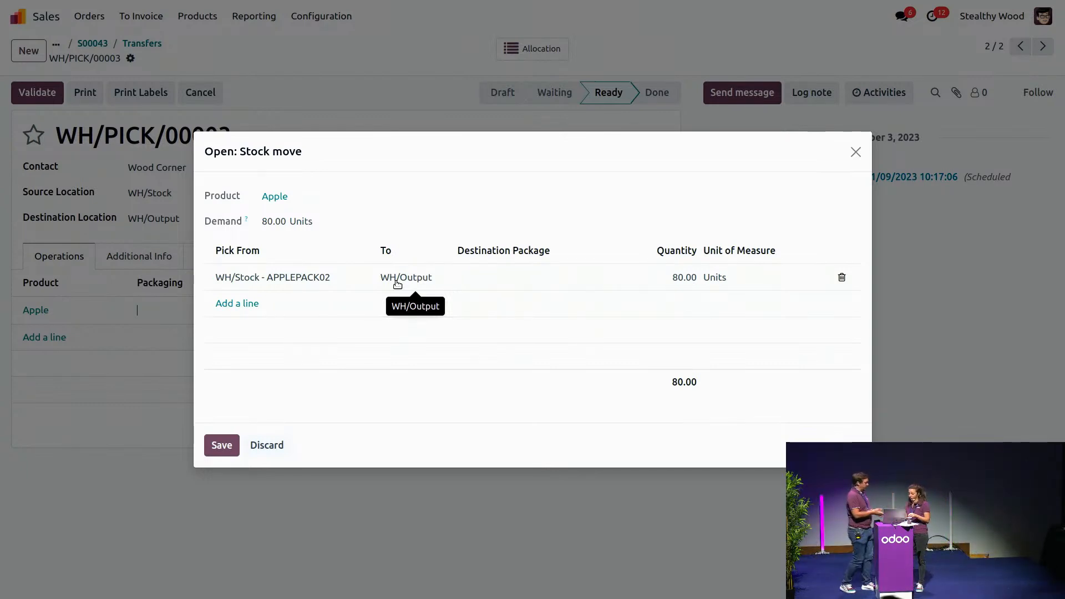
left_click(222, 447)
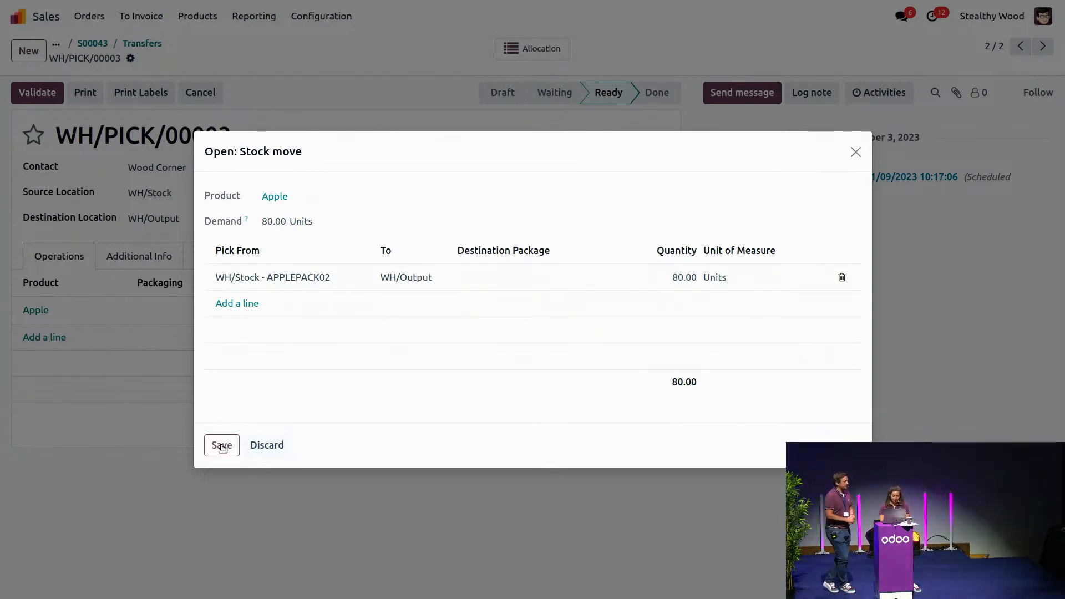
left_click(22, 18)
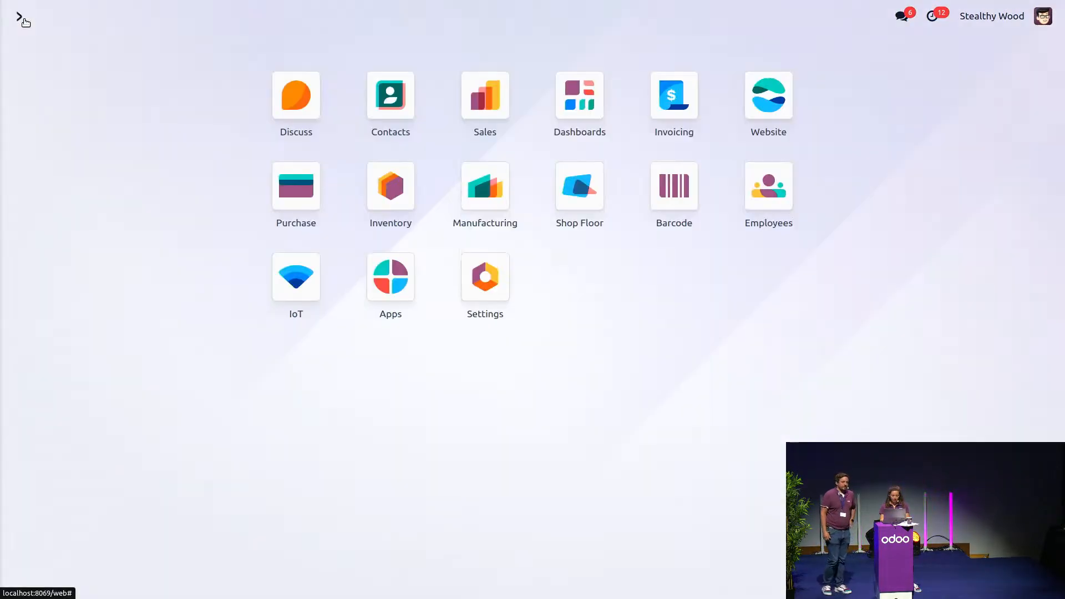
key("alt+Tab")
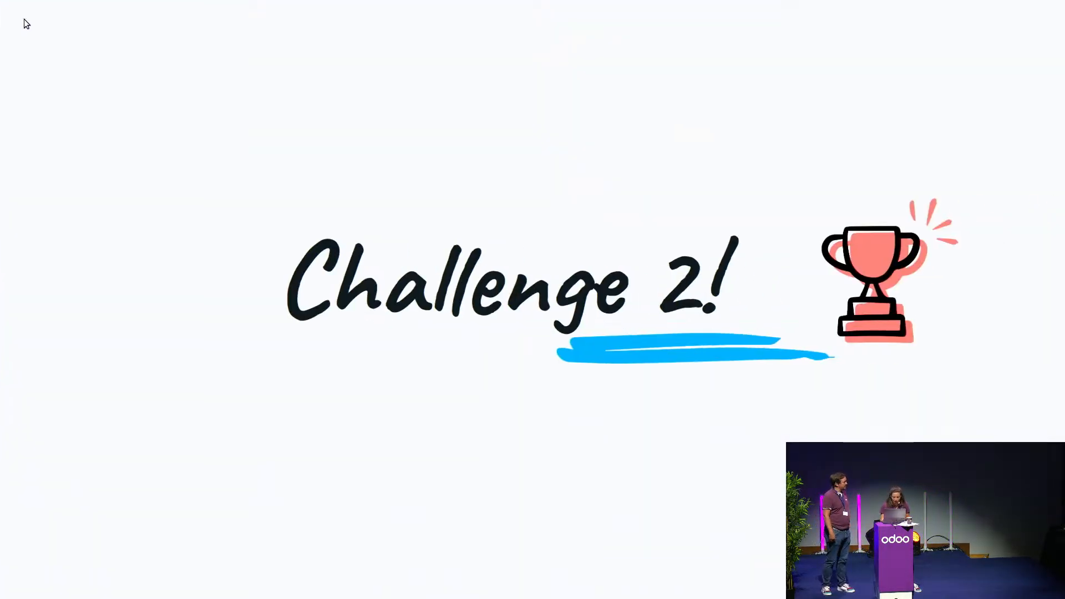
key("Right")
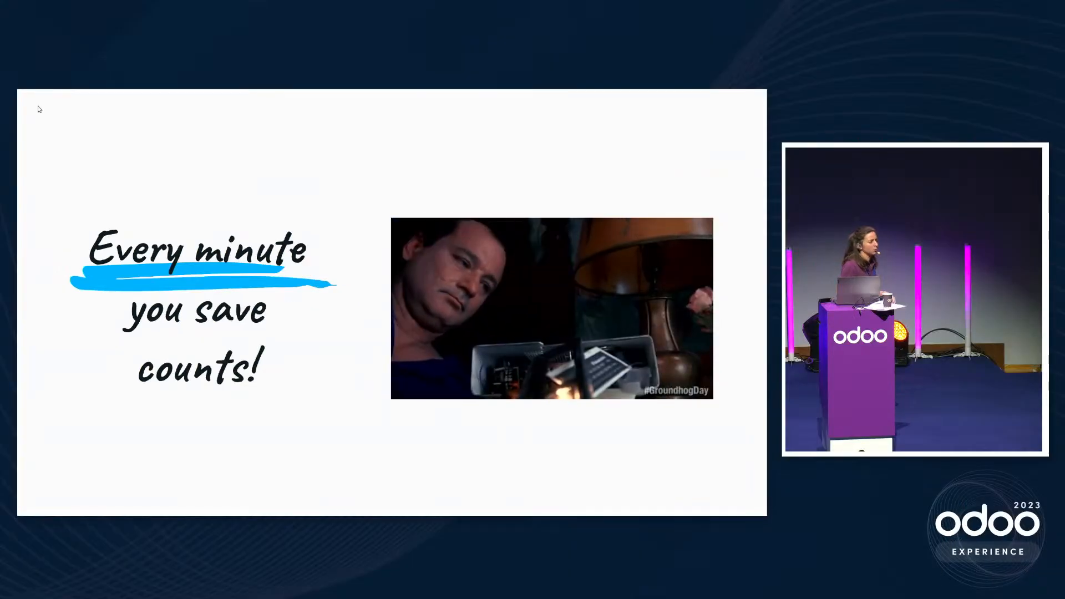
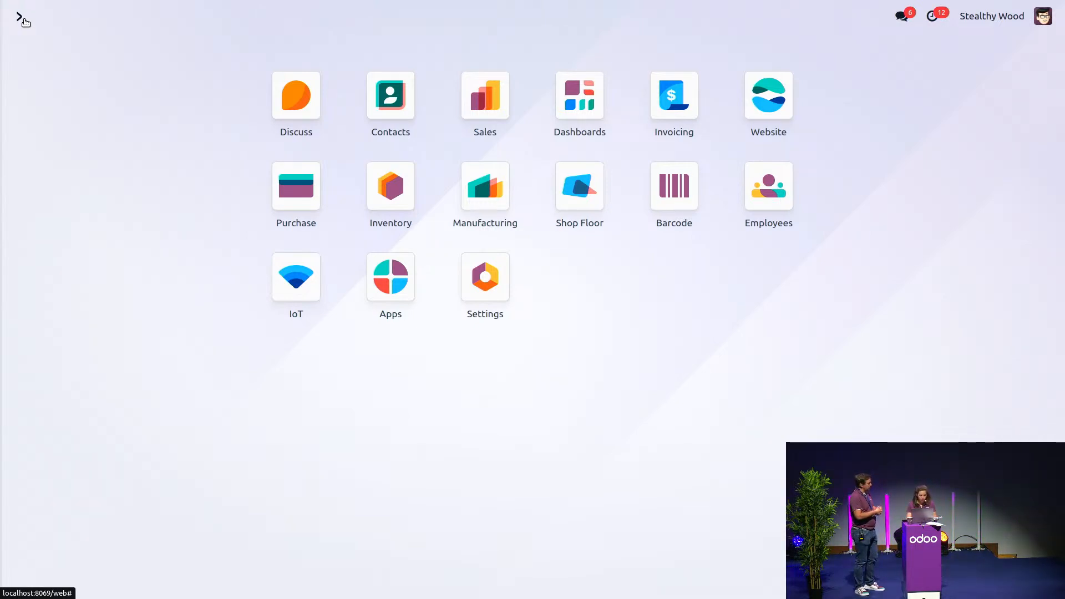
Step: Create a new request for quotation in the Purchase app with Wood Corner as the vendor
left_click(296, 198)
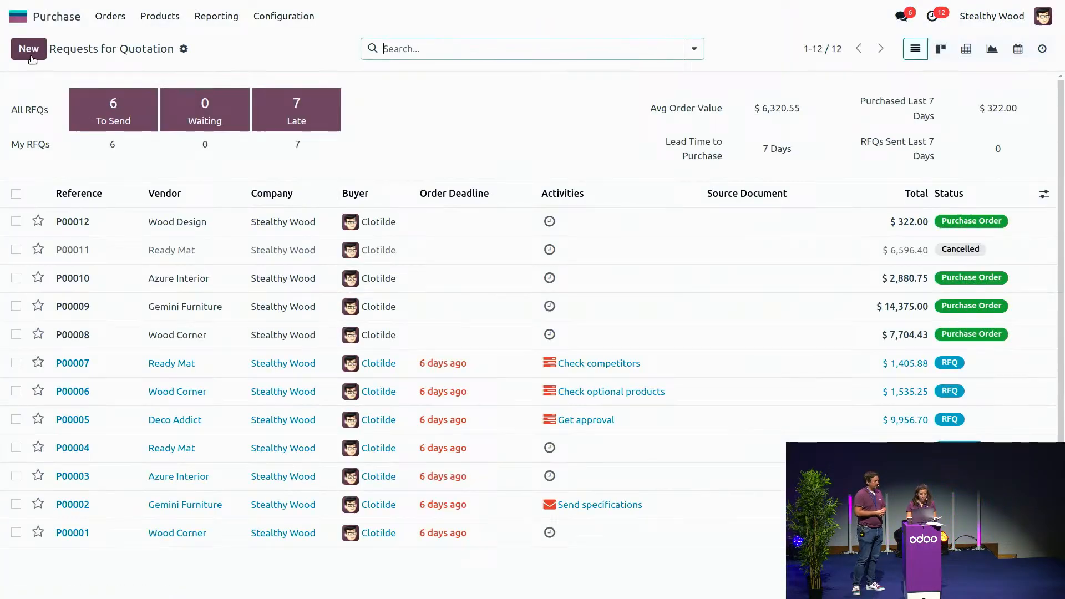
left_click(31, 55)
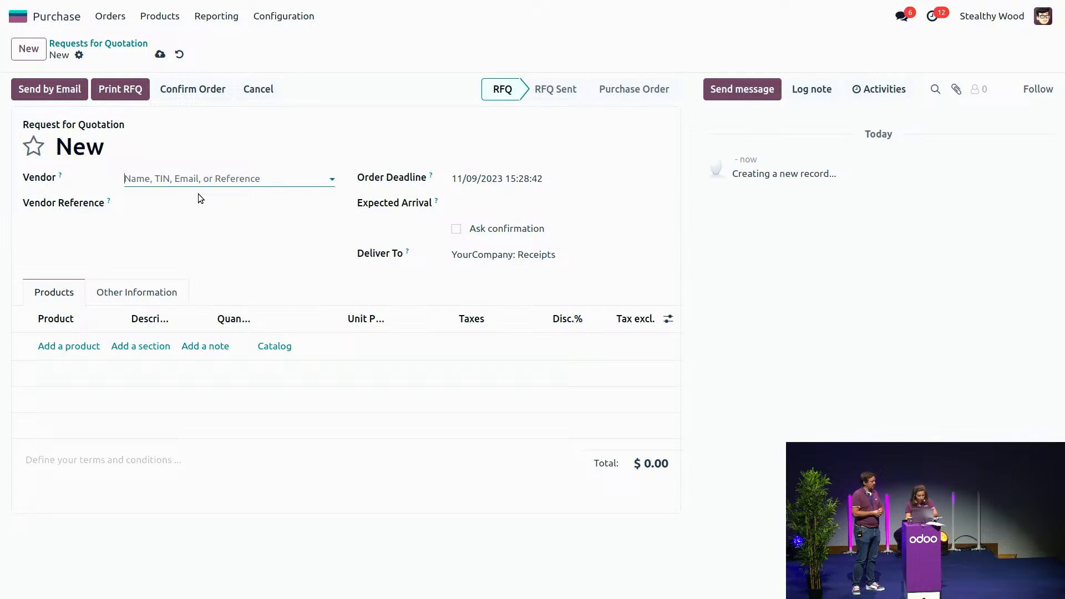
type("wood")
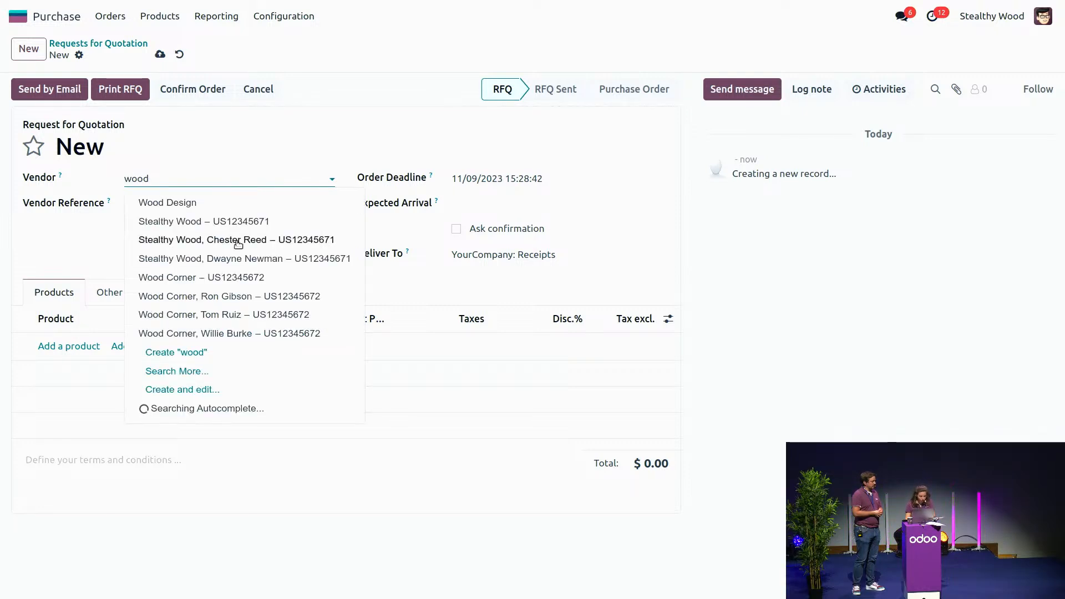
left_click(245, 278)
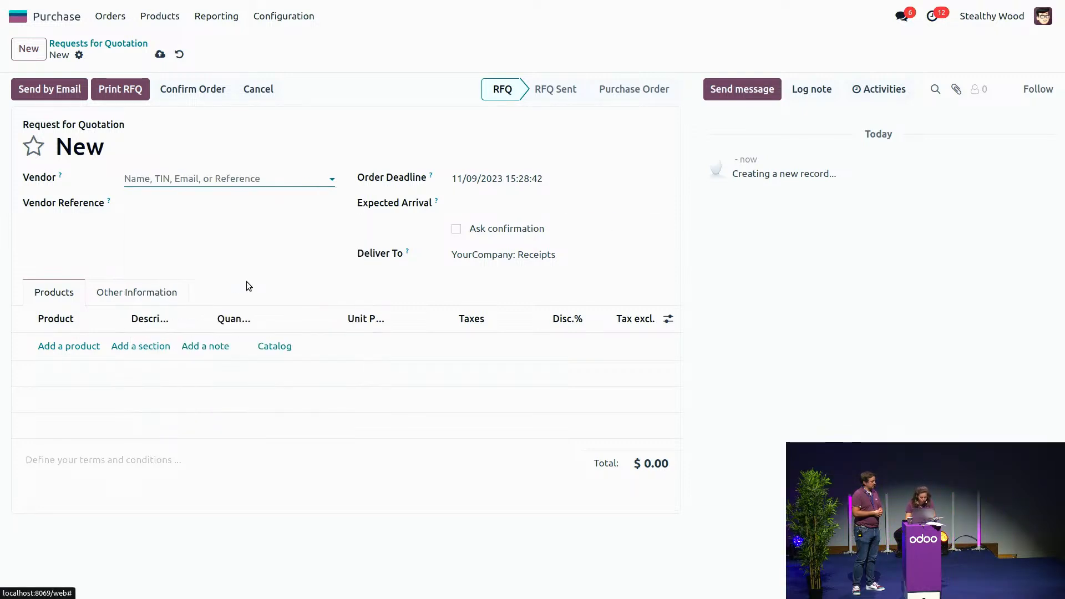
Step: Add the [E-COM07] Large Cabinet to the request and set its quantity to 40 in the product catalog
left_click(72, 346)
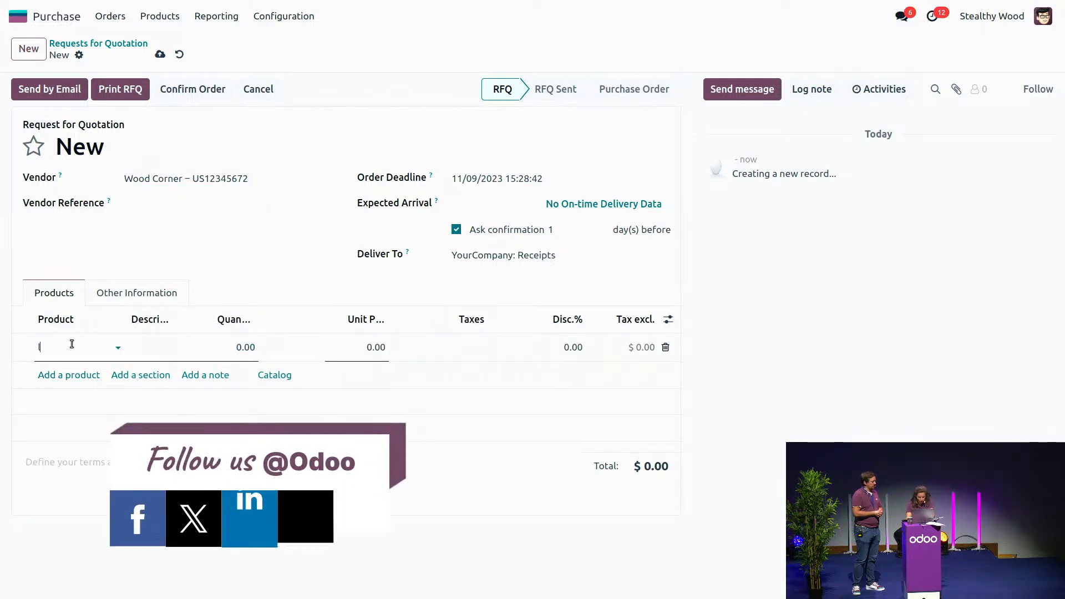
type("large")
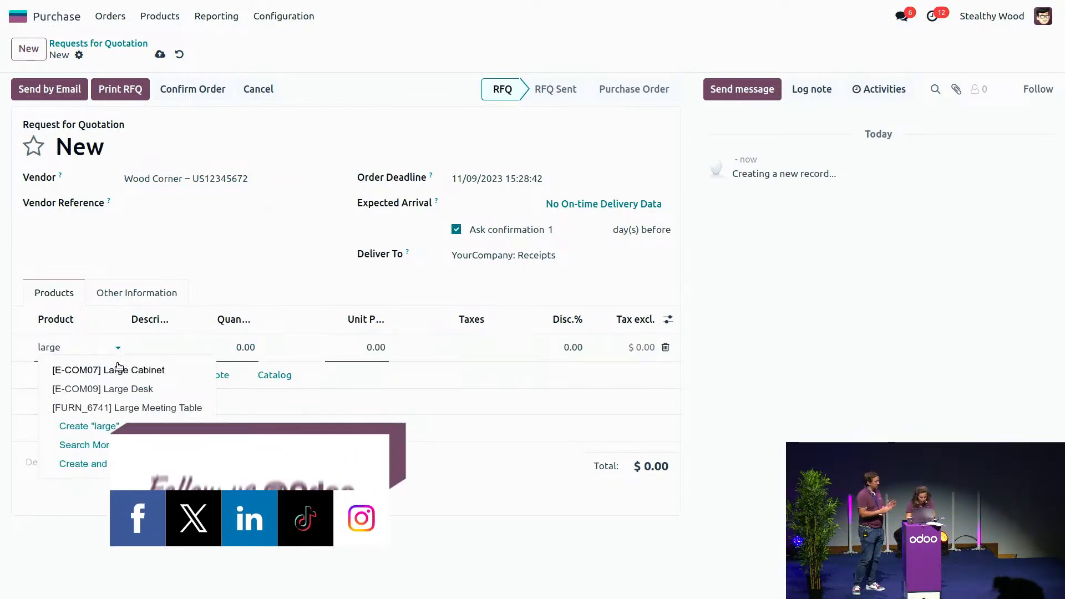
left_click(129, 372)
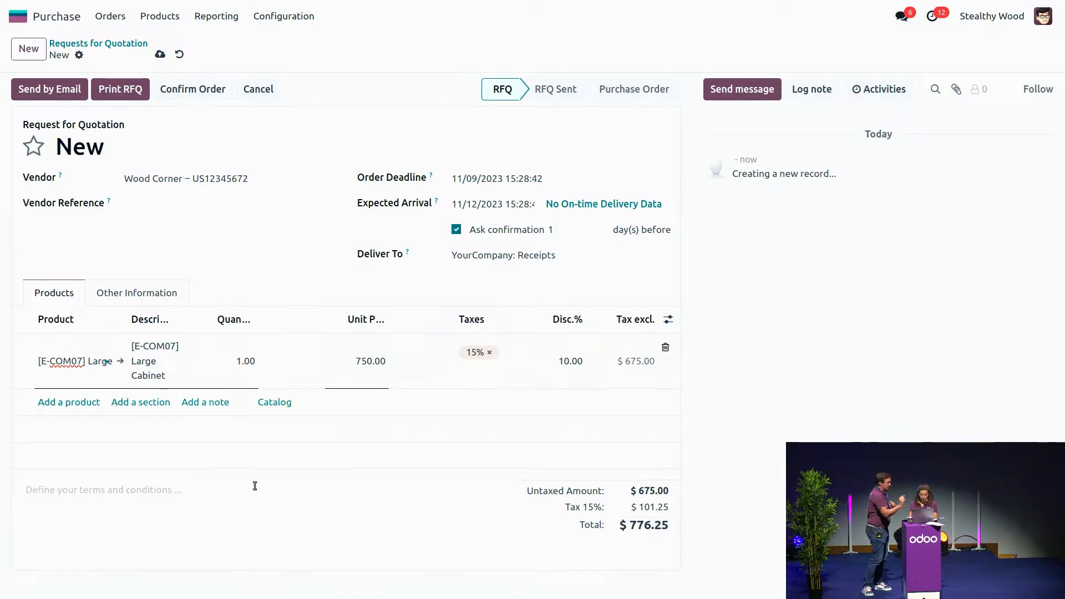
left_click(275, 405)
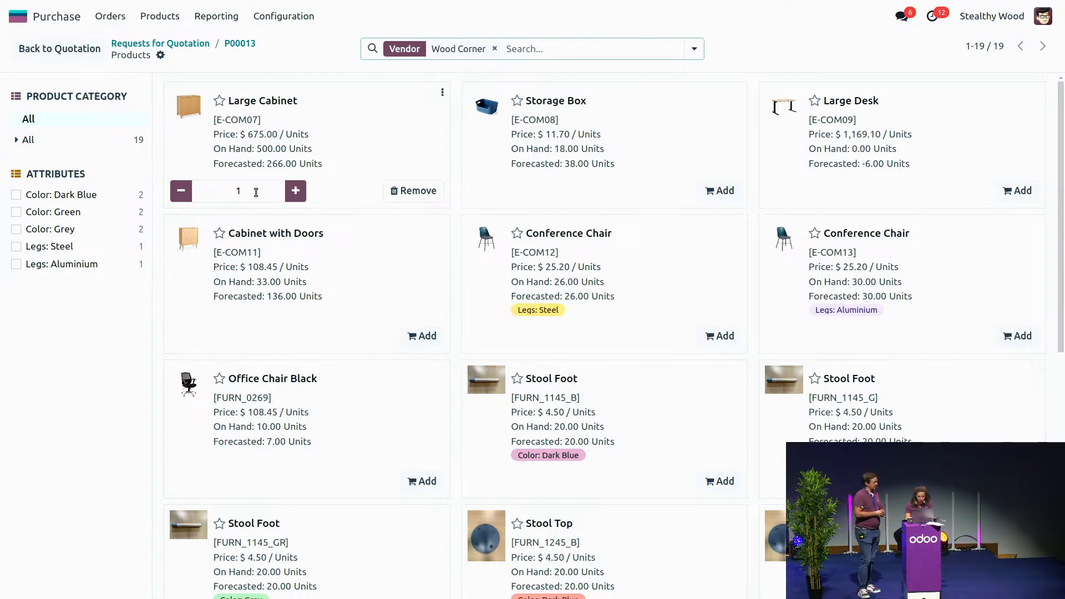
left_click(256, 193)
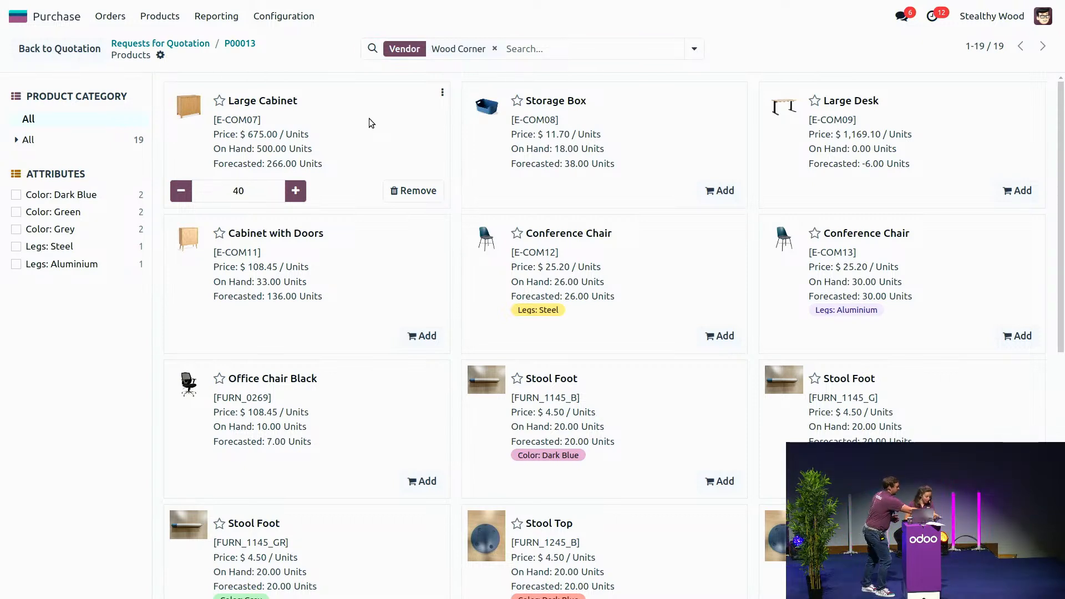
Step: Filter the catalog by product "dra", add the Drawer with a quantity of 25, and clear the product filter
left_click(537, 49)
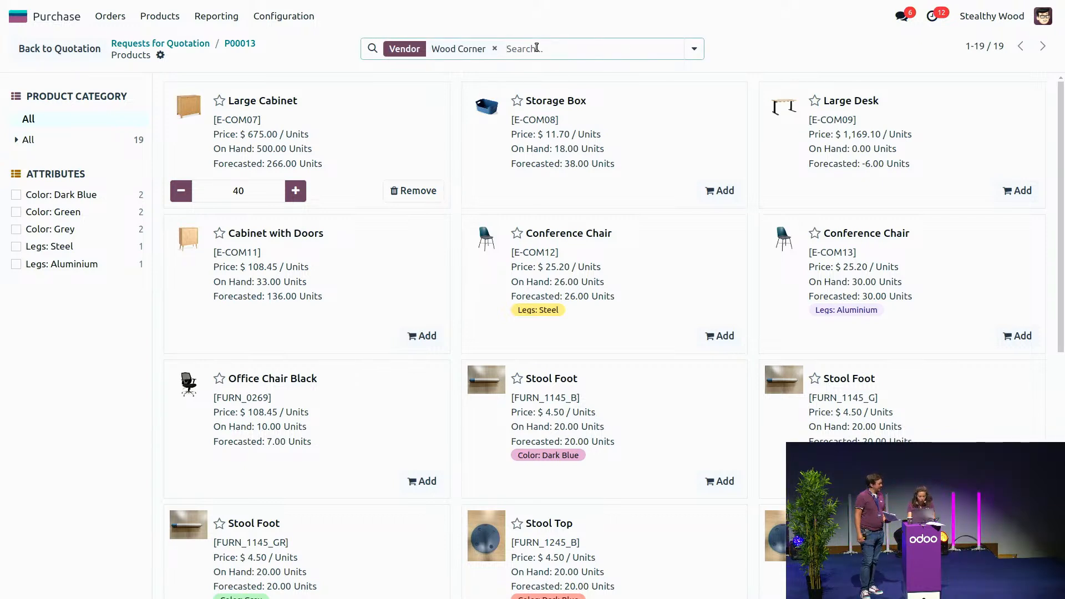
type("dra")
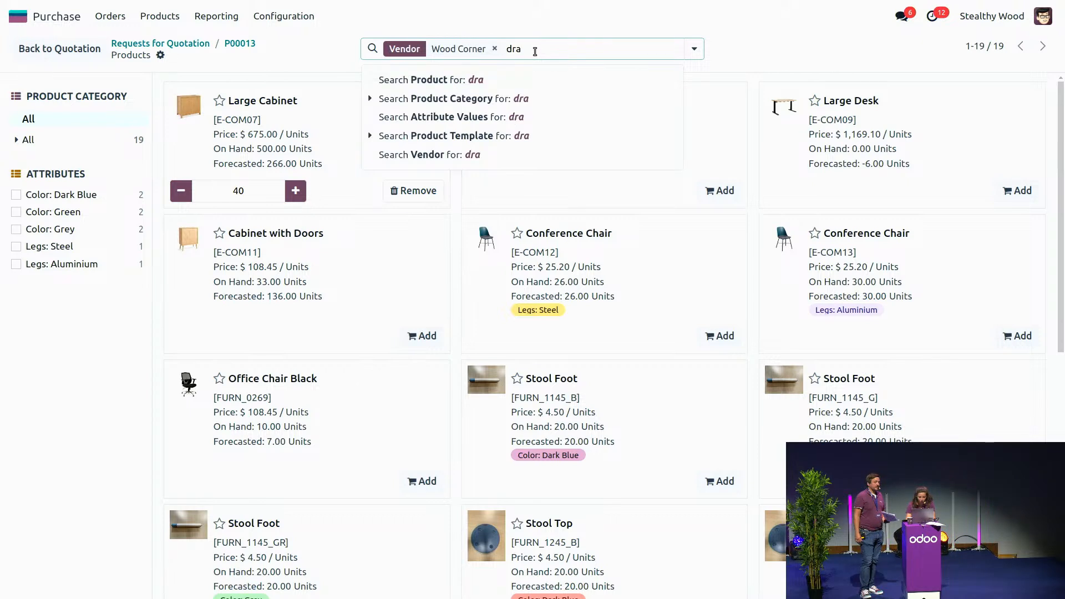
type("w")
key("Return")
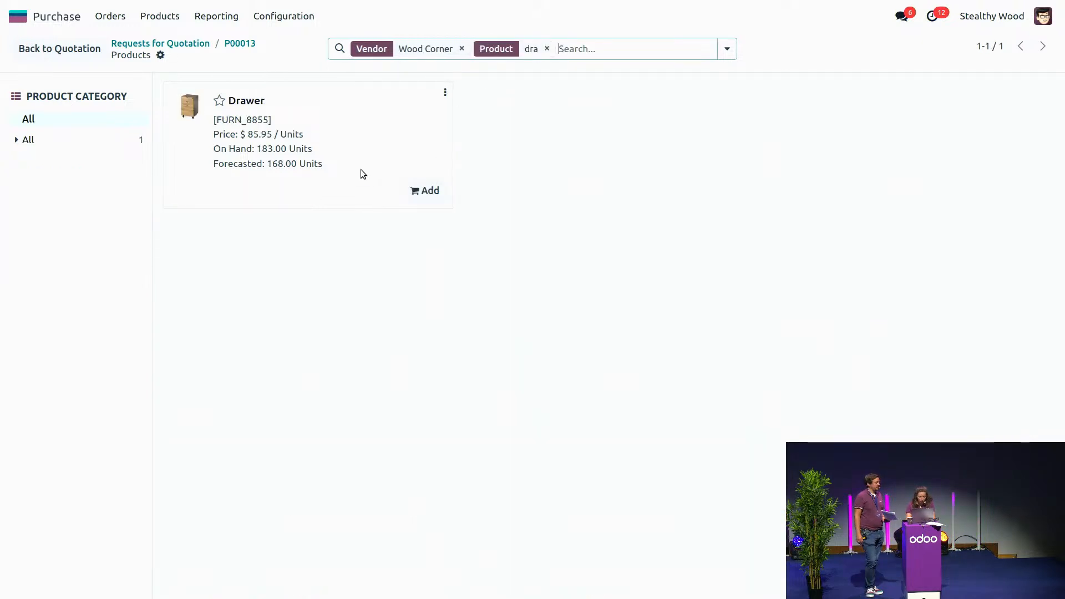
left_click(426, 190)
left_click(261, 191)
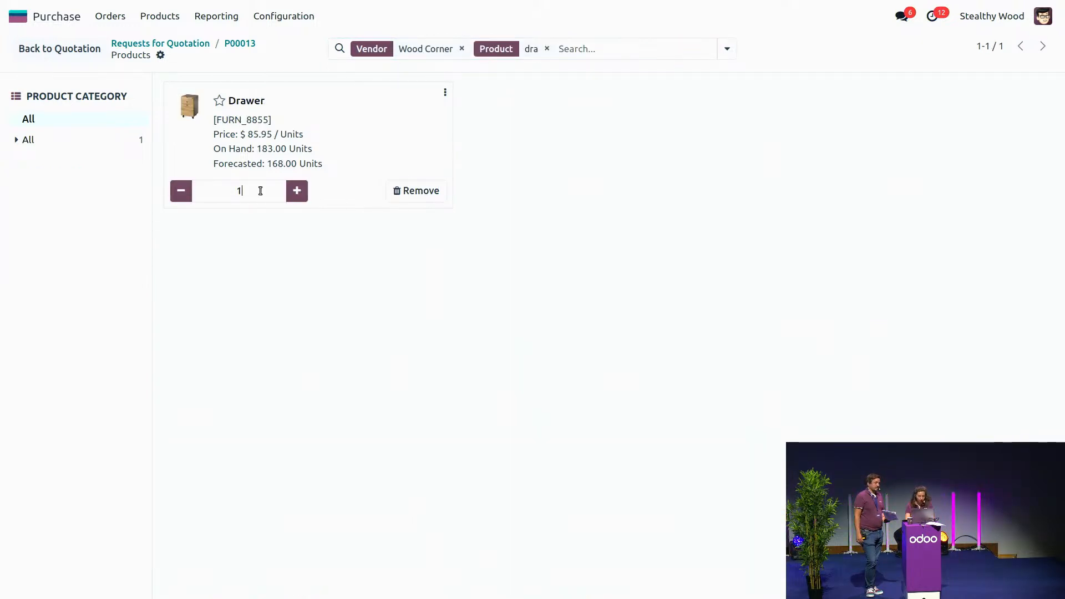
key("BackSpace")
type("25")
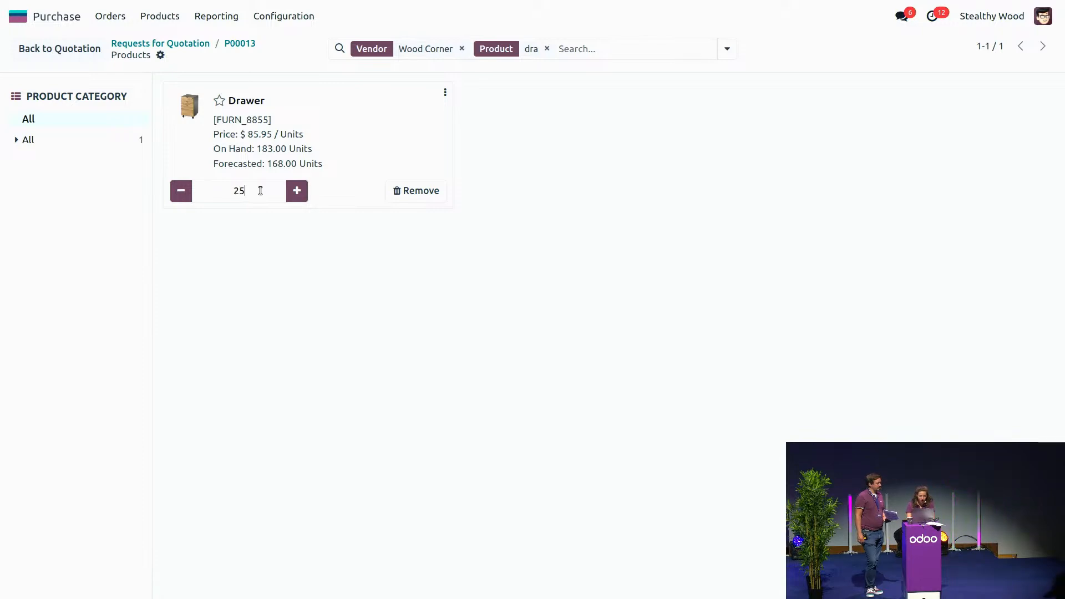
left_click(548, 48)
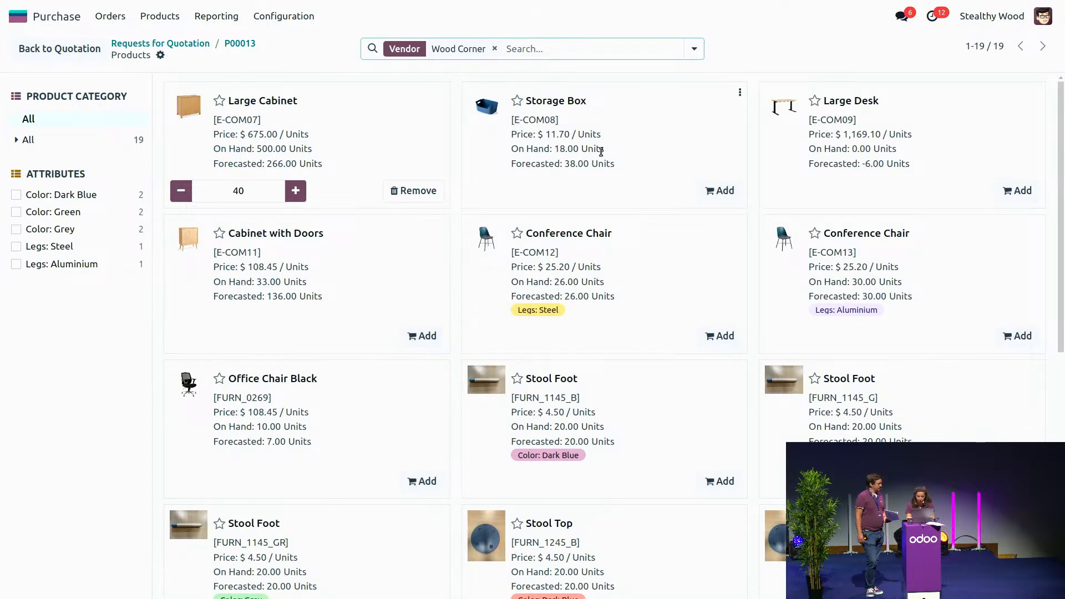
Step: Add the Storage Box and raise its quantity to 100 units using its packaging increments
left_click(721, 191)
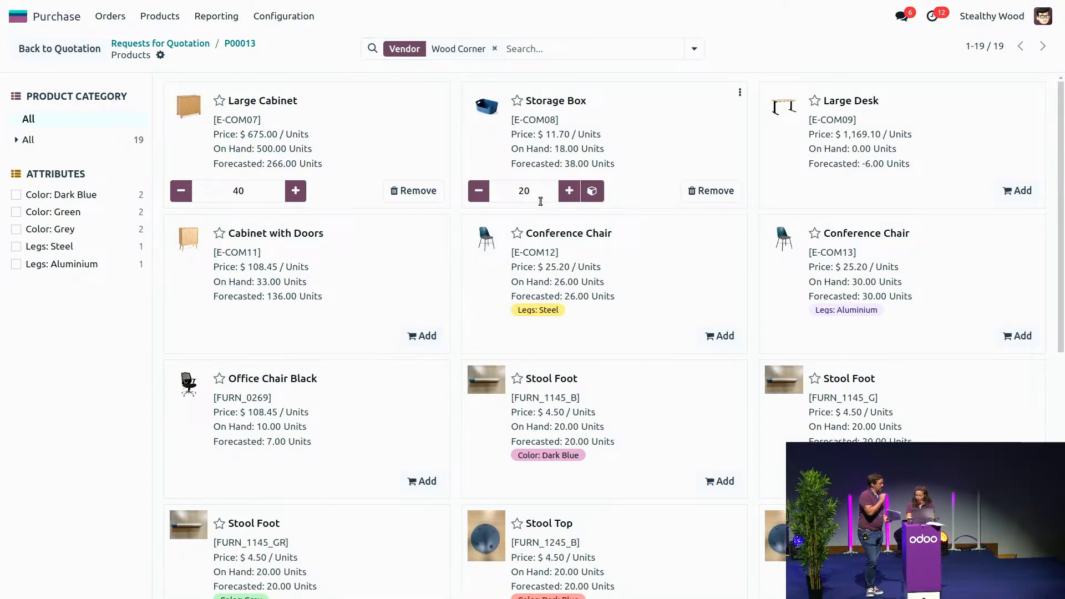
left_click(596, 193)
left_click(596, 193)
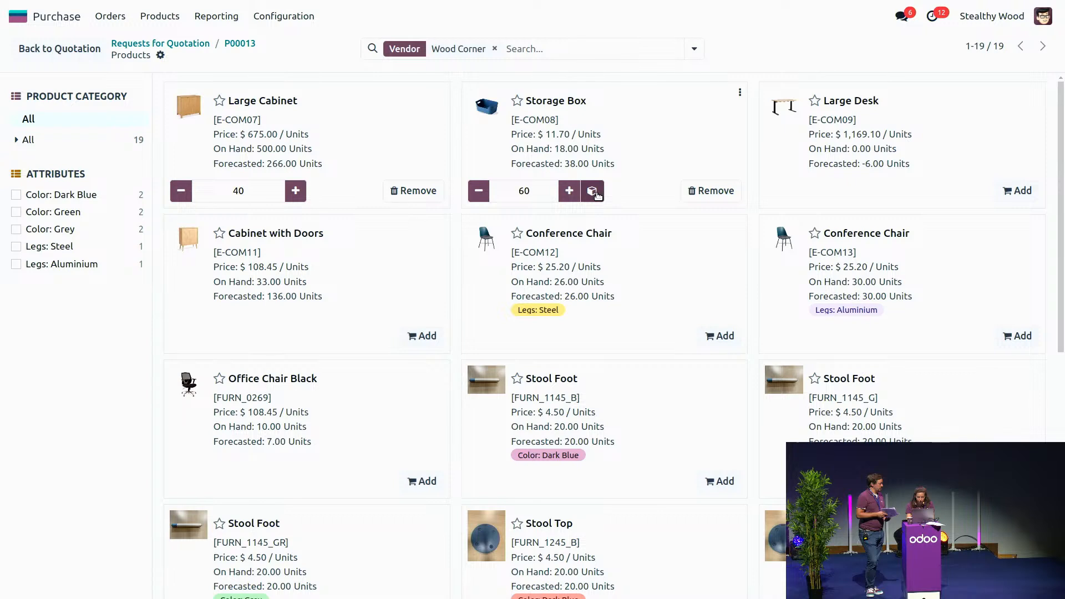
left_click(596, 193)
left_click(597, 193)
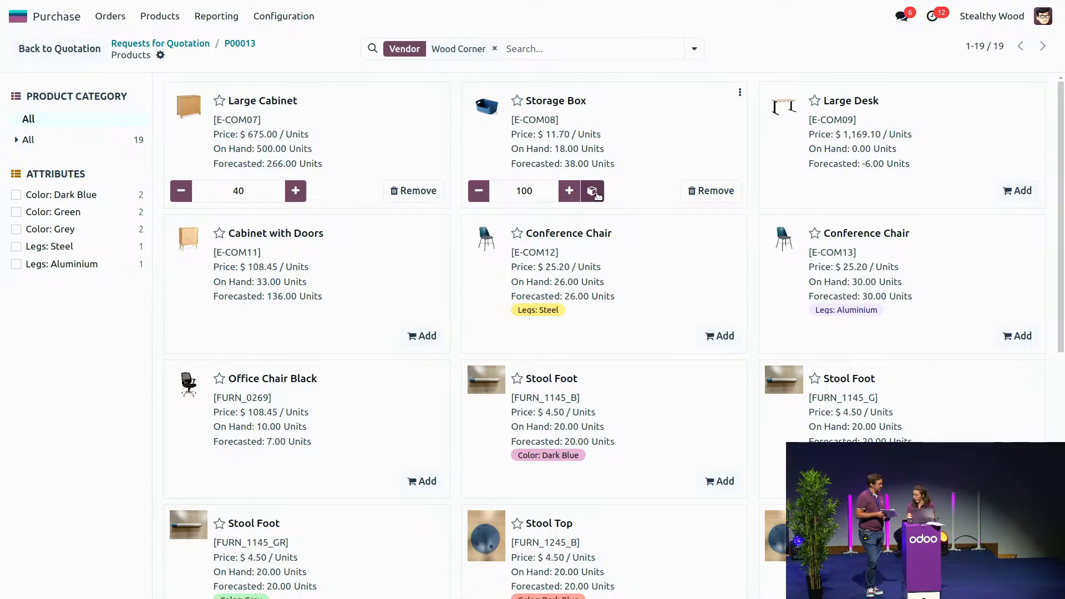
Step: Add 31 units of Office Chair Black (30 plus one more) and return to the request for quotation
left_click(429, 481)
left_click(264, 475)
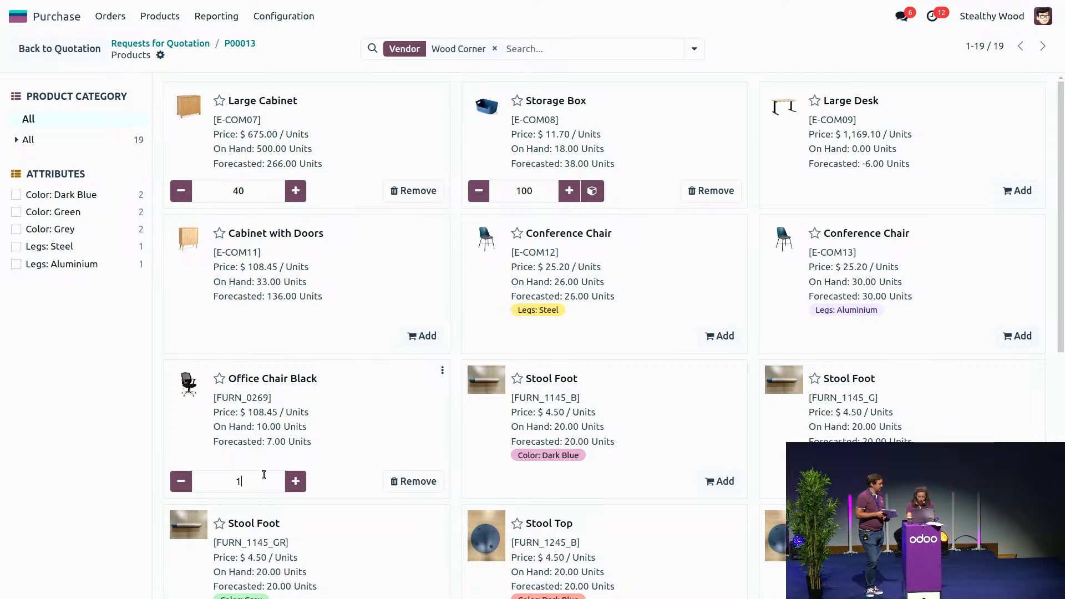
key("BackSpace")
type("30")
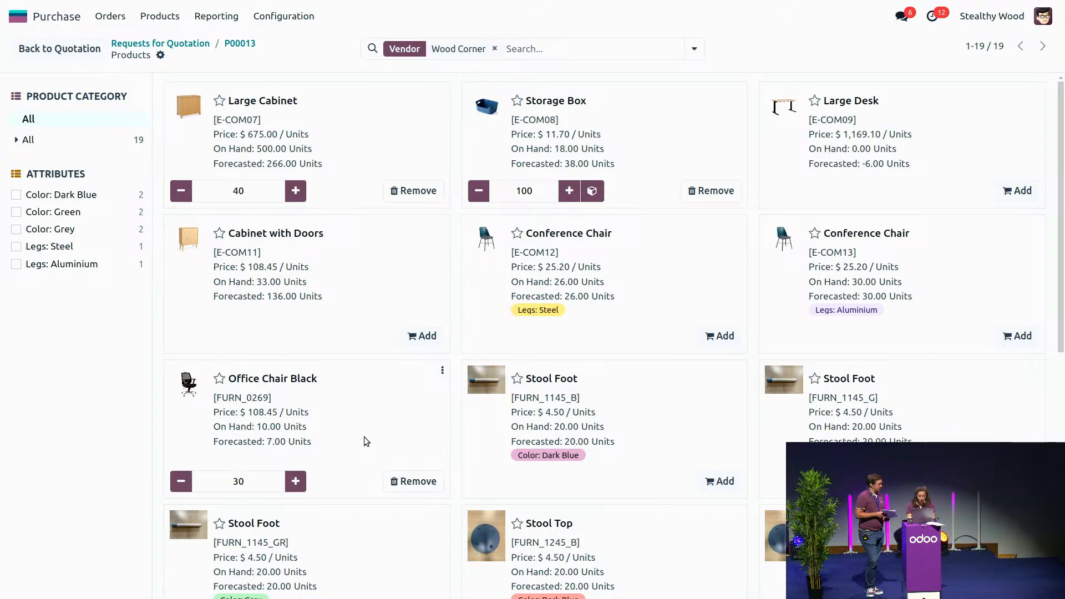
left_click(364, 437)
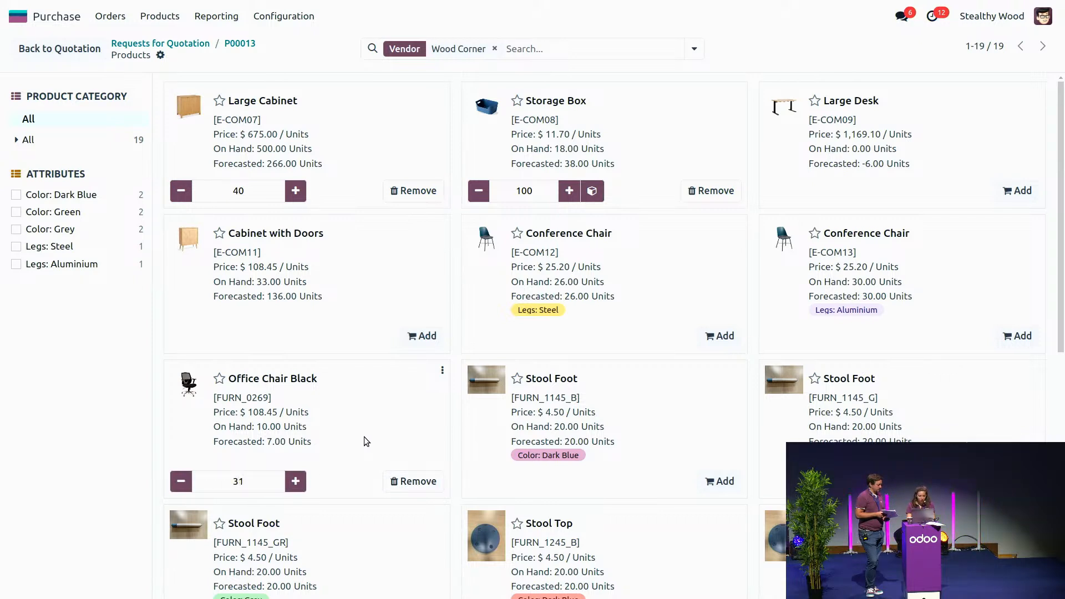
left_click(68, 50)
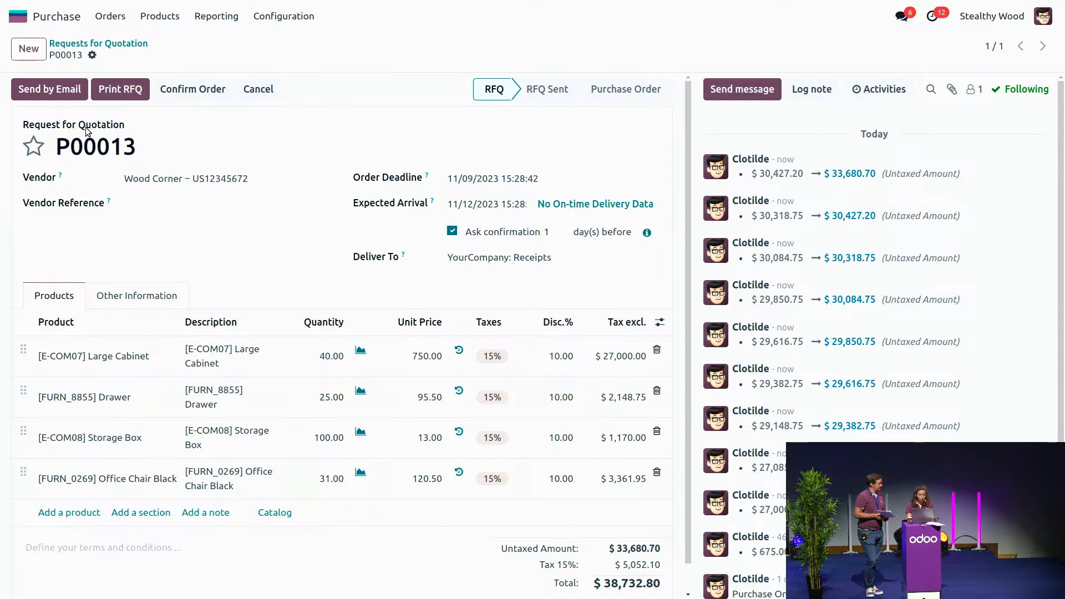
Step: Email the request for quotation to the vendor, adding the line "Could you please do a commercial gesture? :)" after the attachment sentence
left_click(41, 92)
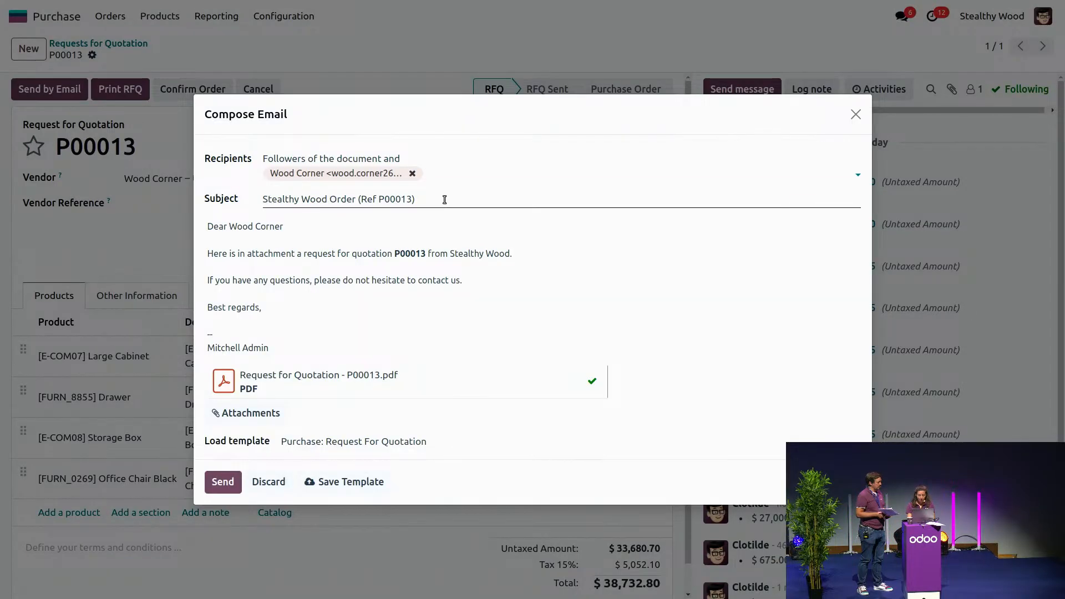
left_click(555, 260)
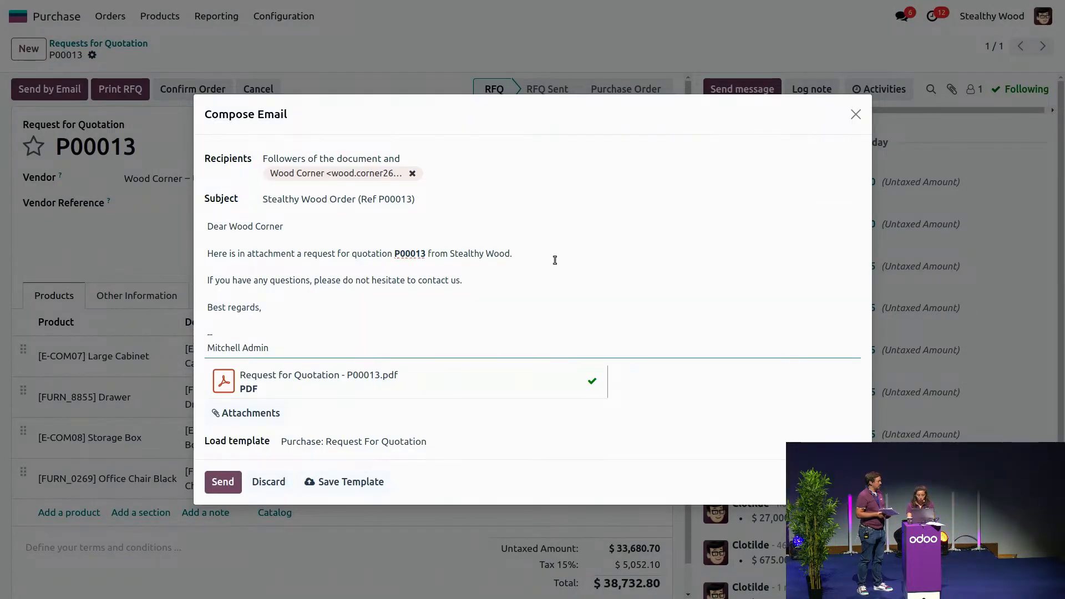
key("Return")
key("Return")
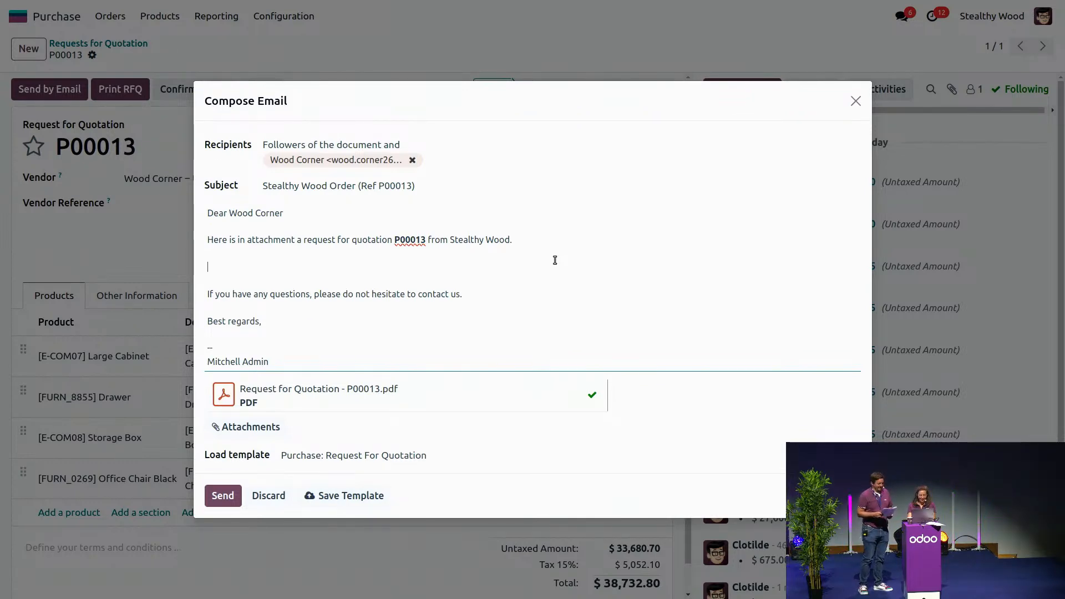
type("Could ")
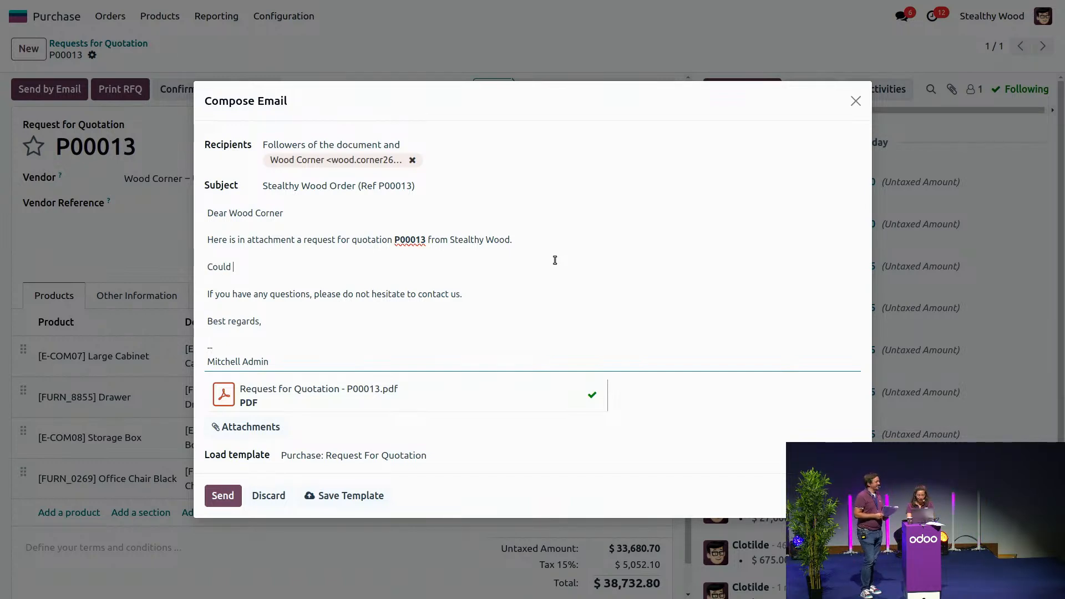
type("you please d")
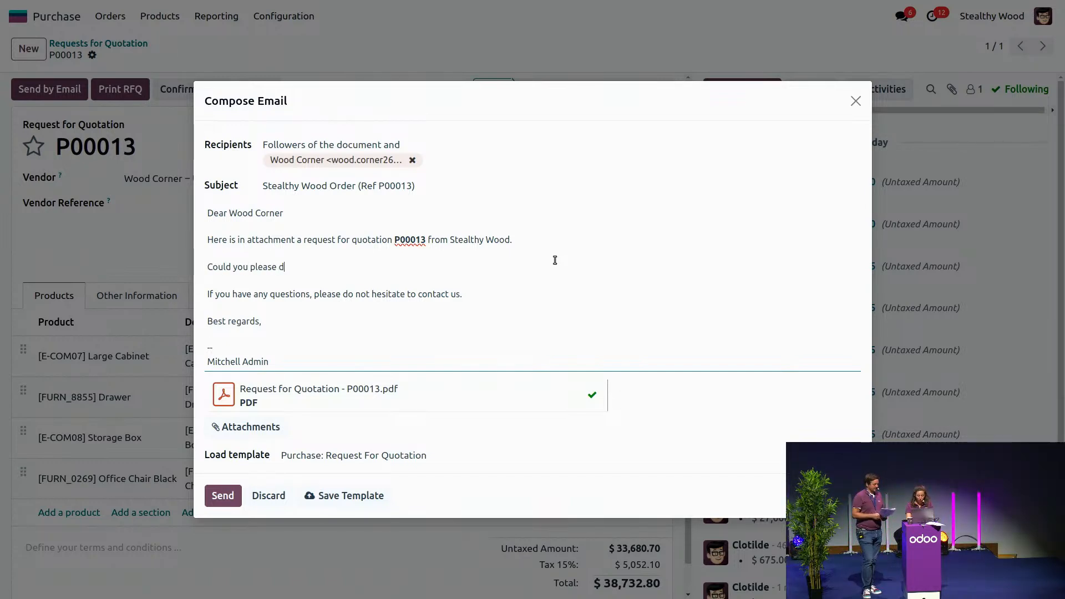
type("o a commercia")
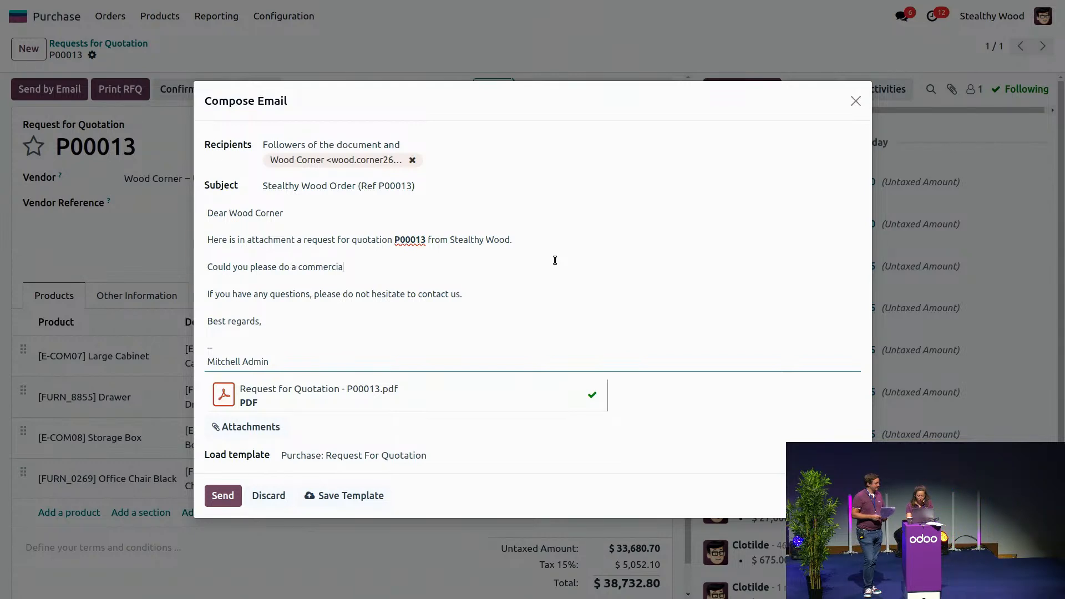
type("l gesture,")
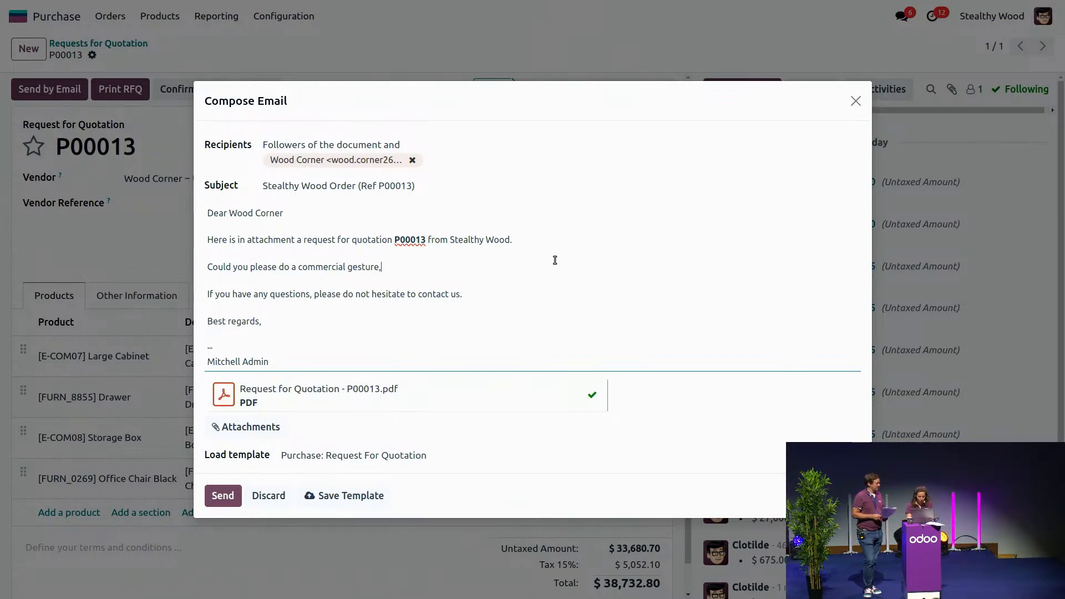
key("BackSpace")
type("? :)")
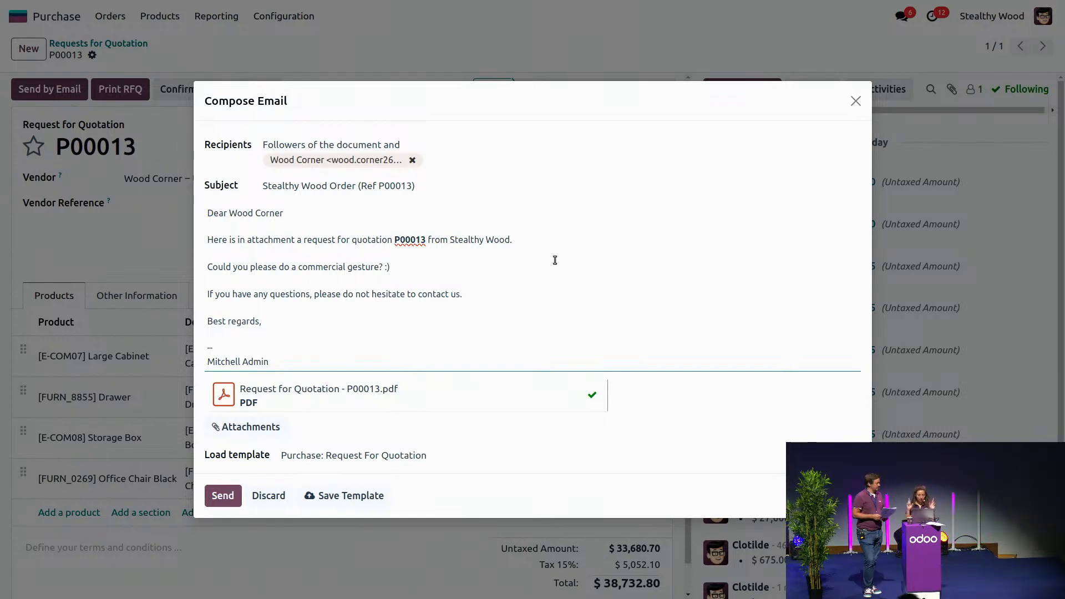
left_click(219, 497)
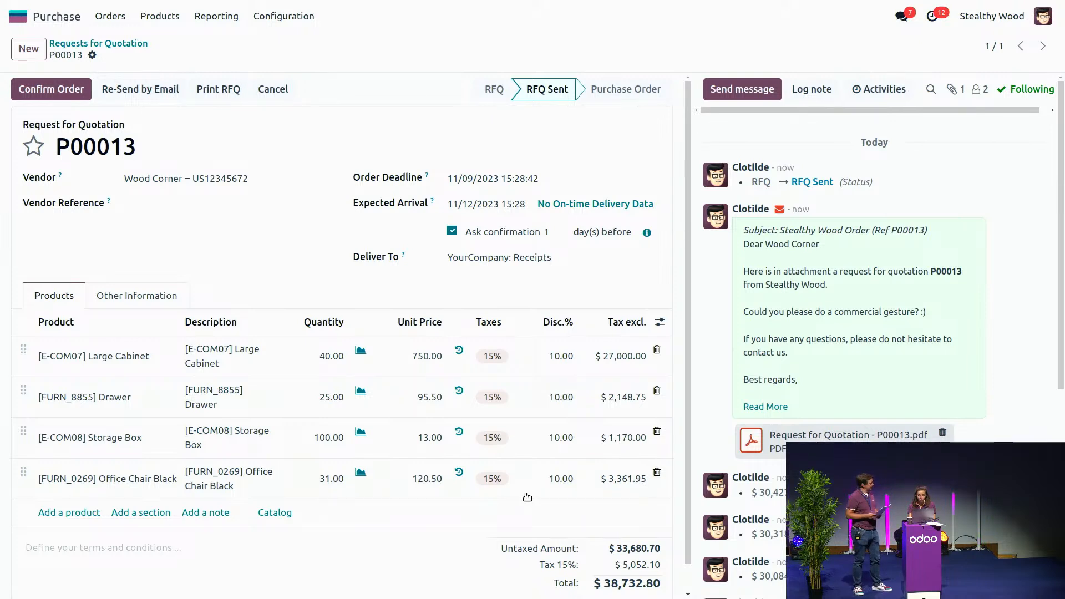
Step: Switch to the Inventory app, open the Replenishment list, and widen the Product column to show the product names
left_click(36, 19)
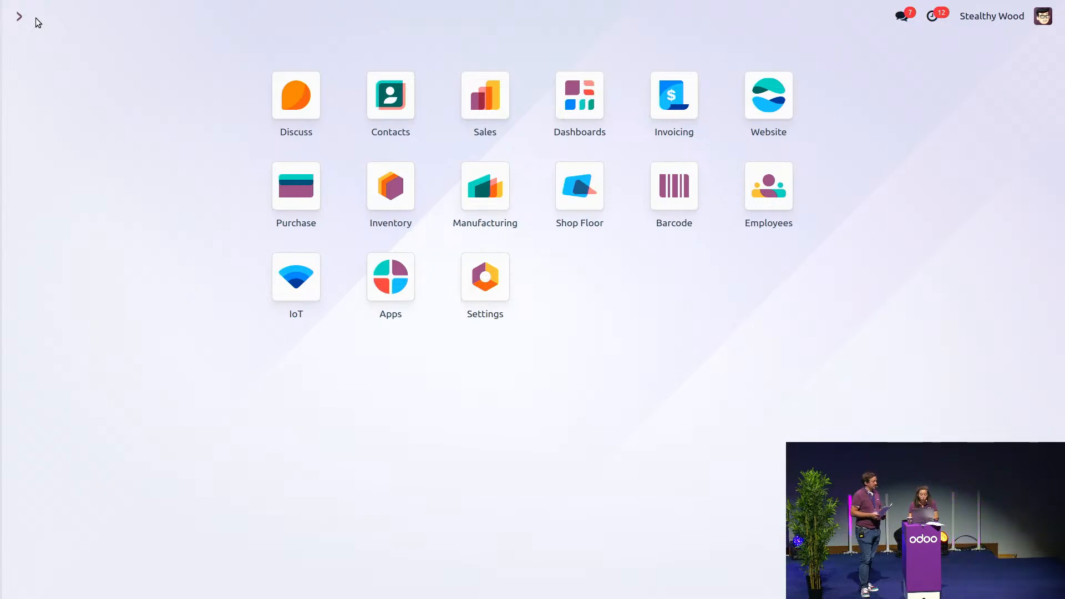
left_click(377, 190)
left_click(188, 19)
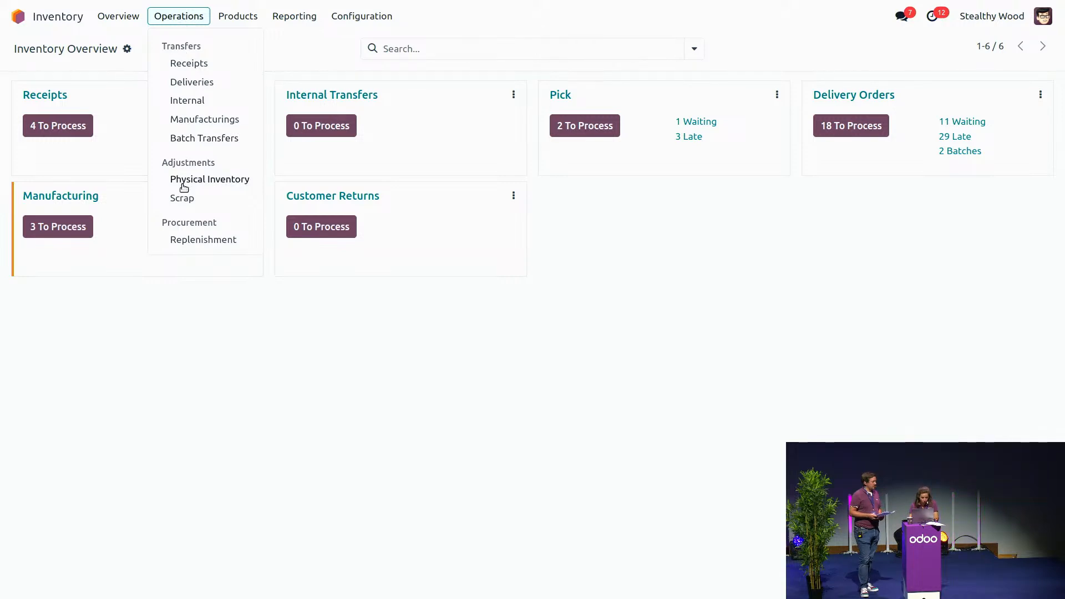
left_click(187, 239)
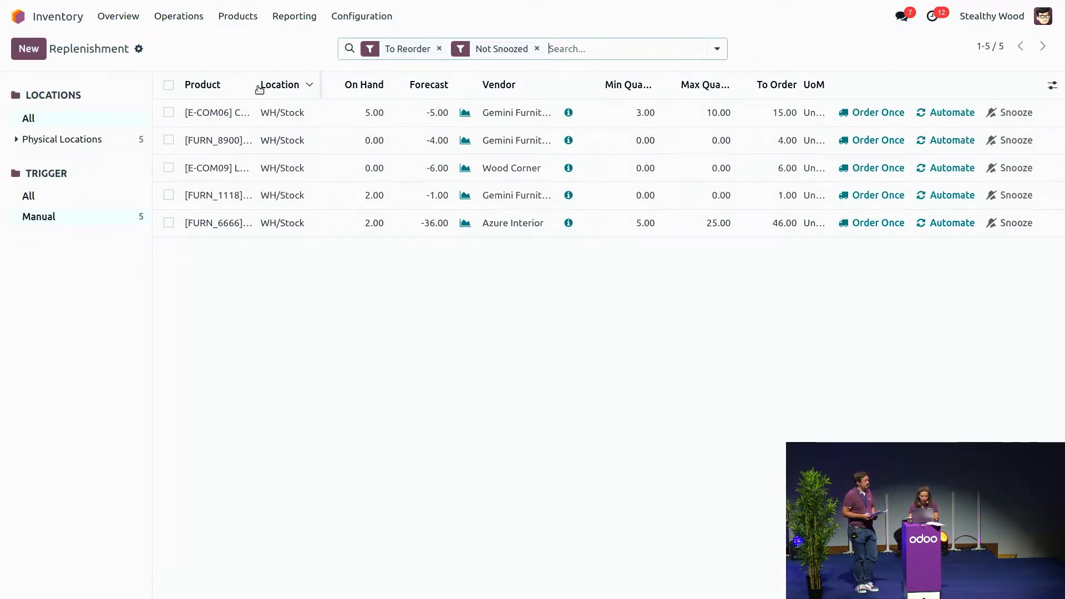
left_click_drag(254, 83, 341, 82)
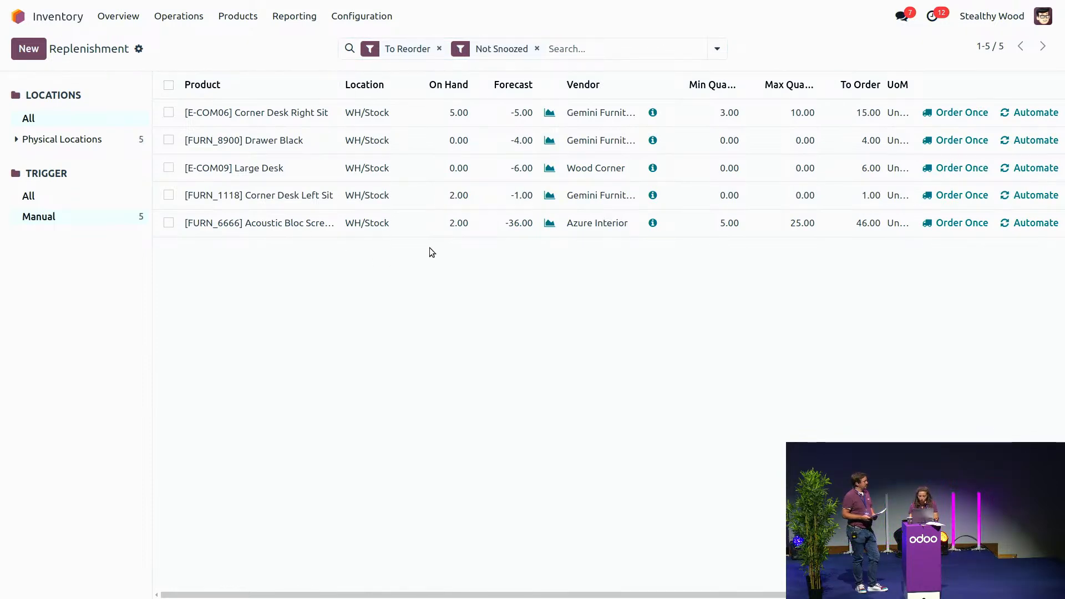
Step: Remove the To Reorder and Not Snoozed filters from the replenishment list and filter it by vendor "azu"
left_click(539, 48)
left_click(461, 49)
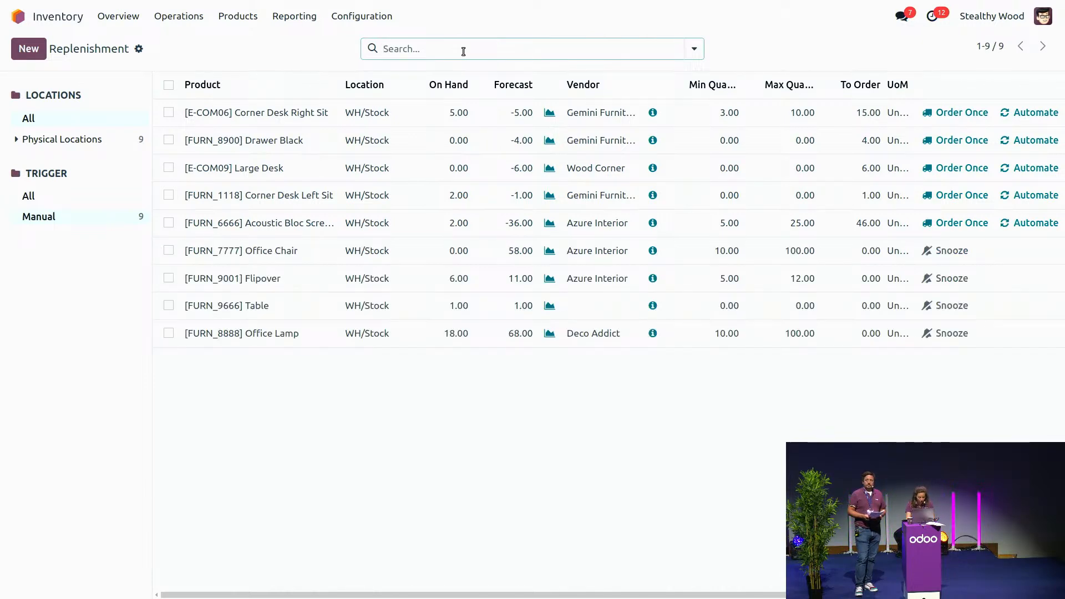
type("aure")
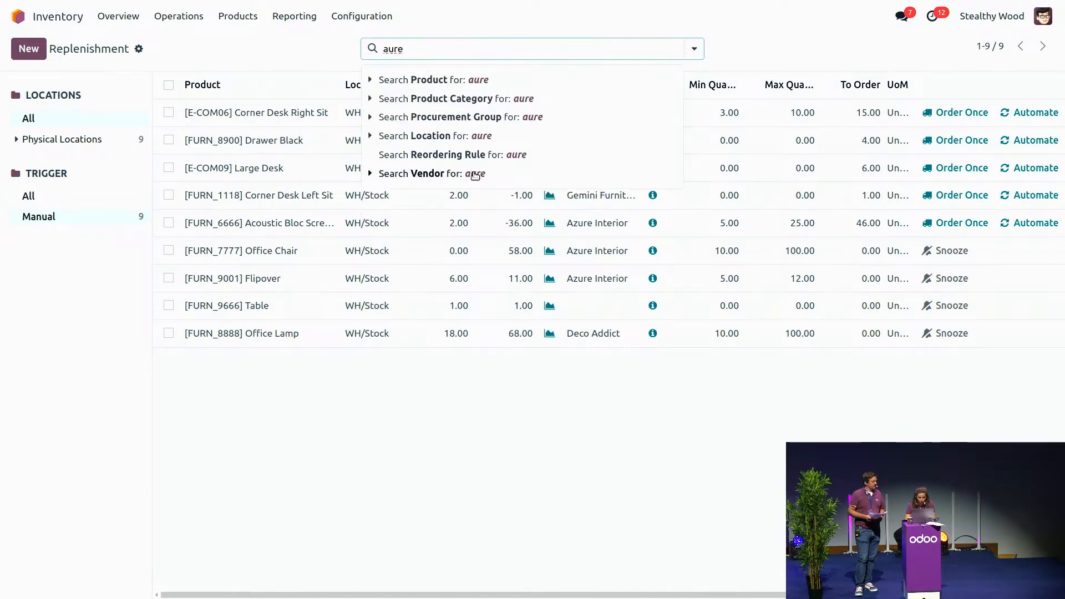
key("BackSpace")
key("BackSpace")
key("BackSpace")
type("z")
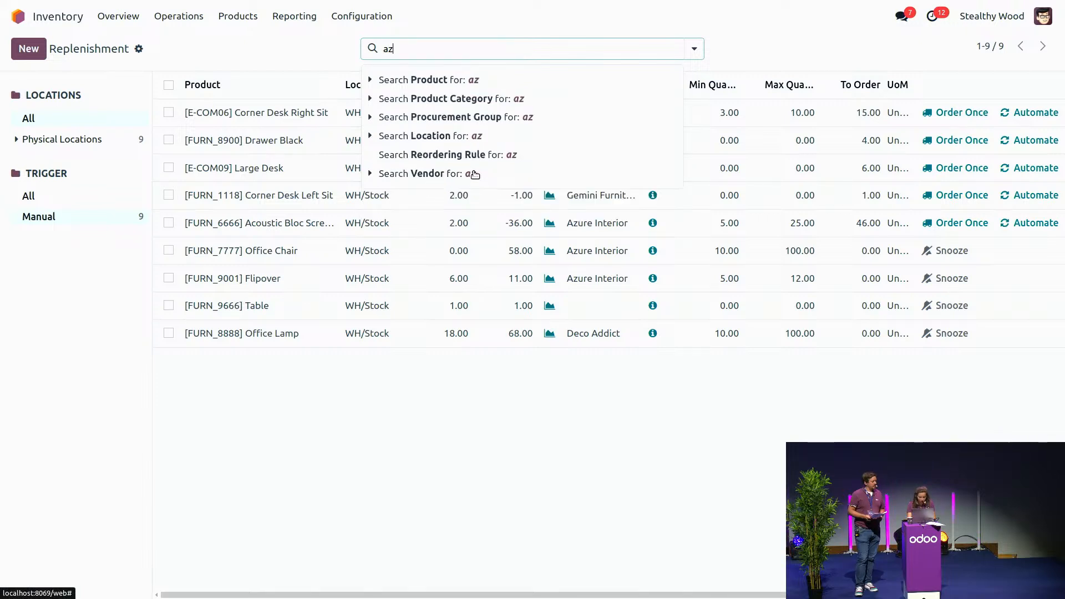
type("u")
left_click(475, 175)
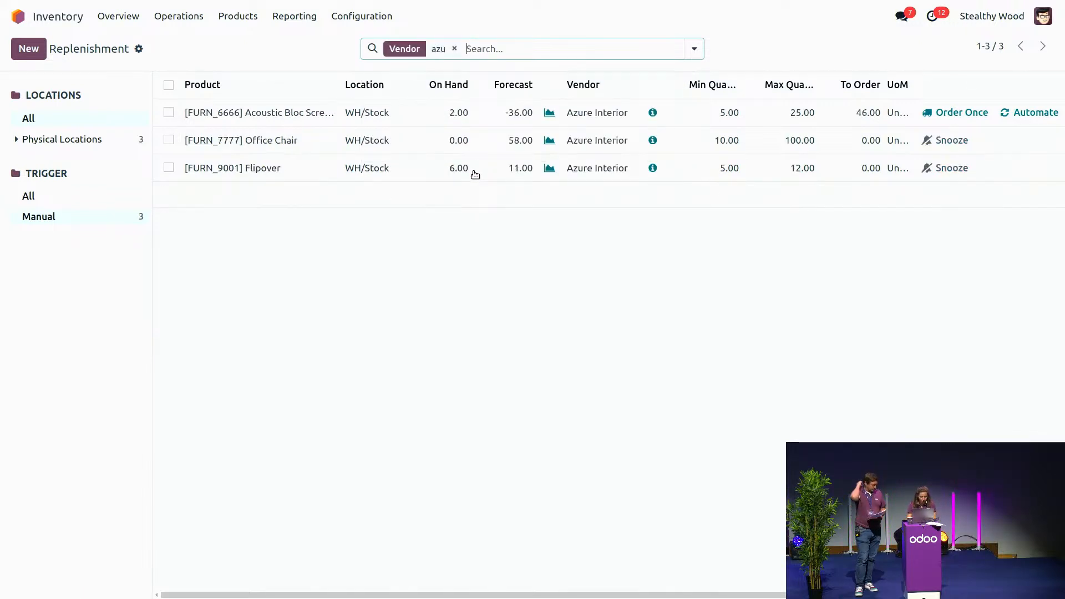
Step: Order all the listed Azure Interior products up to their maximum quantities and return to the apps overview
left_click(169, 86)
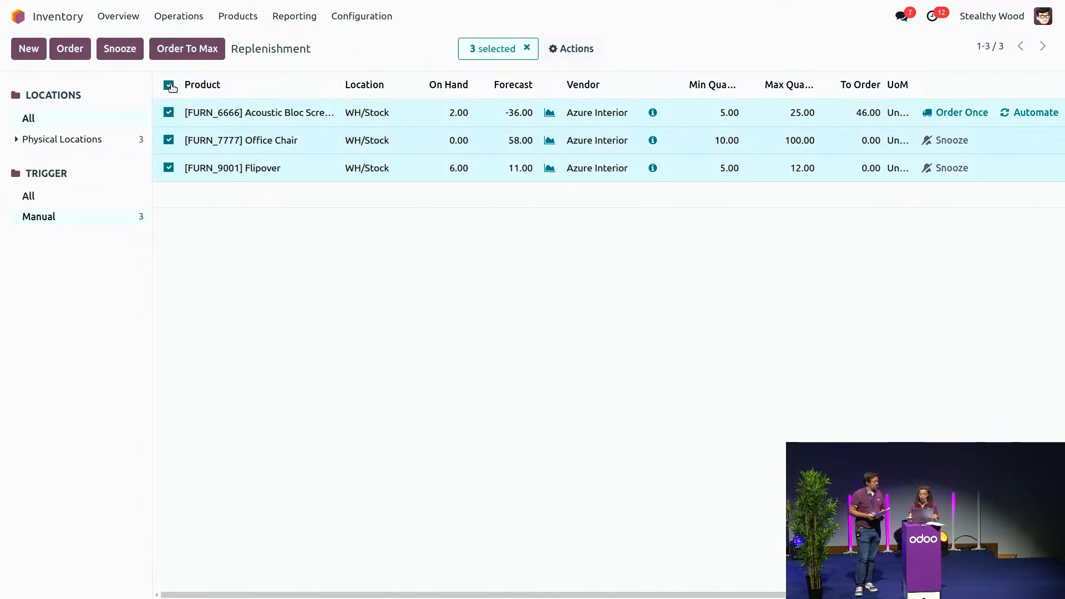
left_click(193, 53)
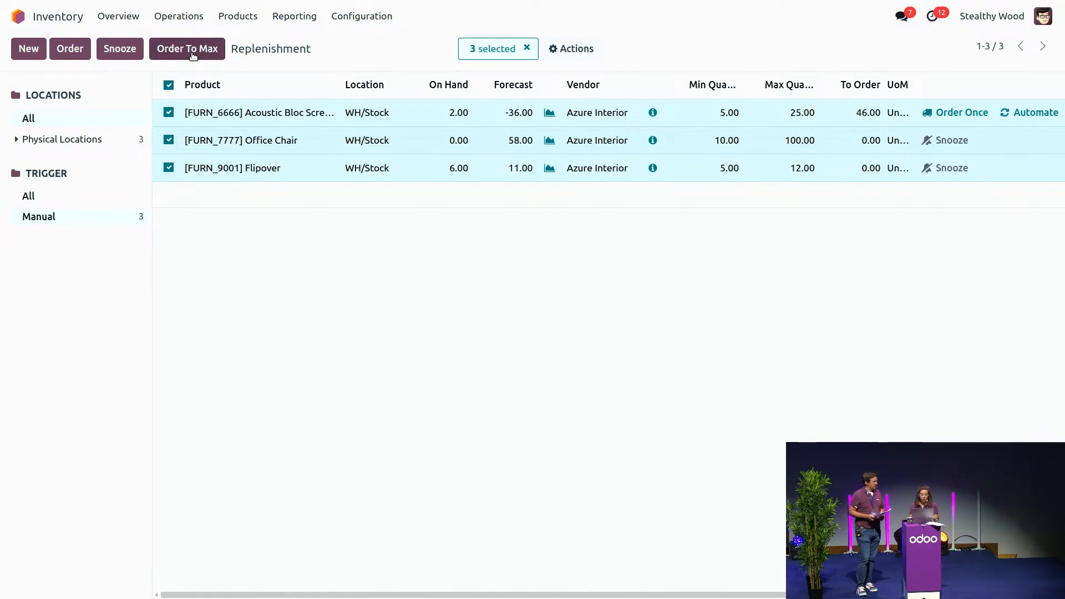
left_click(72, 22)
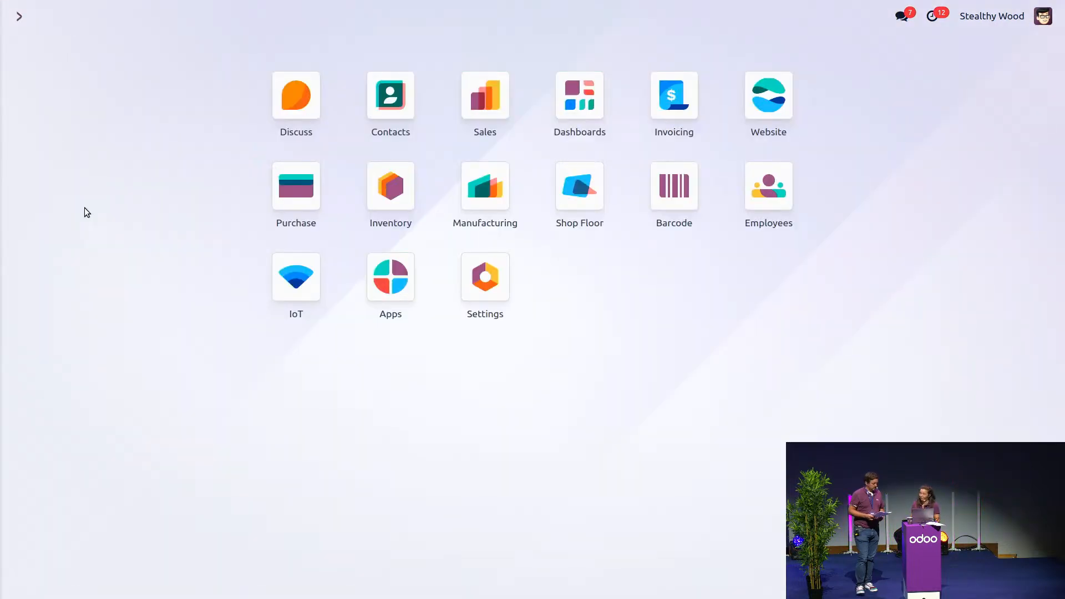
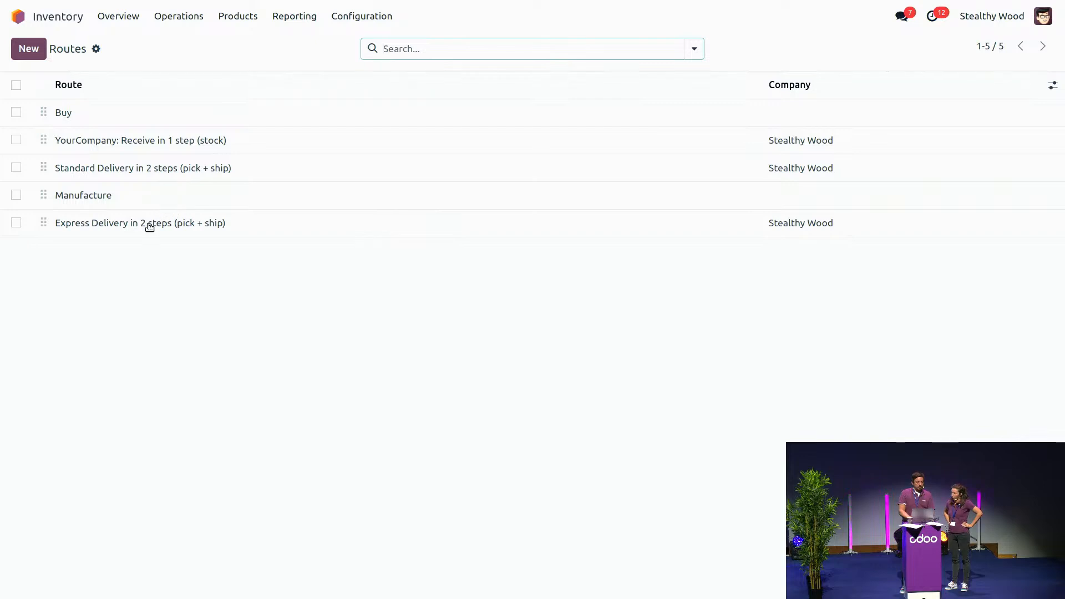
Step: Inspect the Stock to Output rule's lead time in the Express Delivery and Standard Delivery 2-step routes
left_click(143, 229)
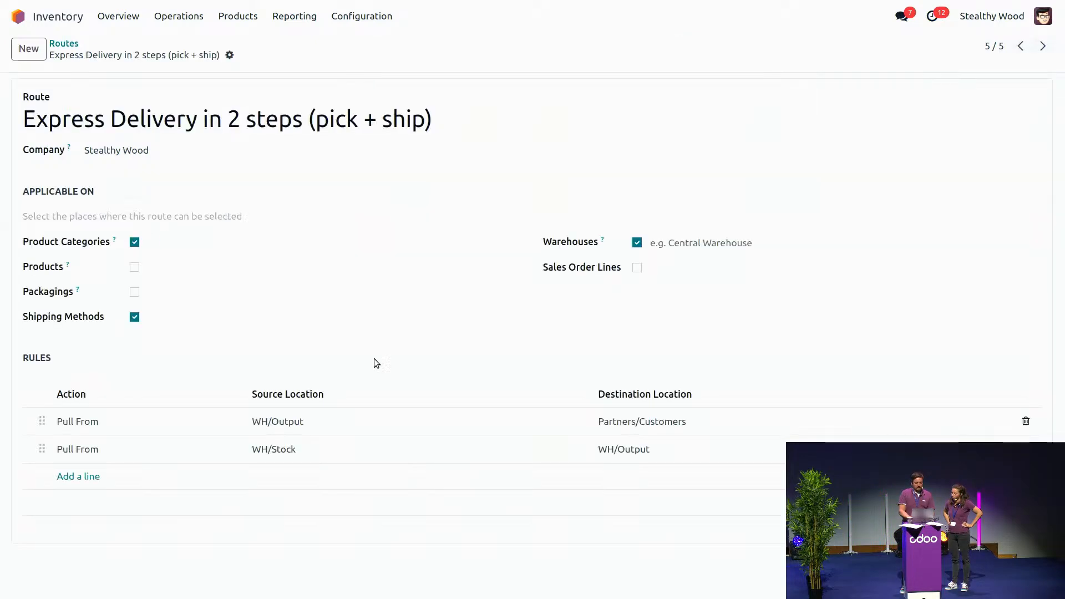
left_click(568, 455)
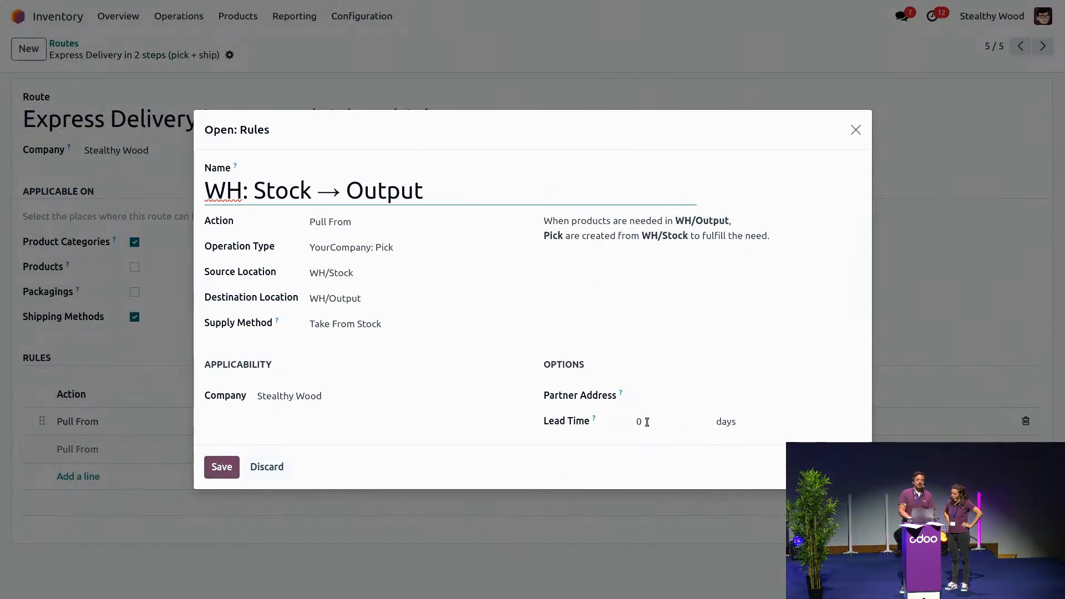
left_click(858, 134)
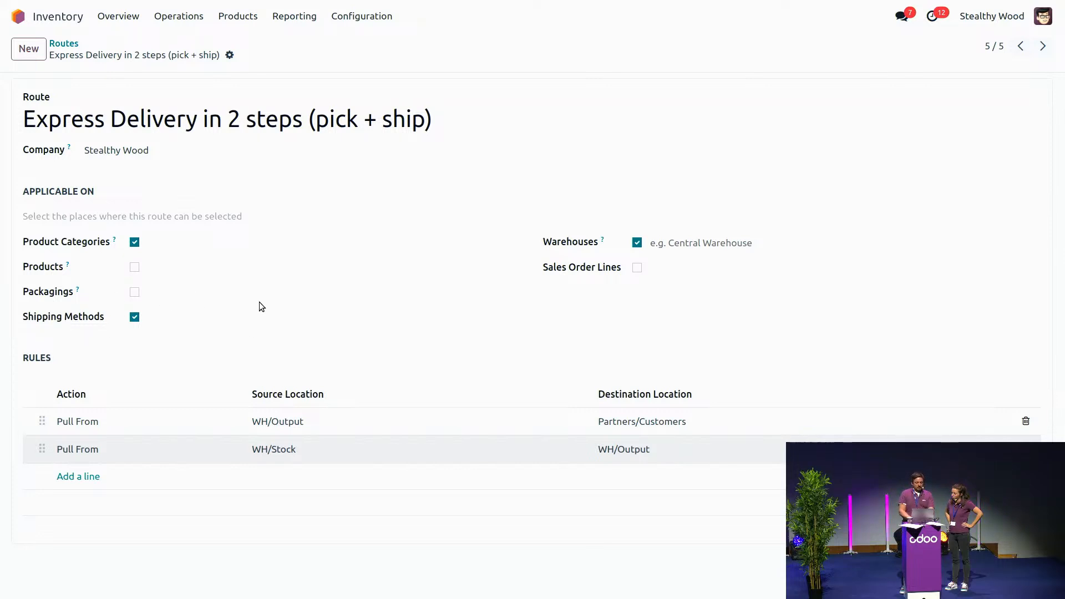
left_click(1022, 47)
left_click(1022, 47)
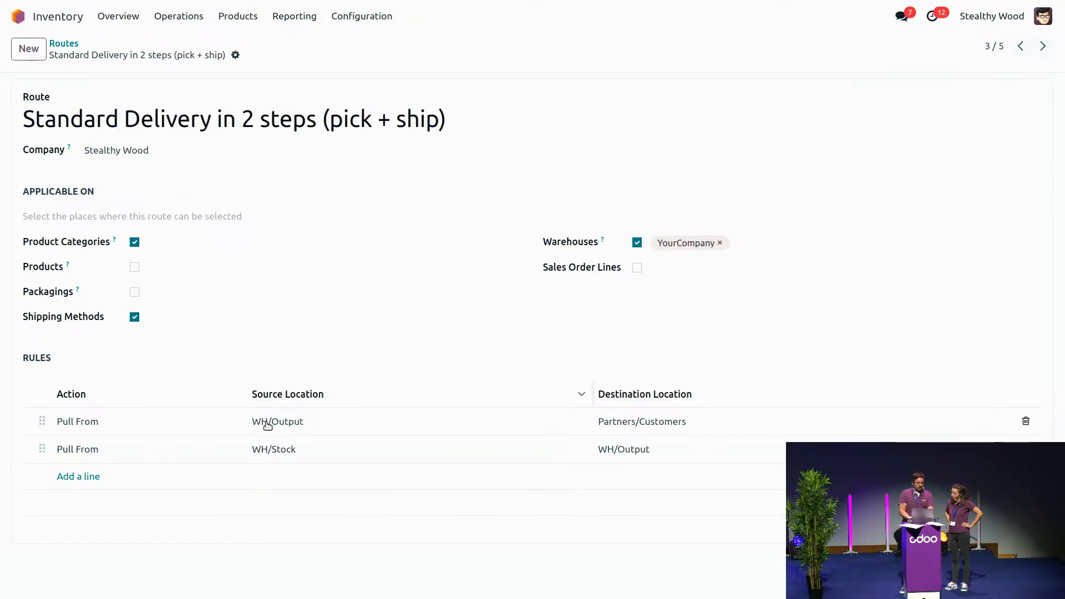
left_click(270, 450)
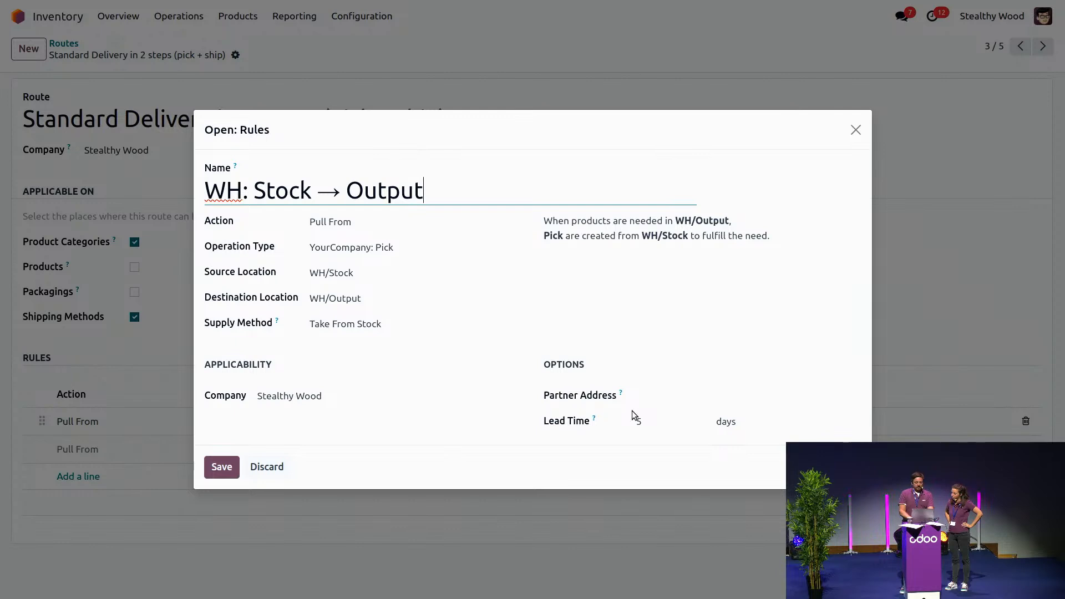
left_click(856, 131)
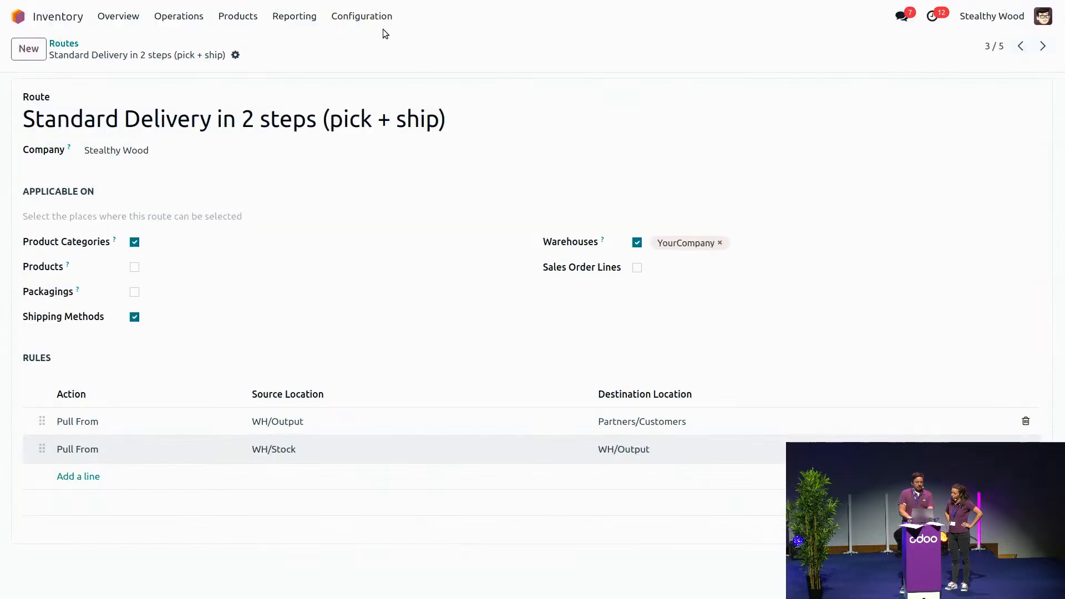
Step: Duplicate the Standard delivery shipping method in the Inventory configuration
left_click(347, 20)
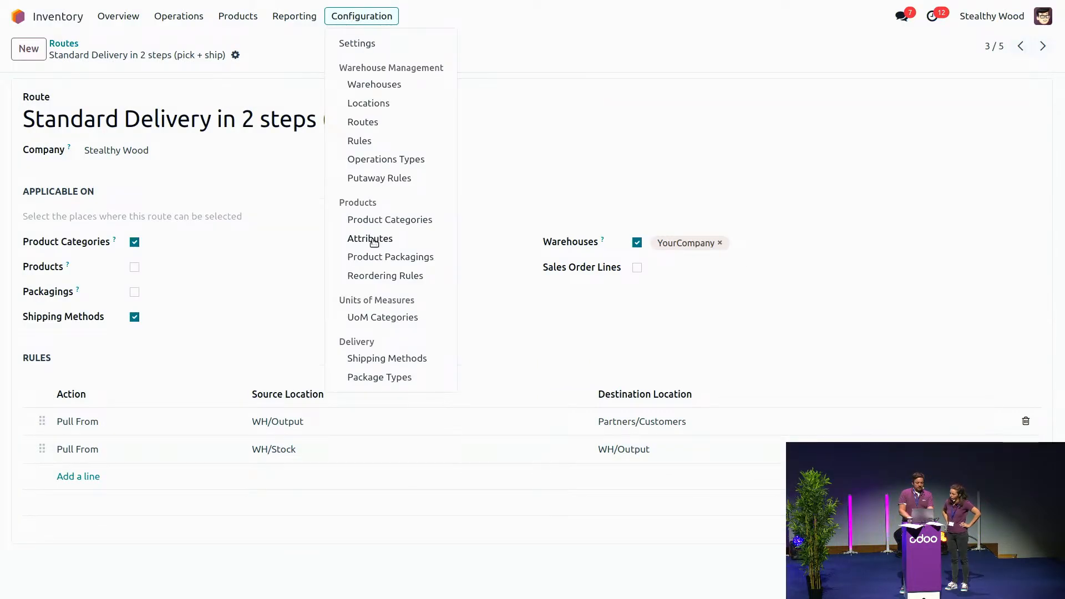
left_click(388, 363)
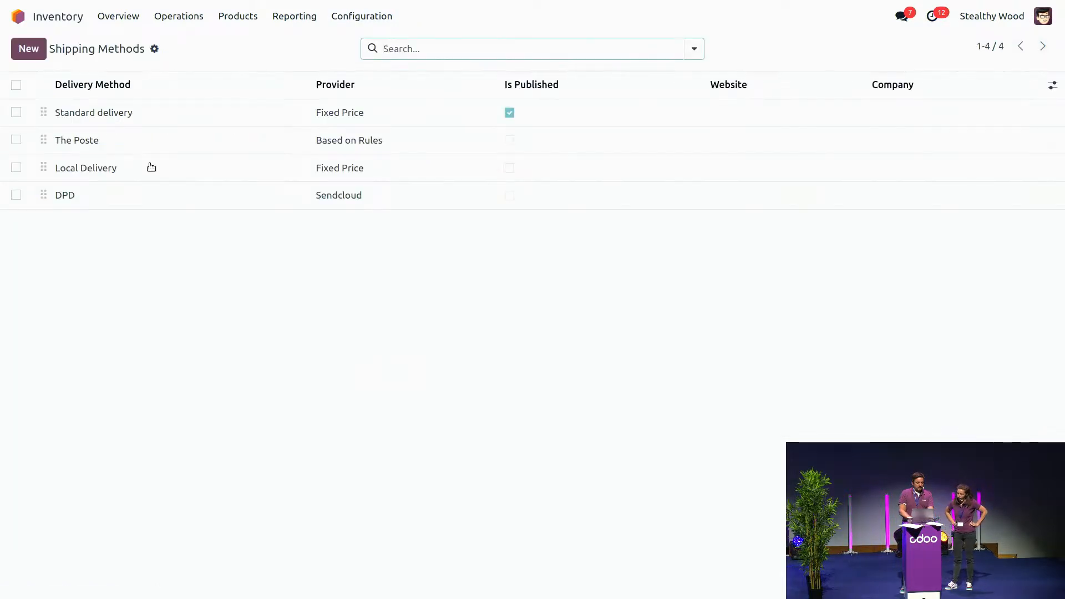
left_click(95, 113)
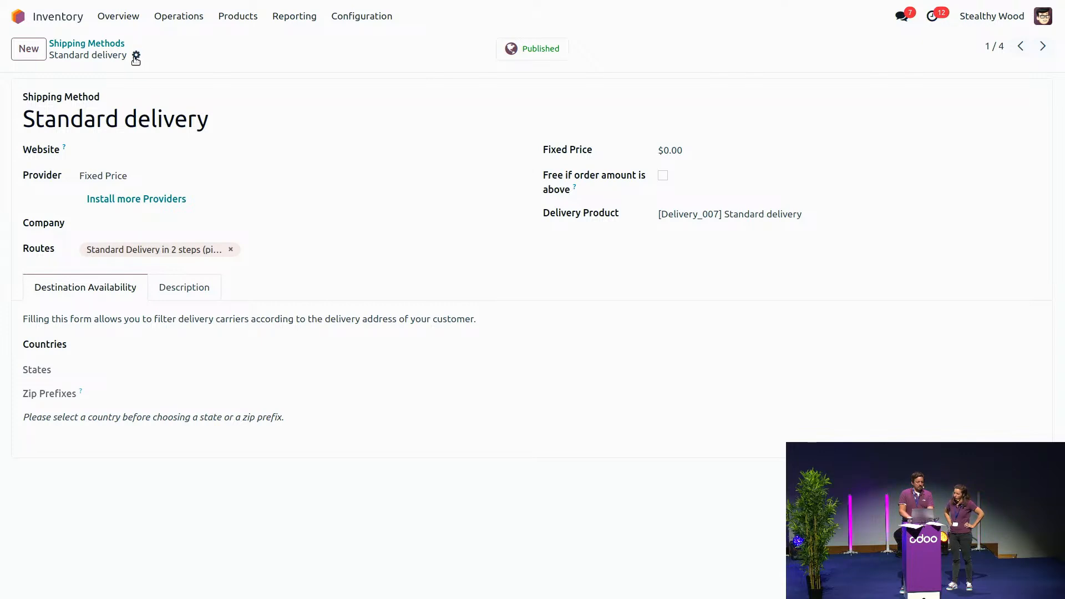
left_click(136, 57)
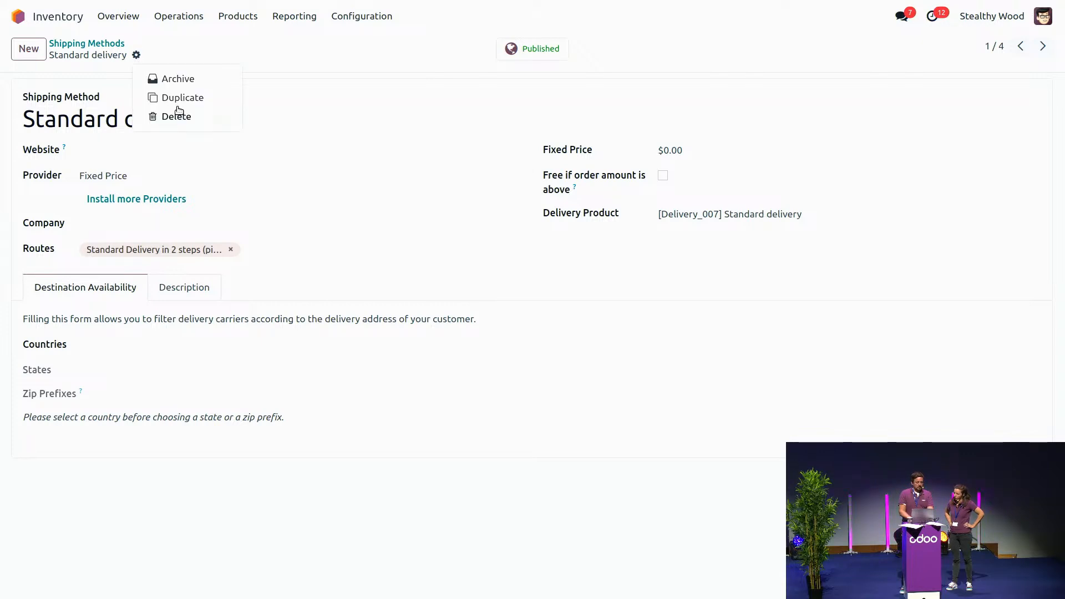
left_click(173, 98)
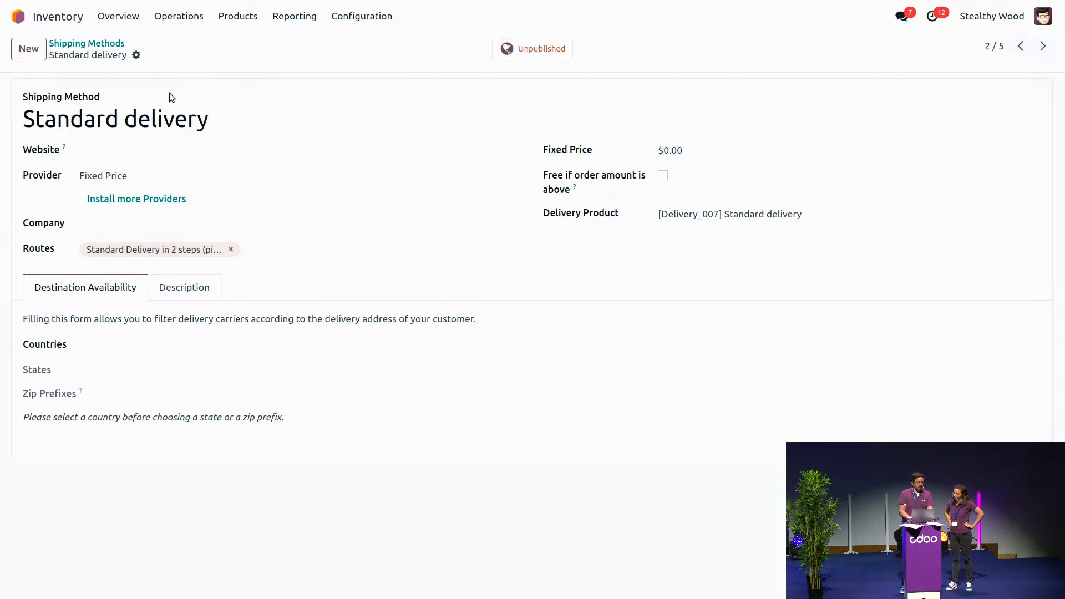
Step: Rename the duplicated shipping method as Express delivery, replace its route with Express Delivery in 2 steps (pick + ship), and save it
double_click(75, 118)
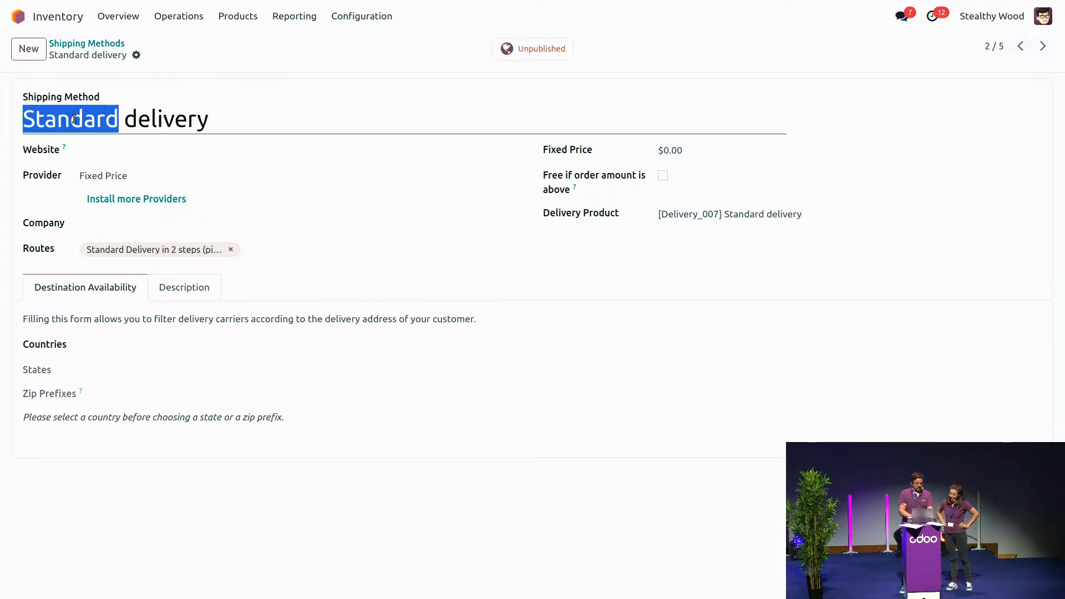
type("Exp")
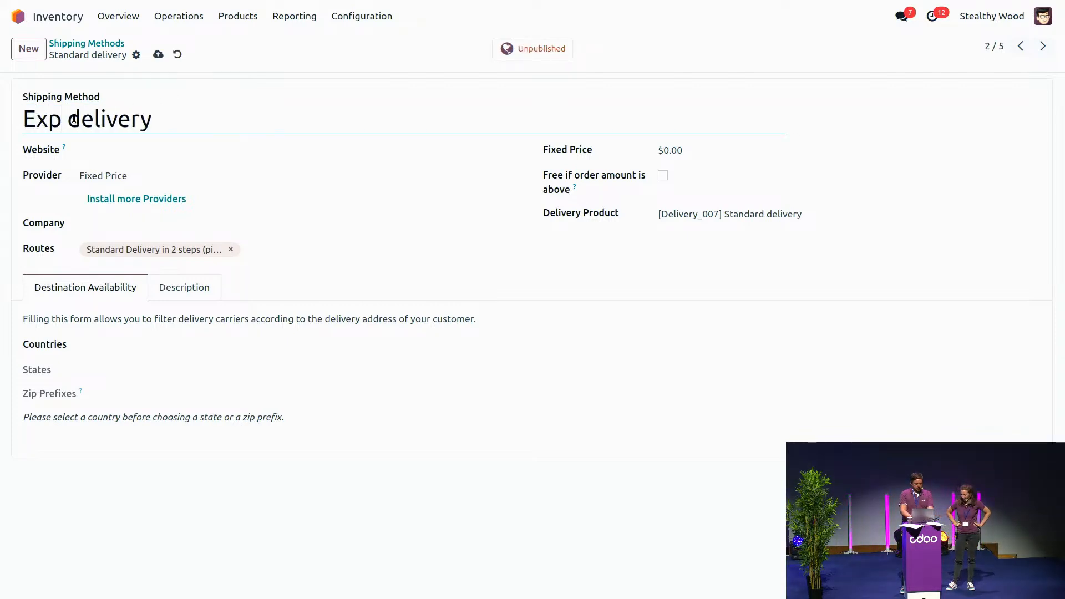
type("ress")
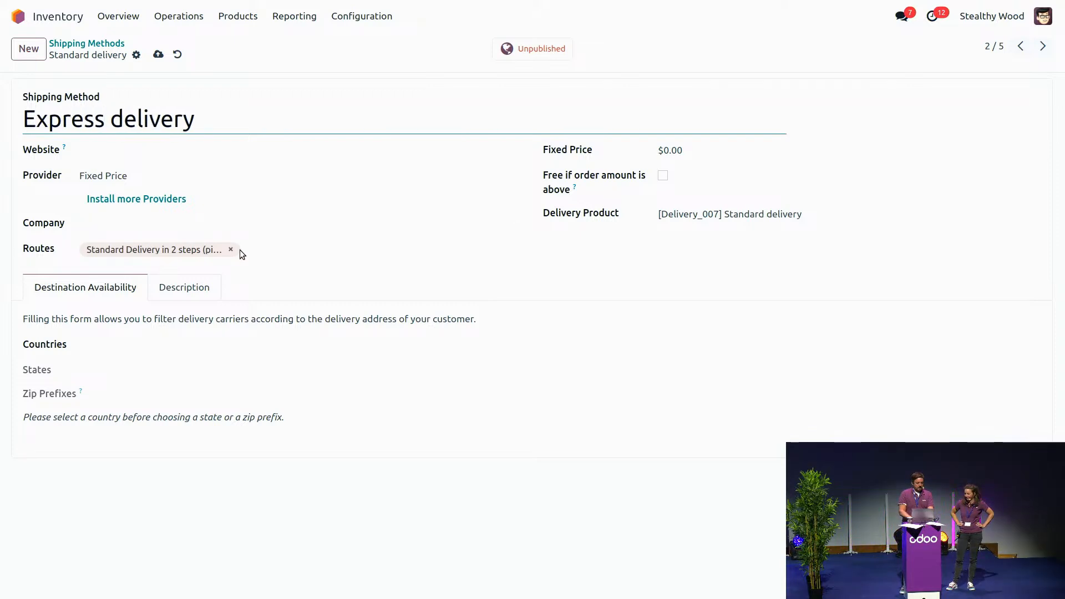
left_click(231, 249)
left_click(167, 253)
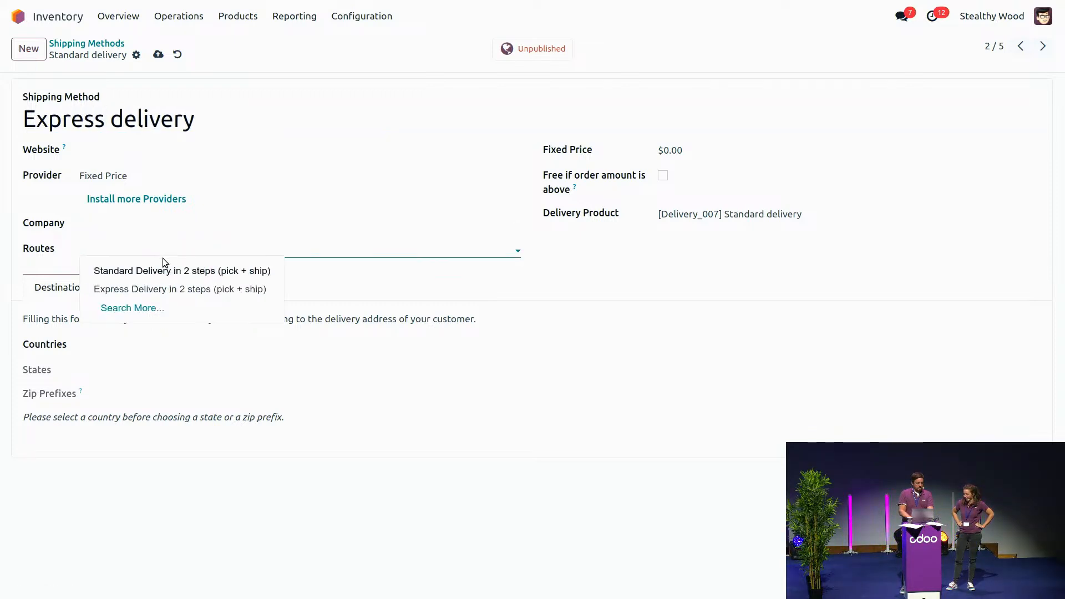
left_click(166, 290)
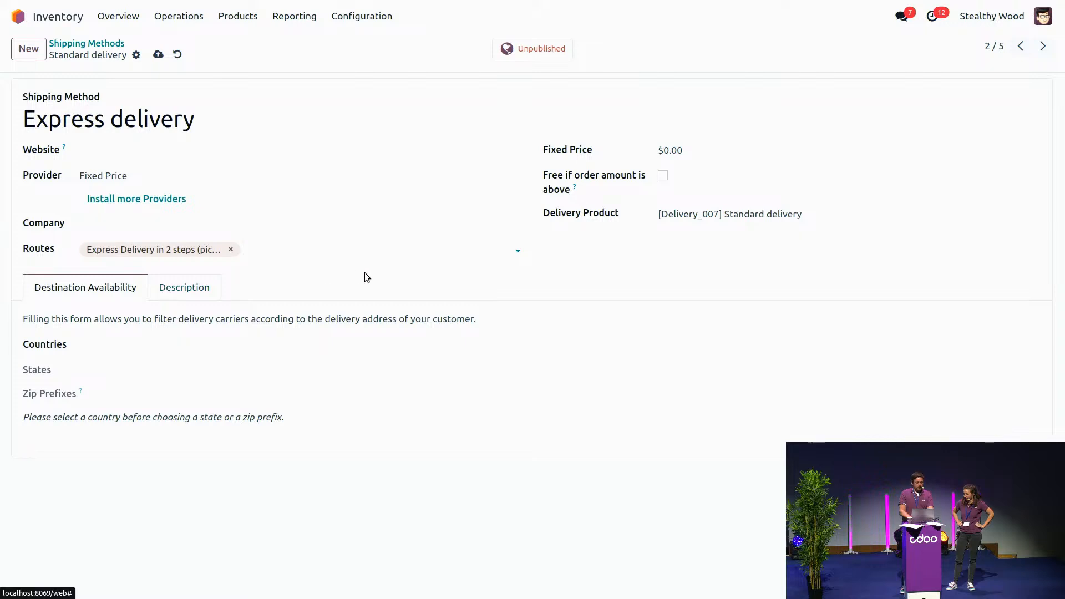
left_click(158, 55)
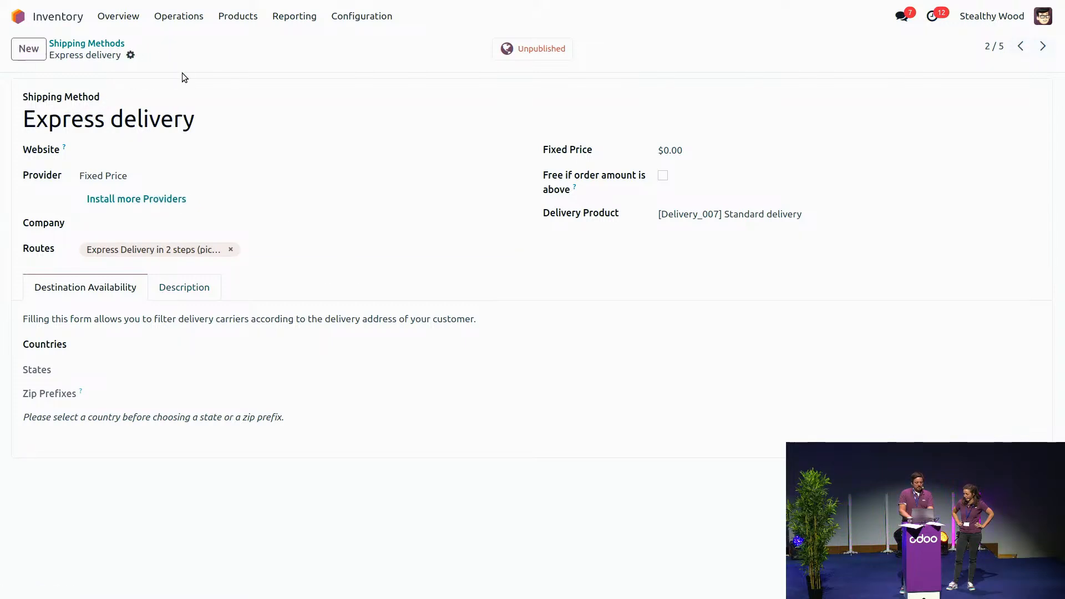
Step: Set the Express delivery method's fixed price to $20 and return to the shipping methods list
left_click(665, 149)
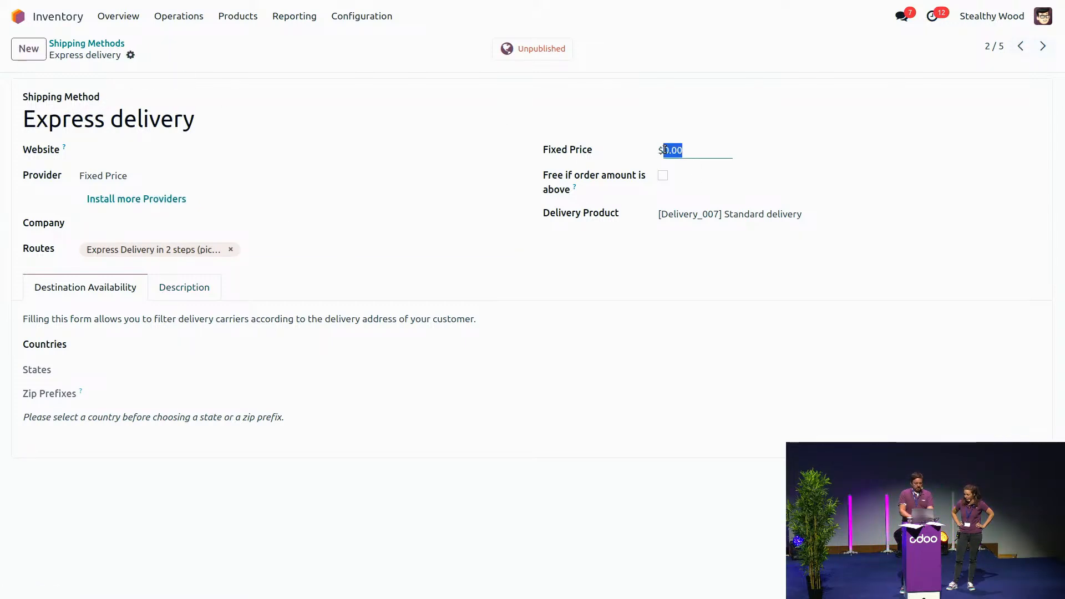
type("20")
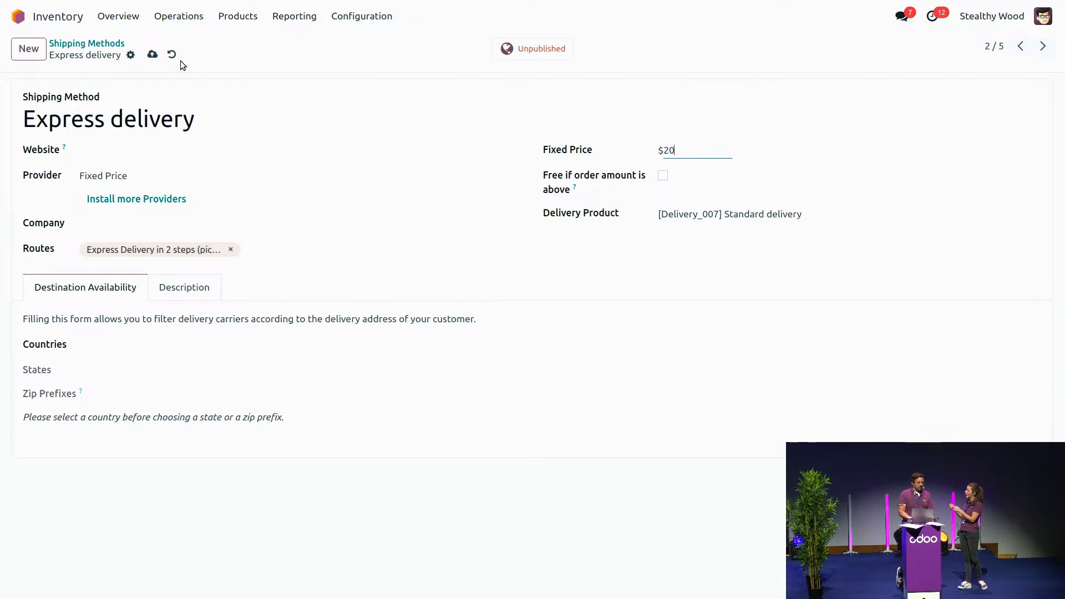
left_click(104, 46)
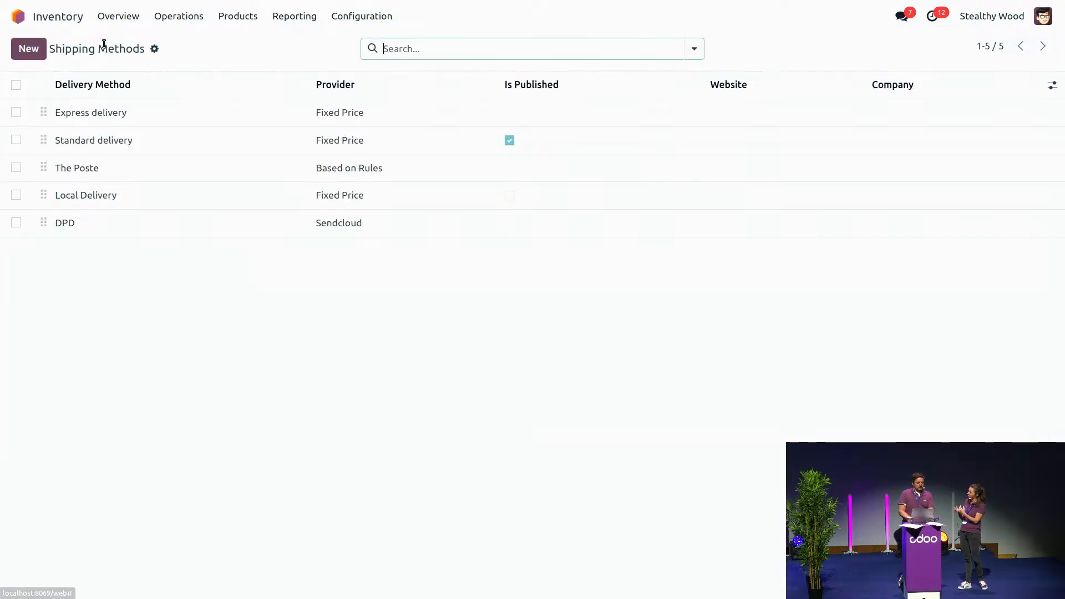
Step: Load the Sendcloud shipping products for the DPD shipping method and review the available delivery products
left_click(69, 226)
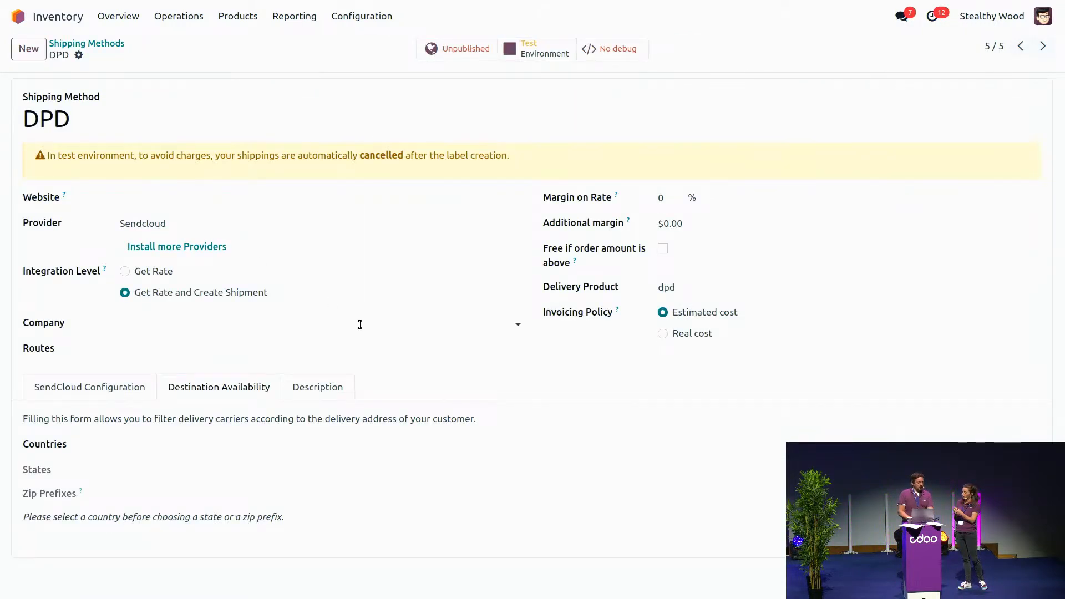
left_click(102, 387)
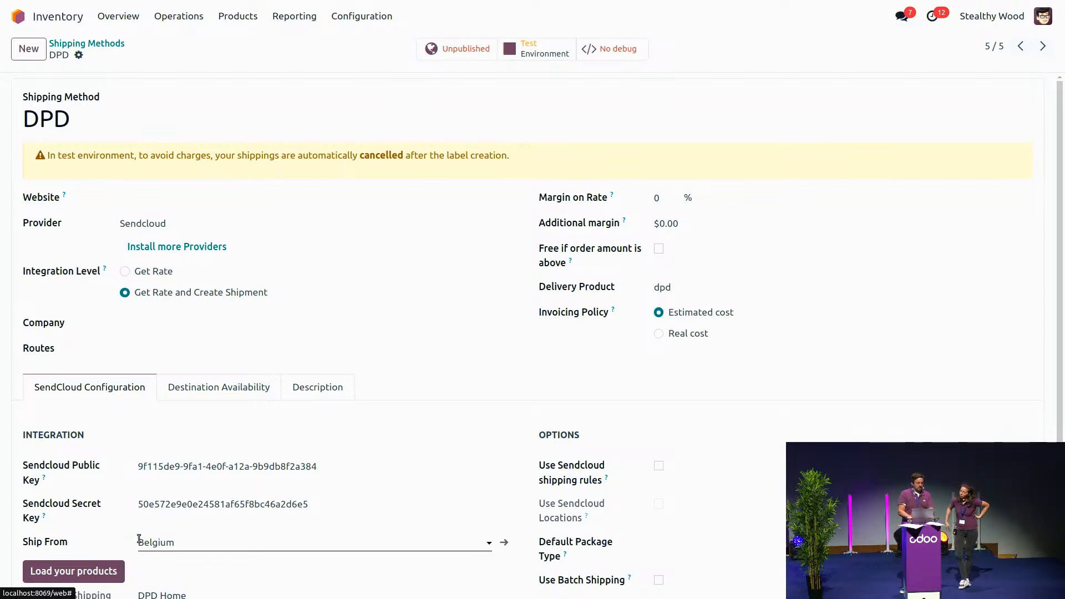
left_click(91, 578)
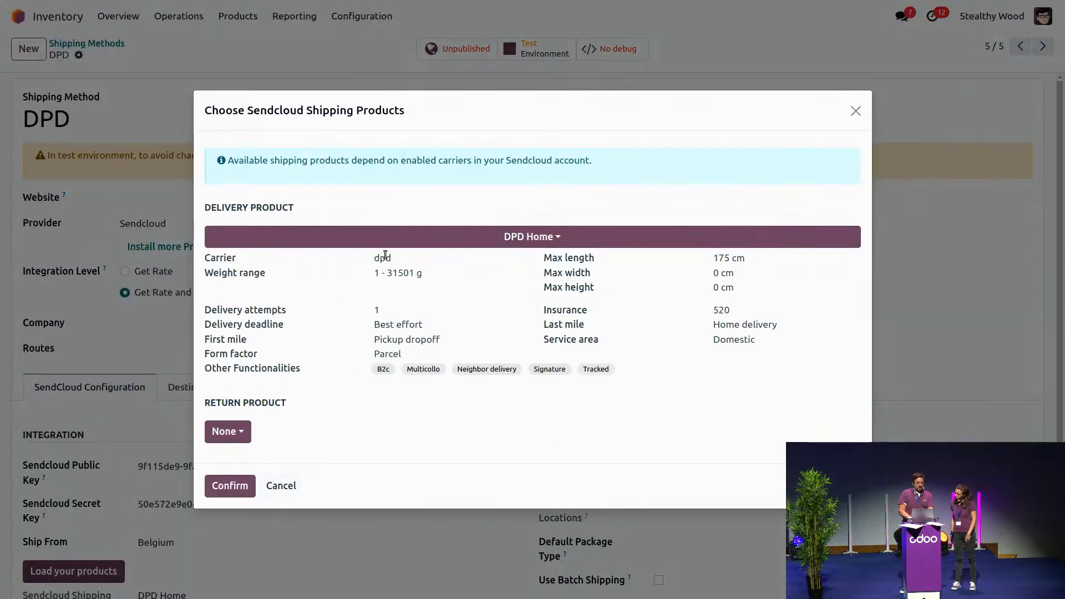
left_click(399, 238)
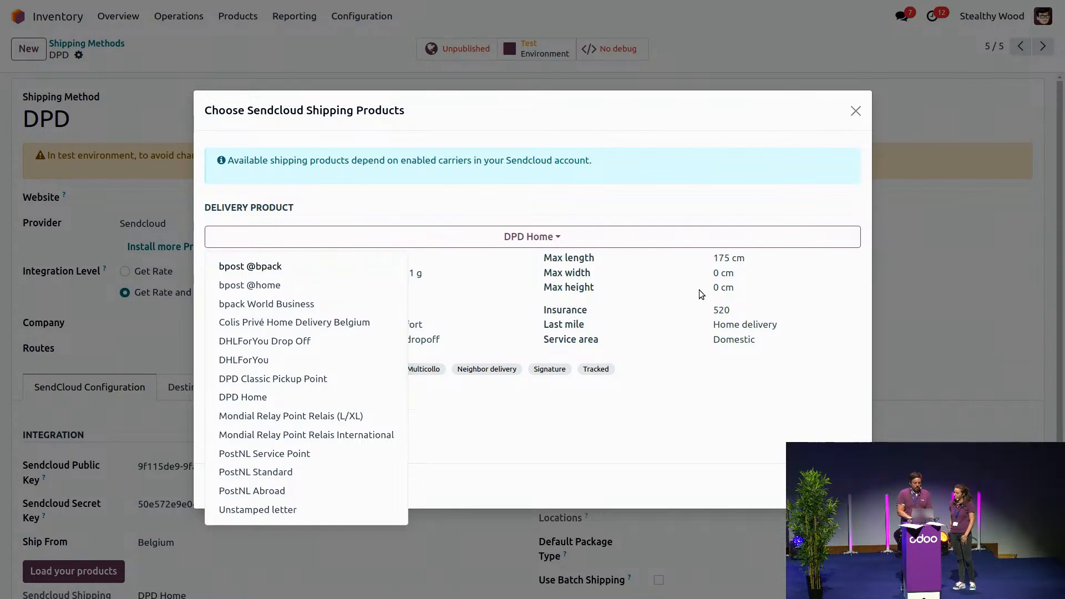
left_click(698, 193)
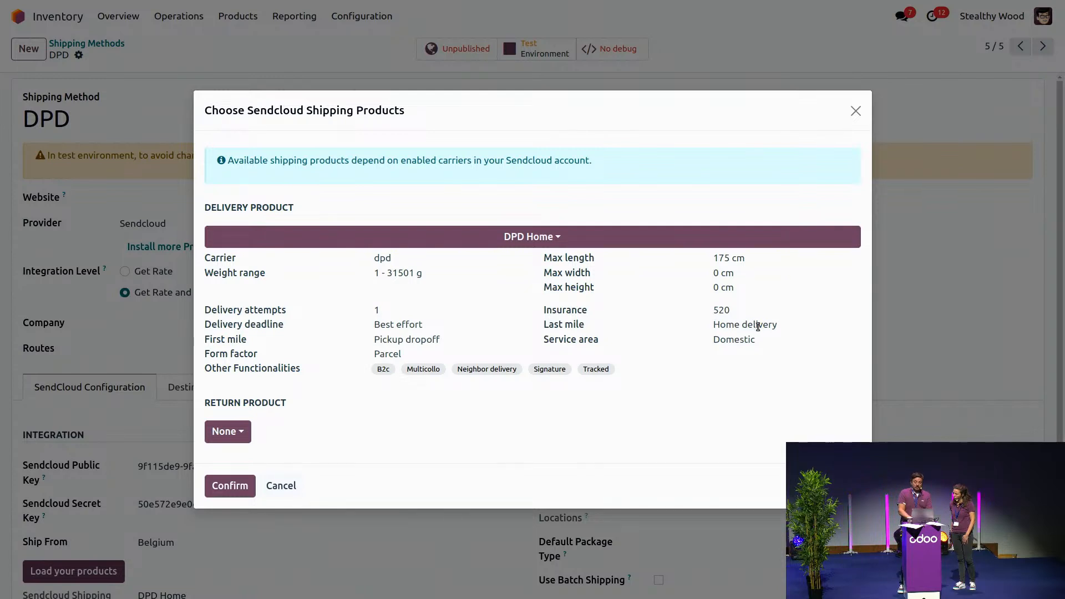
left_click(586, 244)
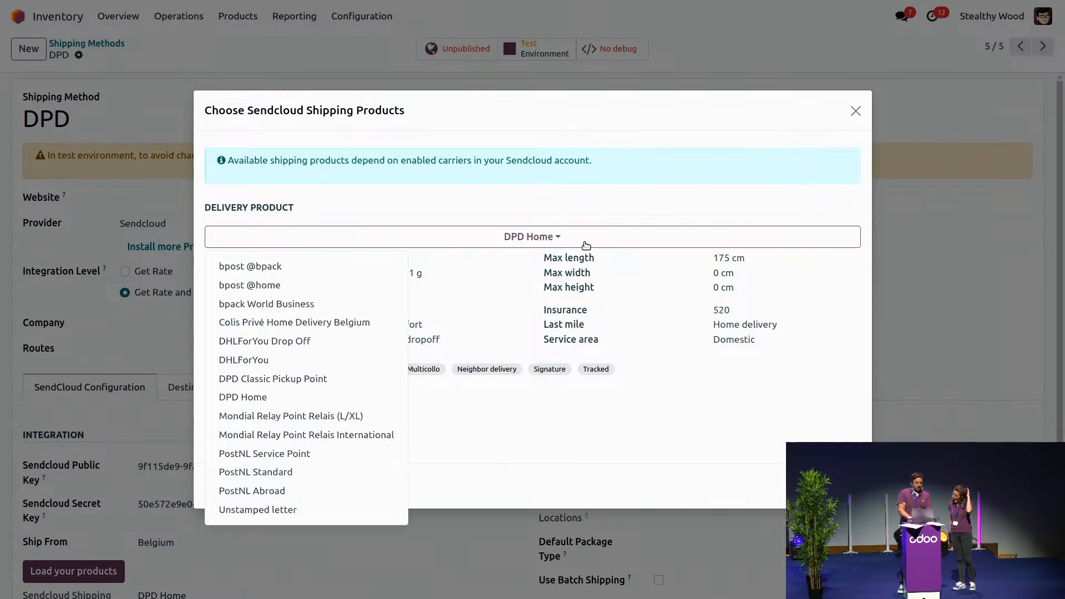
left_click(337, 268)
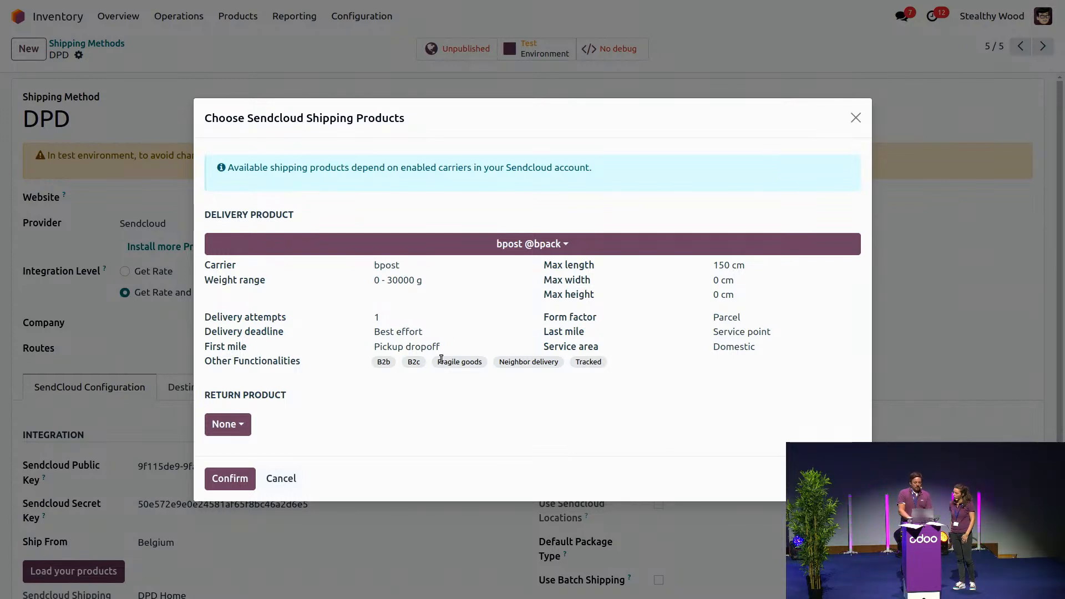
left_click(493, 244)
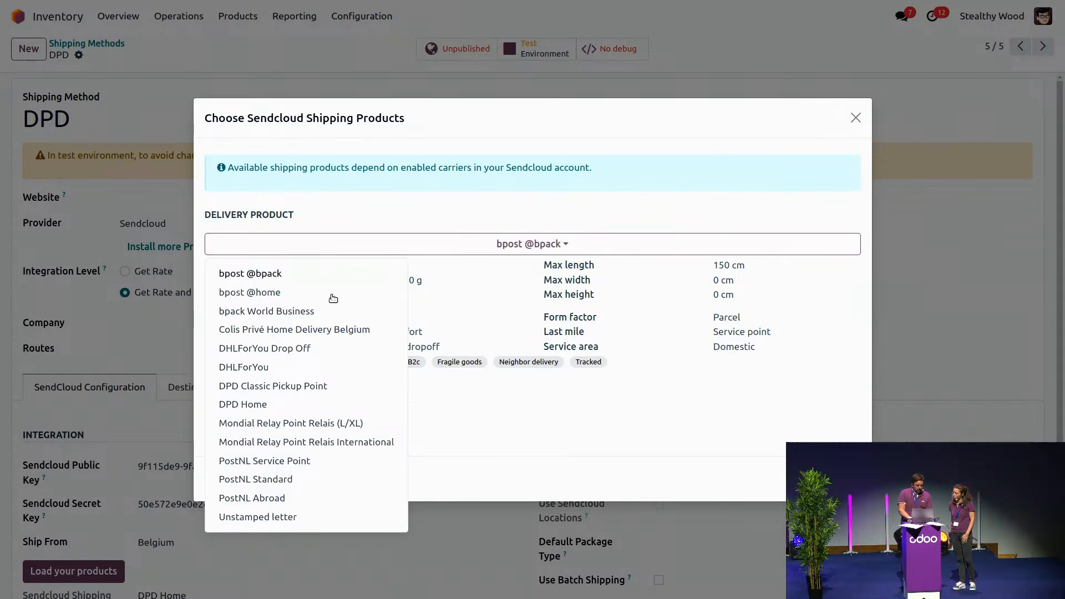
left_click(298, 406)
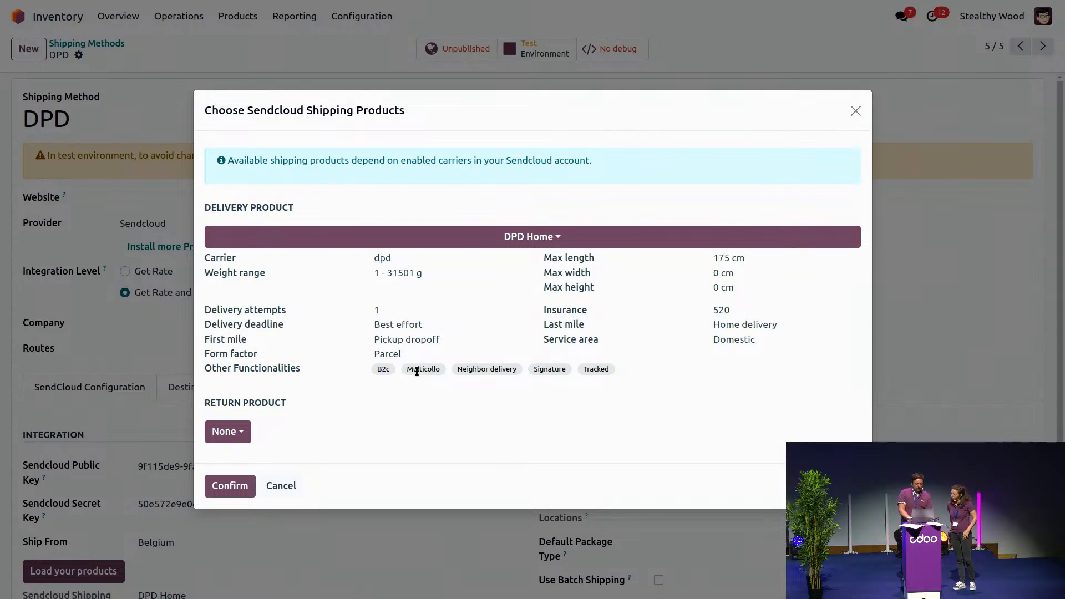
left_click(236, 485)
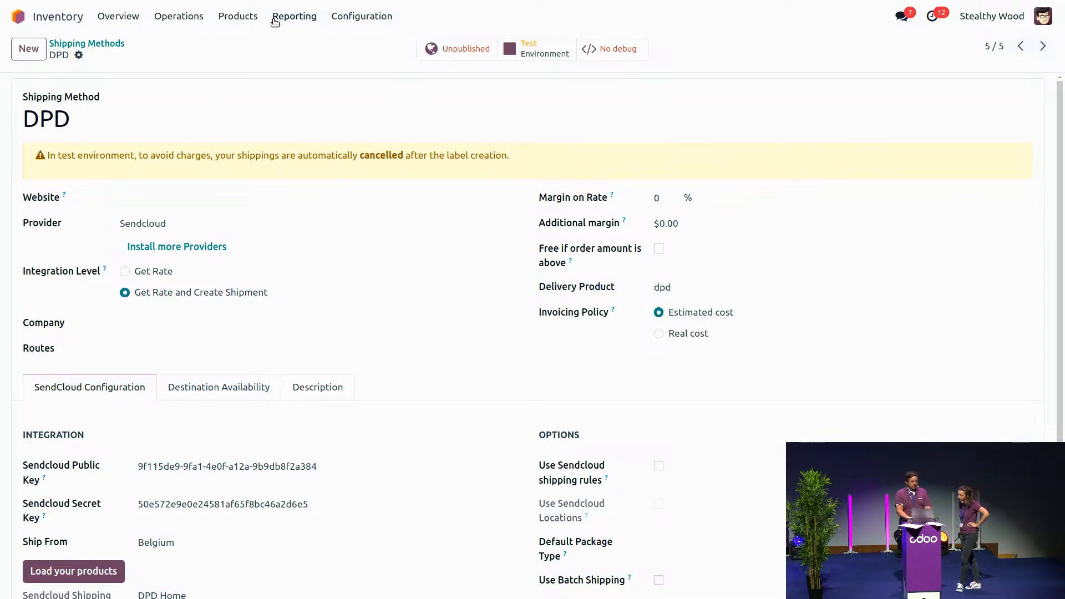
Step: Enable automatic printing of the return slip and product labels on validation for the Delivery Orders operation type
left_click(368, 19)
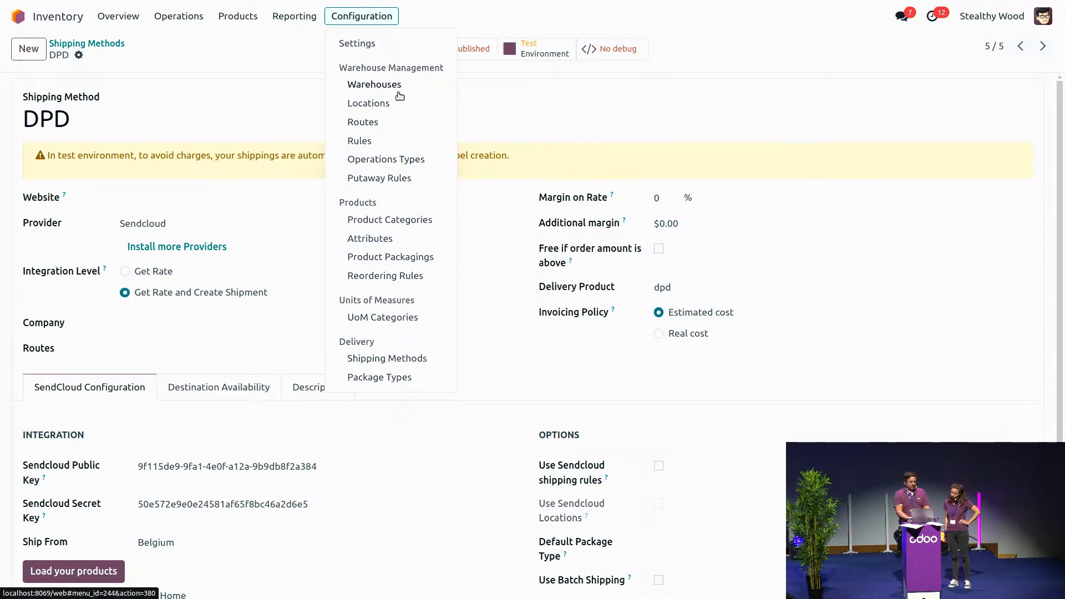
left_click(394, 161)
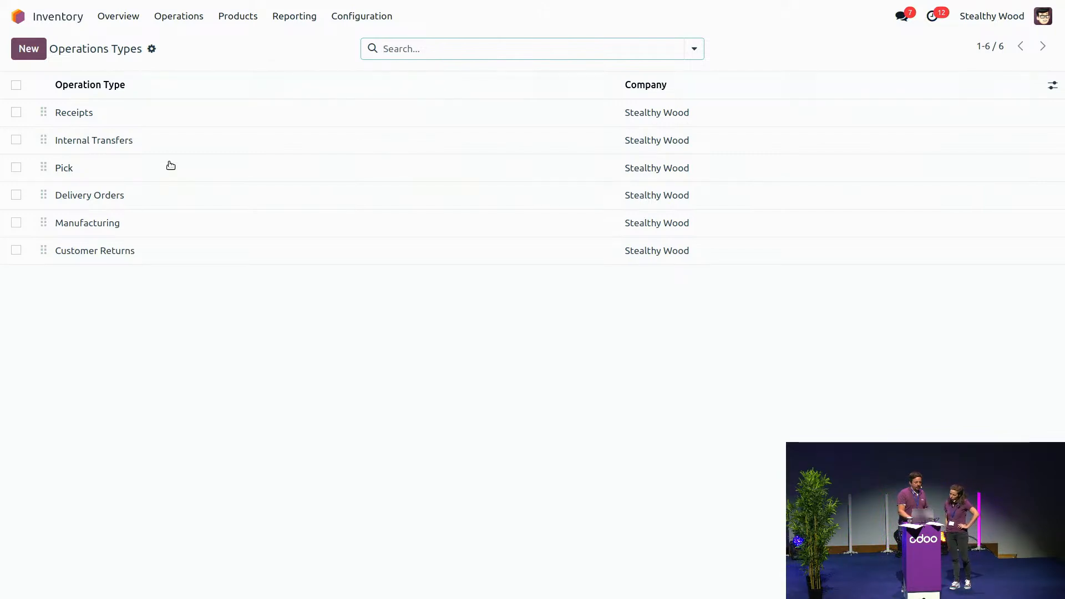
left_click(90, 197)
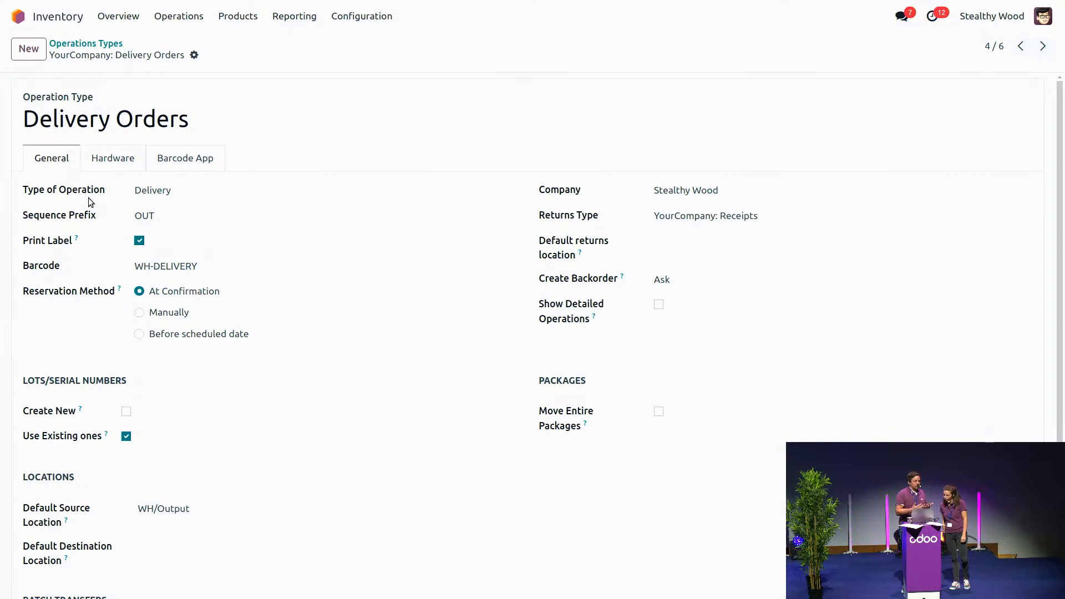
left_click(113, 160)
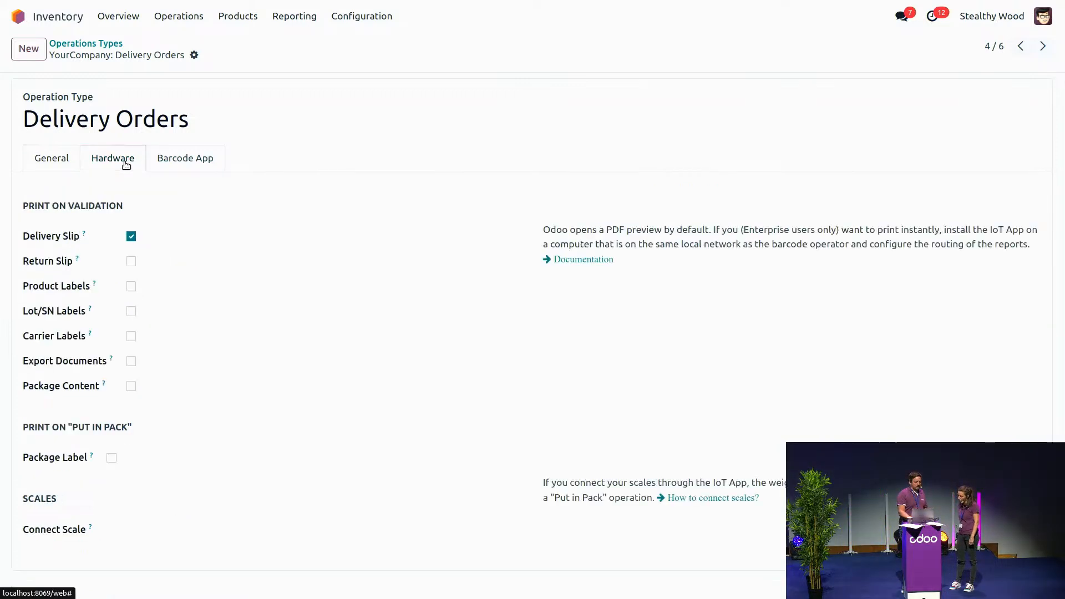
left_click(131, 263)
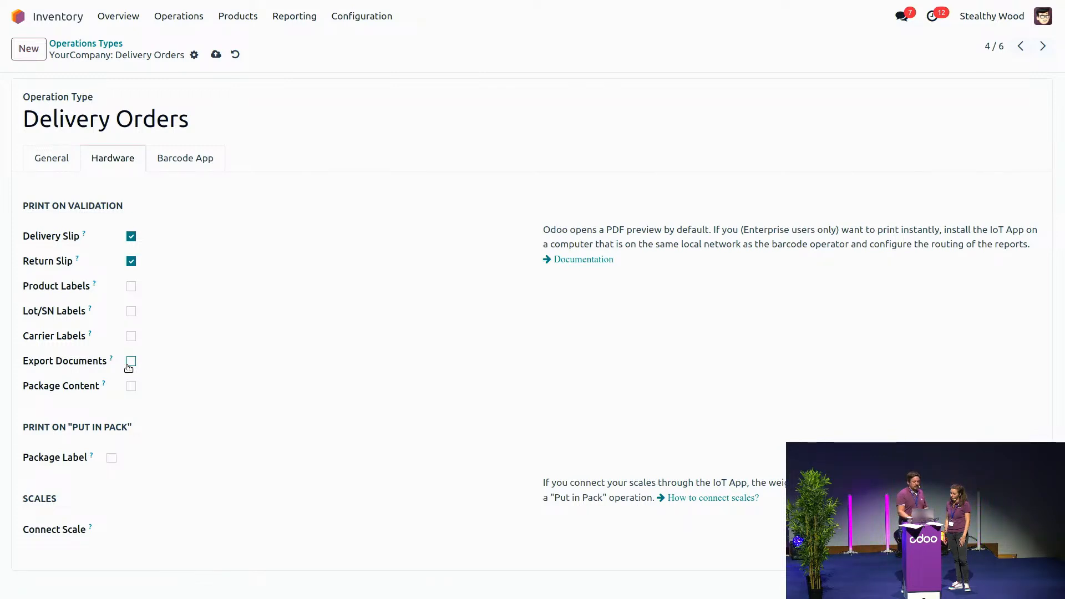
left_click(132, 286)
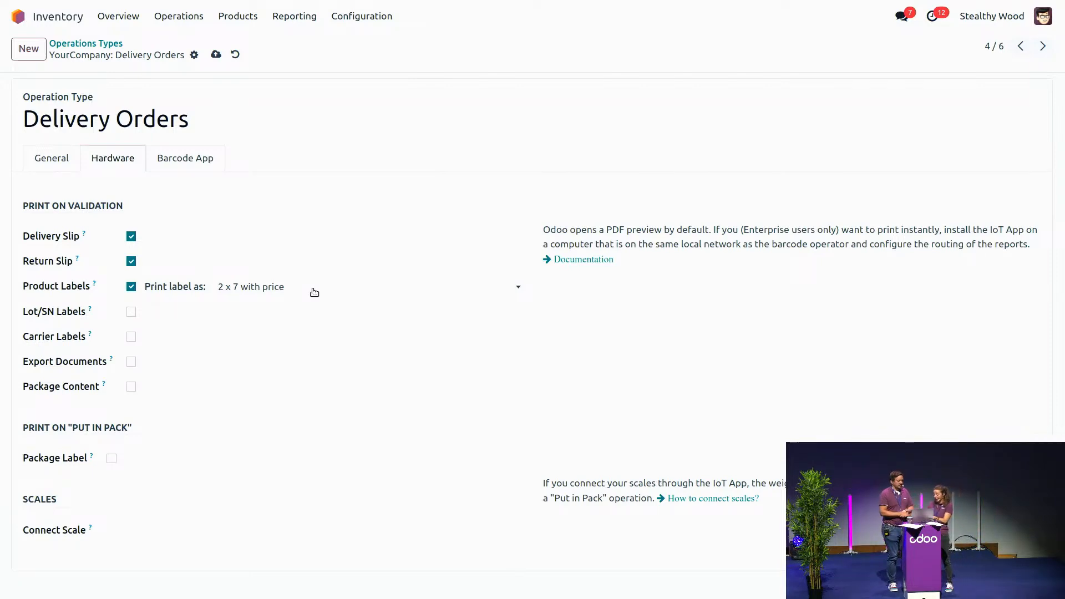
key("ctrl+alt+Right")
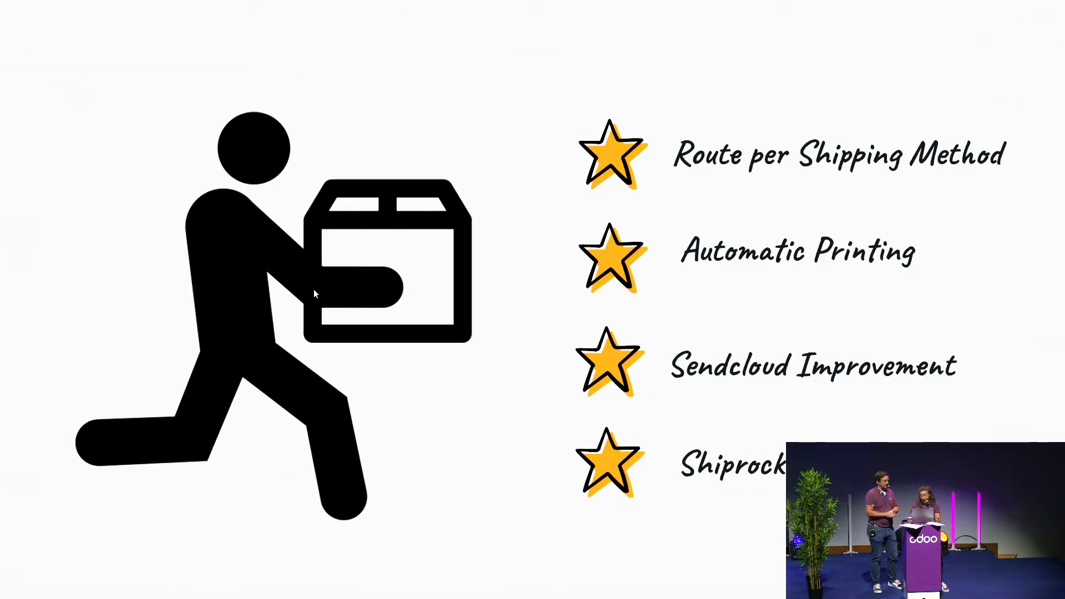
key("Right")
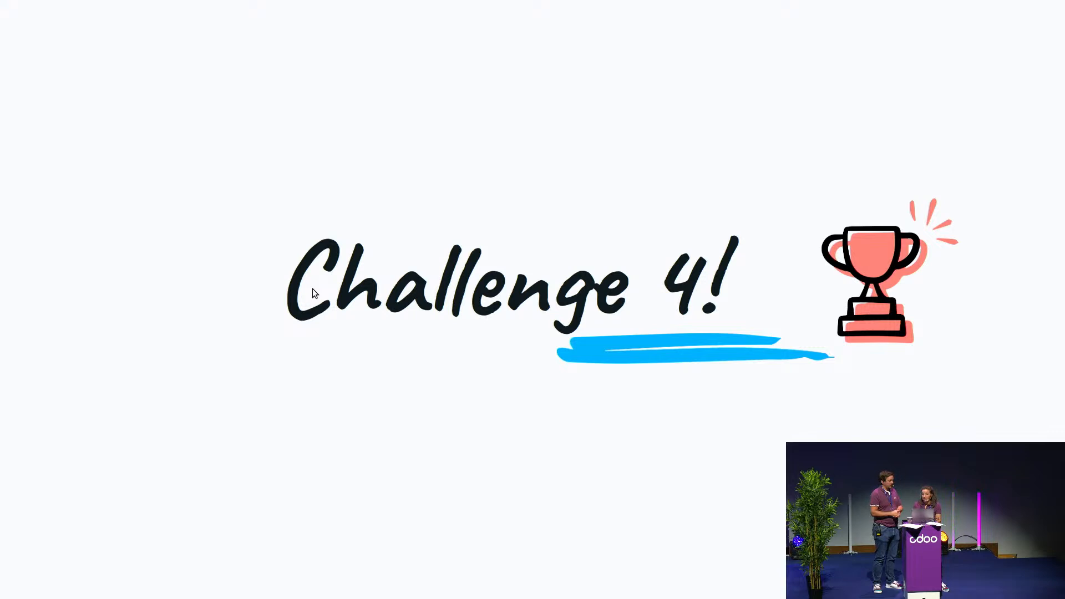